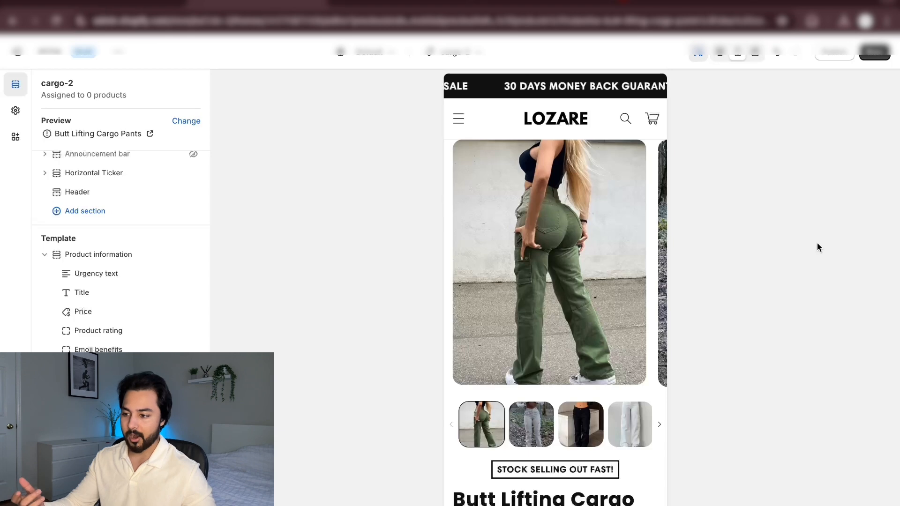
Examine the mobile product page preview from the image gallery through the title, price, benefits and variant options to the payment icons
scroll(538, 403, down, 1)
scroll(555, 392, up, 1)
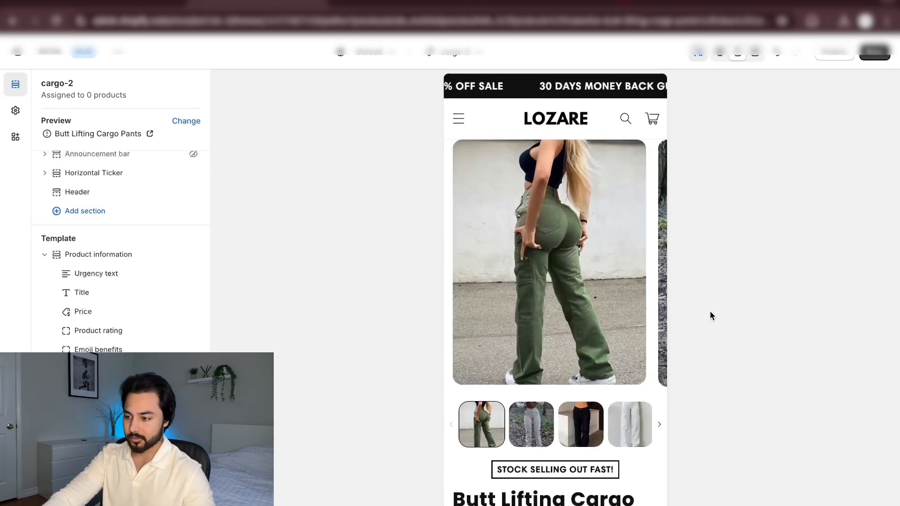
scroll(614, 316, down, 2)
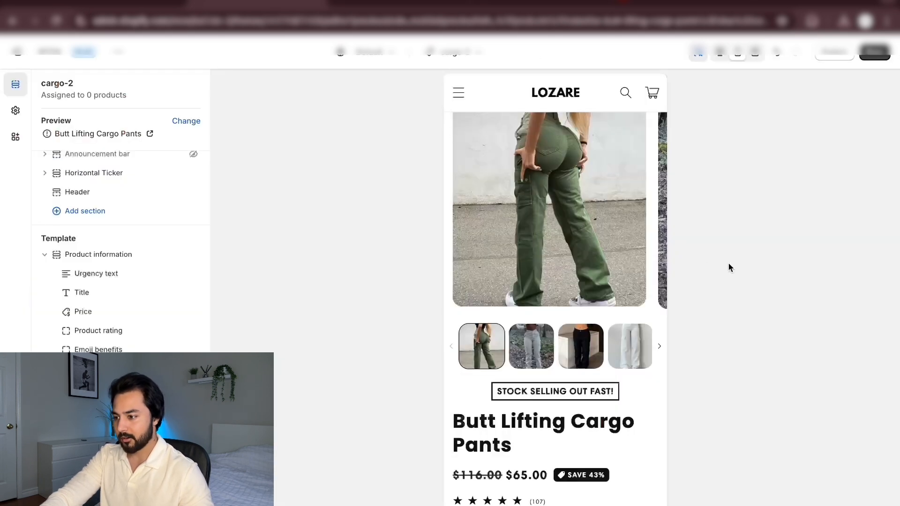
scroll(645, 296, up, 2)
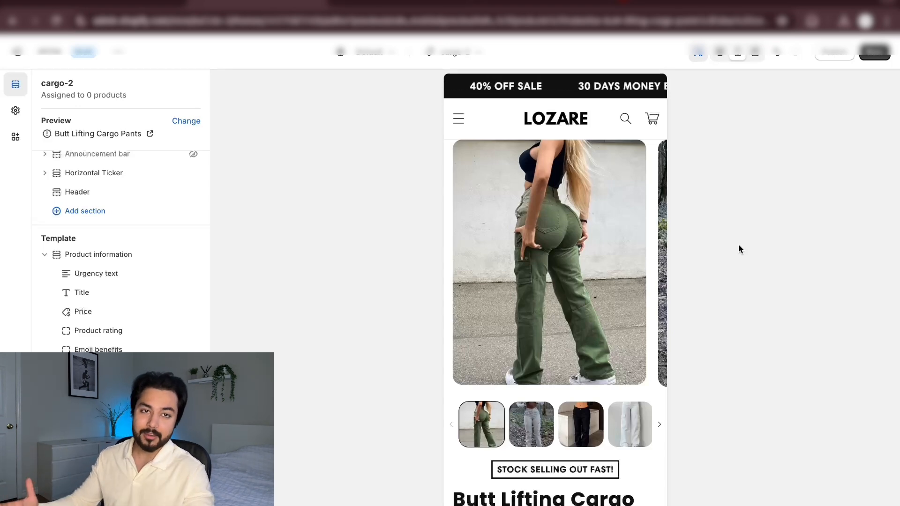
scroll(658, 269, down, 5)
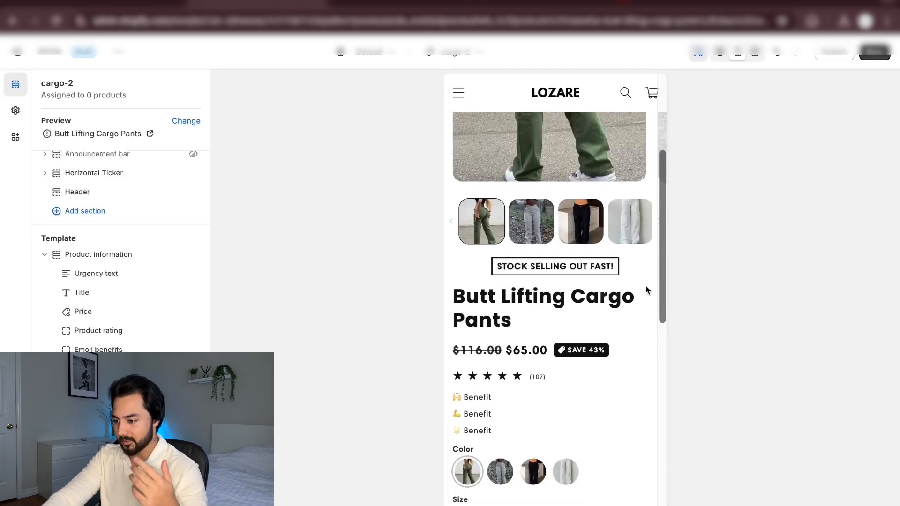
scroll(645, 286, down, 4)
scroll(644, 257, up, 3)
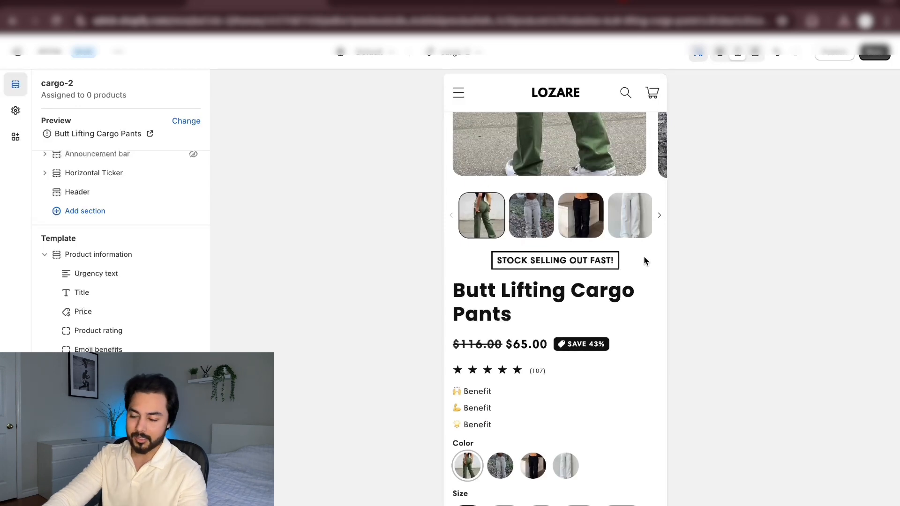
scroll(644, 257, down, 2)
scroll(643, 256, up, 1)
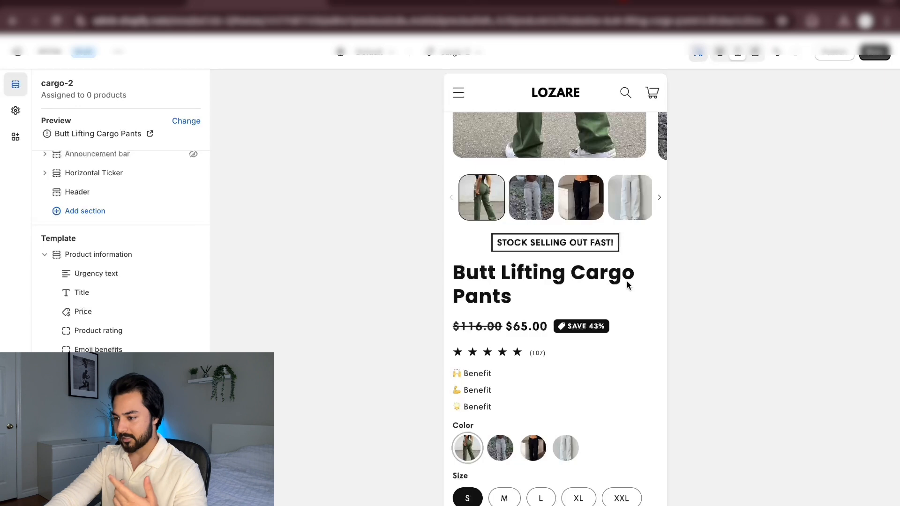
scroll(636, 246, down, 2)
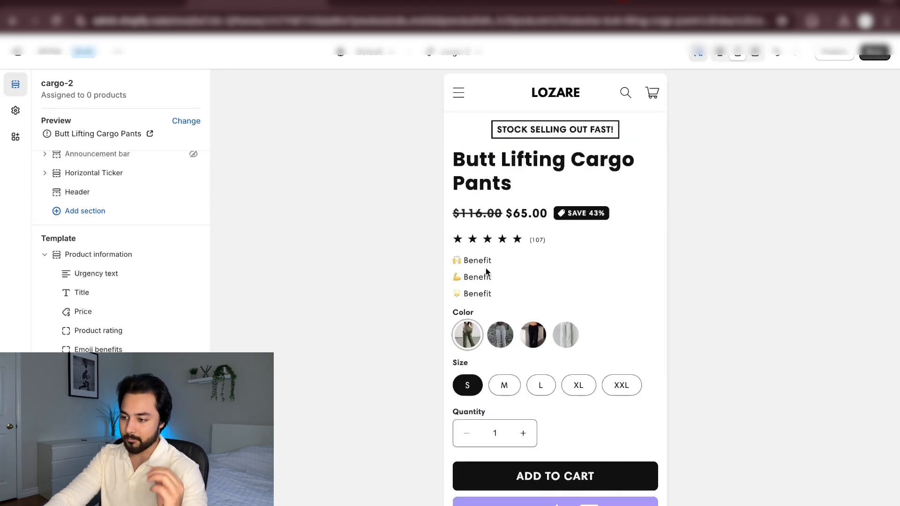
scroll(615, 263, up, 3)
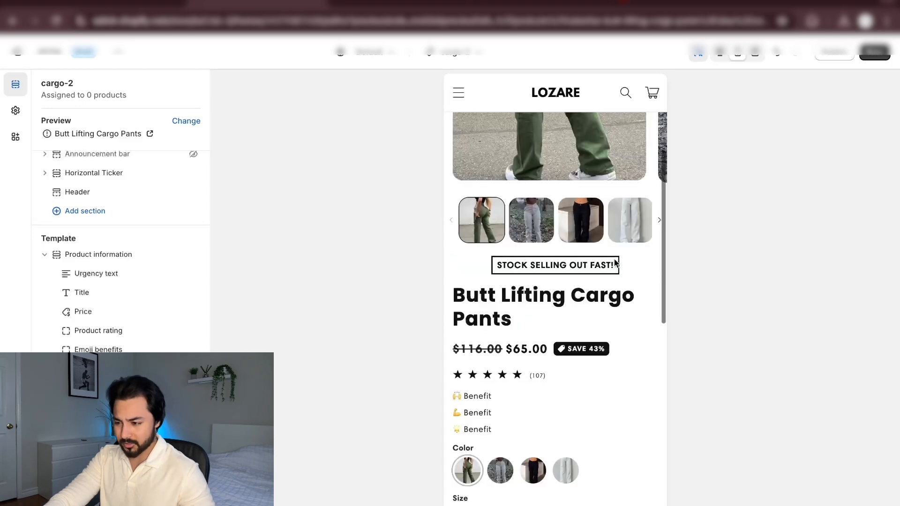
scroll(525, 274, down, 5)
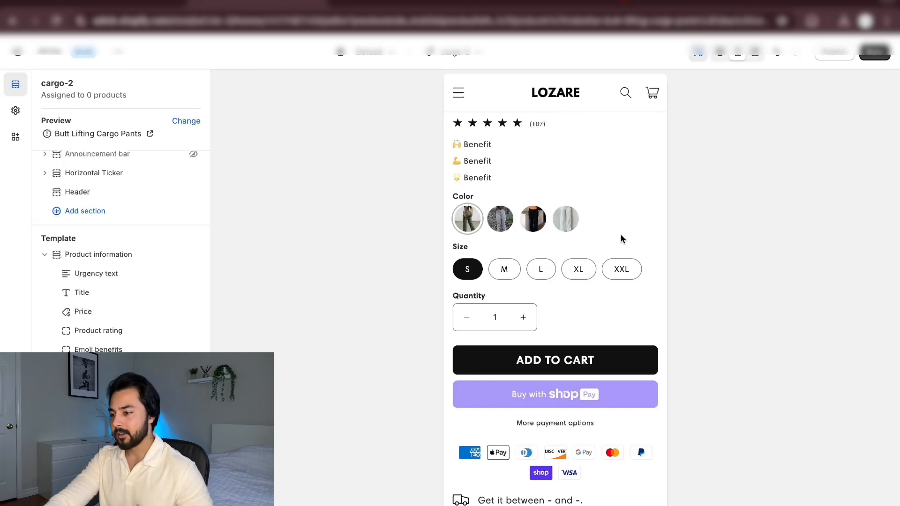
scroll(620, 235, up, 2)
scroll(620, 235, down, 2)
scroll(620, 237, up, 5)
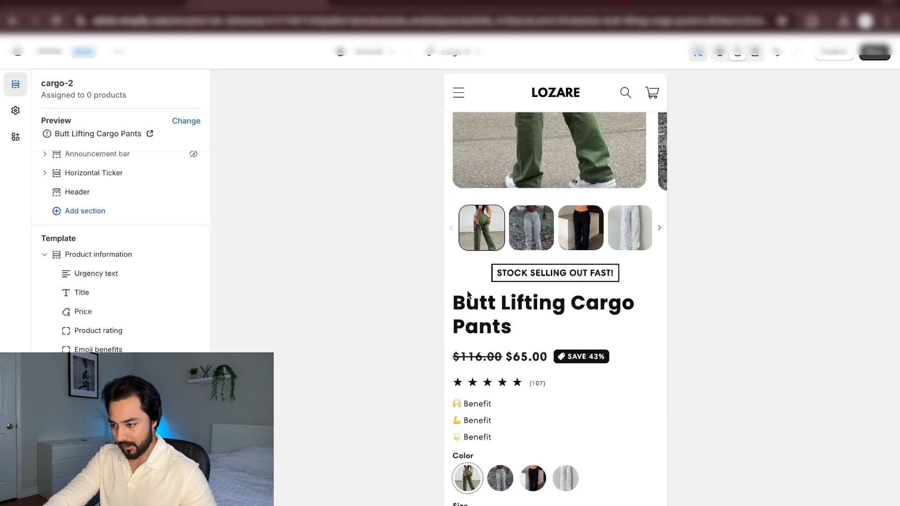
scroll(468, 294, down, 2)
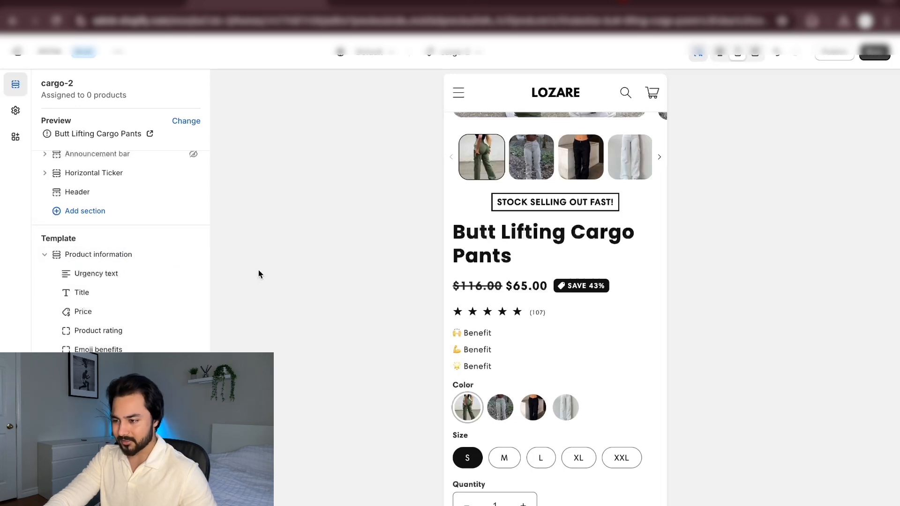
Hide the Urgency text block in the Product information section
mouse_move(164, 278)
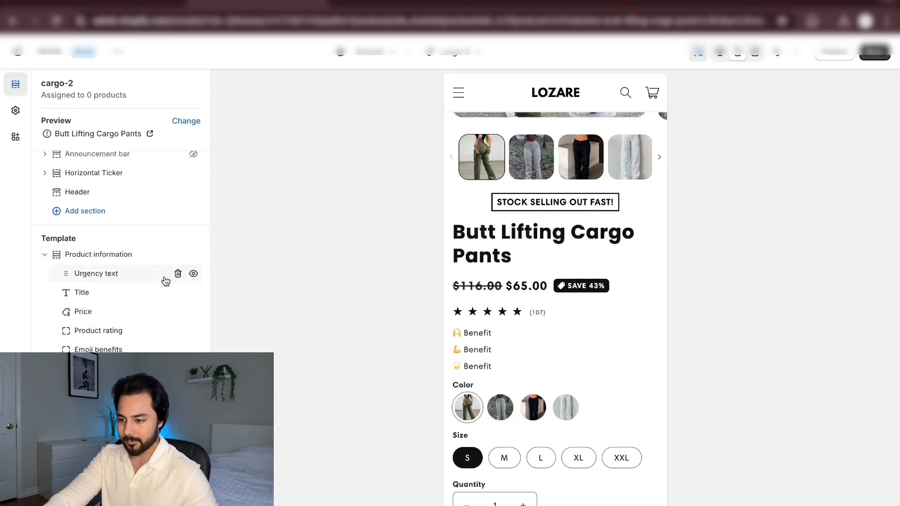
click(194, 274)
click(194, 274)
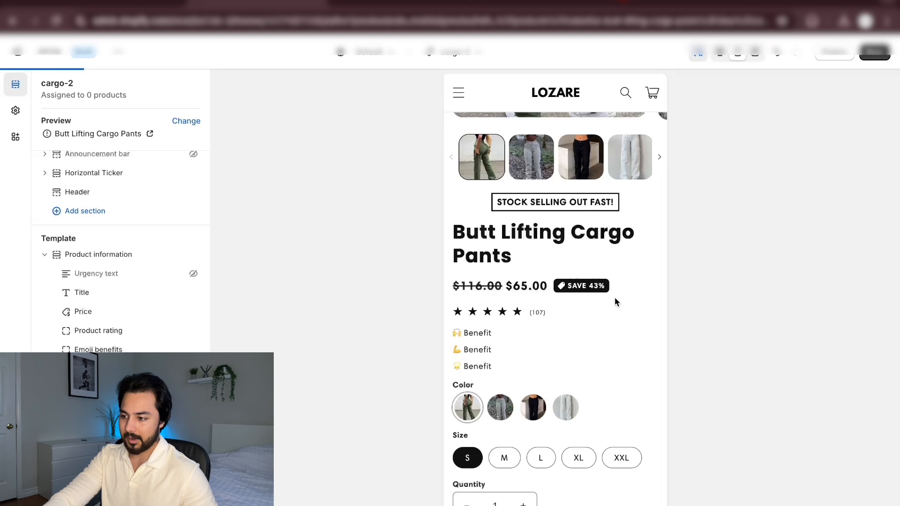
Review the product page preview without the urgency text, checking the gallery, pricing, emoji benefits, purchase buttons and customer review area
scroll(572, 288, down, 6)
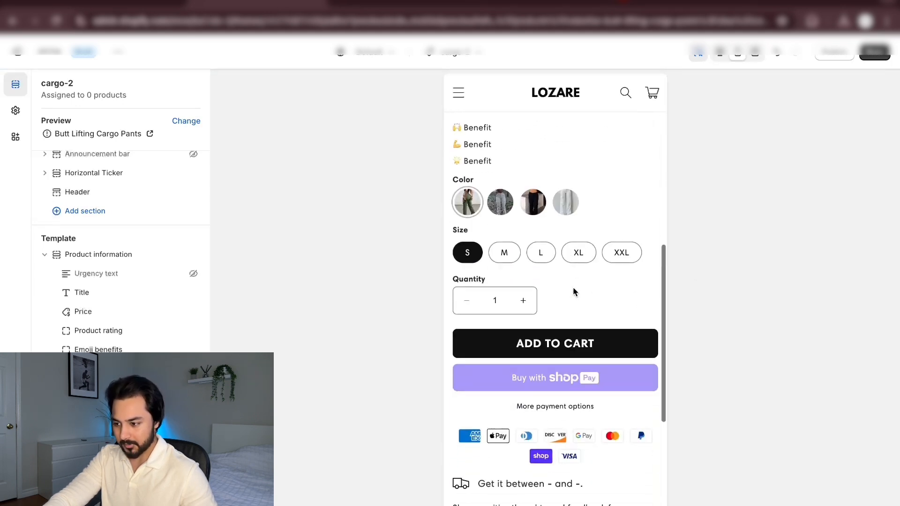
scroll(573, 292, down, 1)
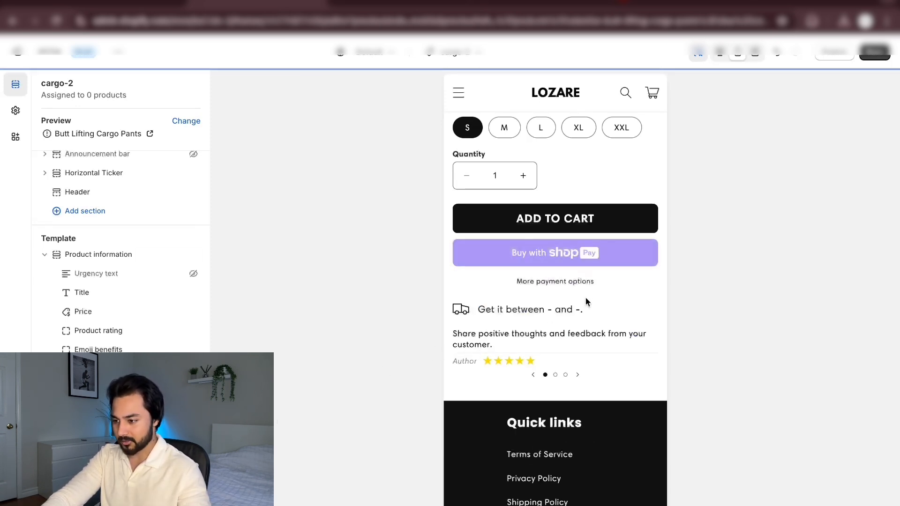
scroll(586, 297, up, 2)
scroll(586, 297, up, 5)
scroll(614, 358, down, 4)
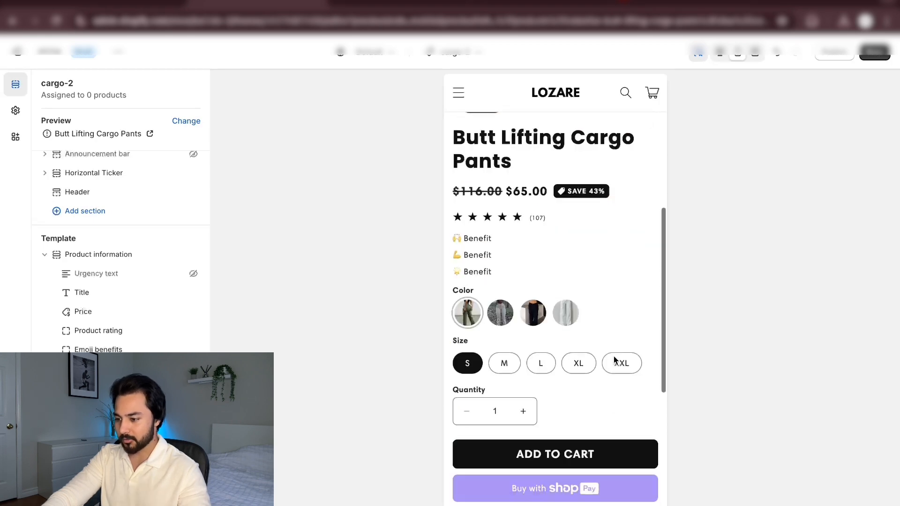
scroll(614, 360, down, 1)
scroll(615, 359, up, 6)
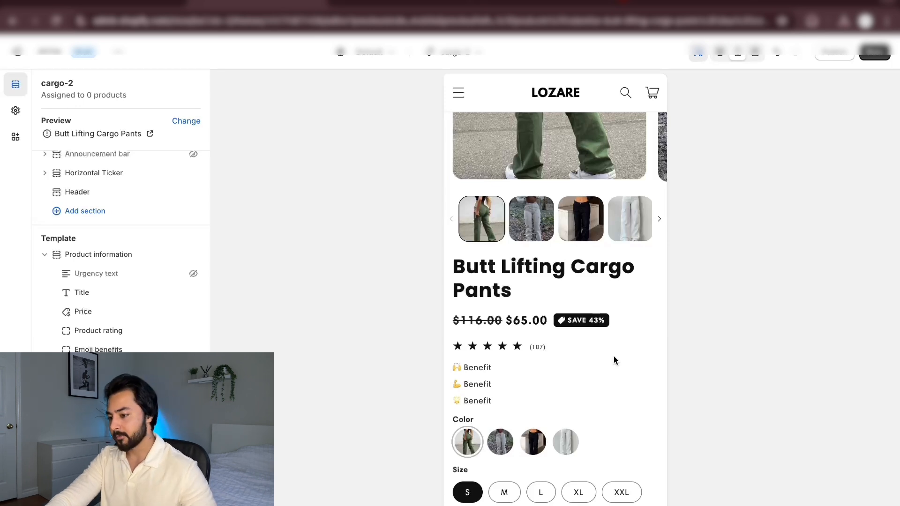
scroll(615, 360, down, 2)
scroll(614, 360, up, 1)
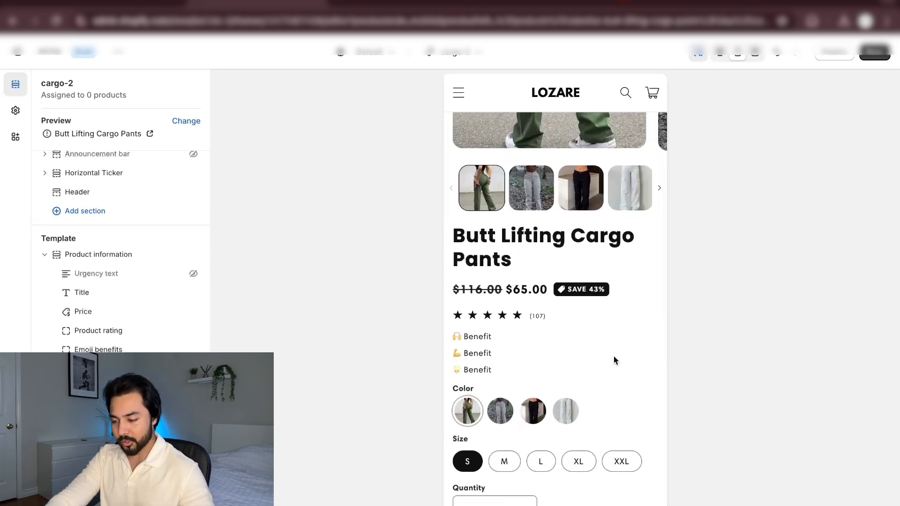
scroll(614, 360, up, 5)
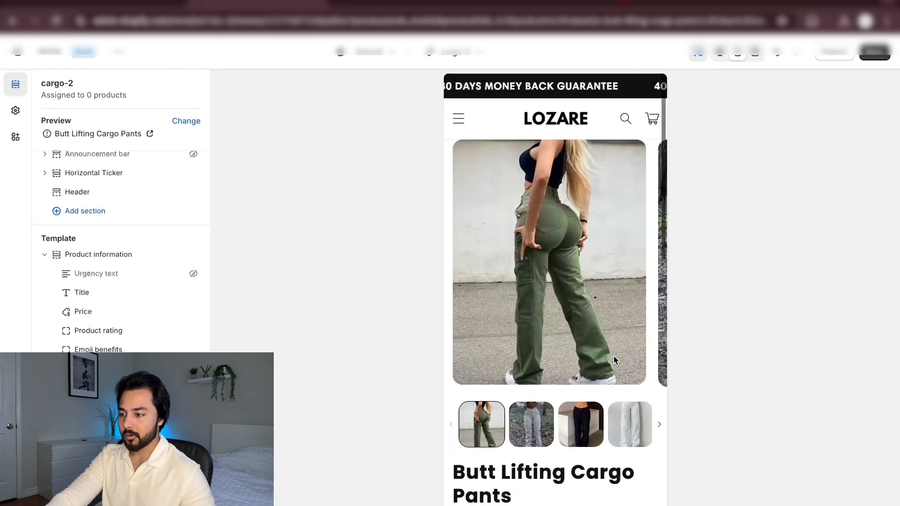
scroll(614, 358, down, 2)
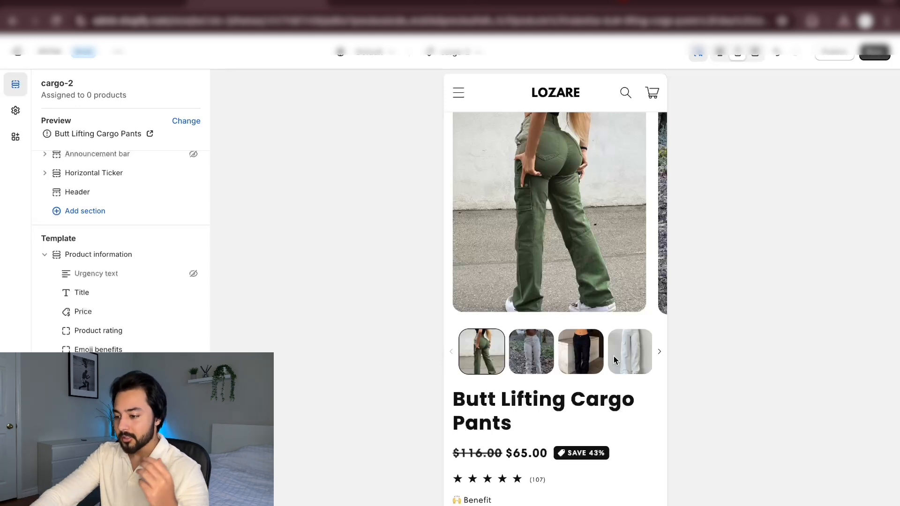
scroll(613, 360, down, 1)
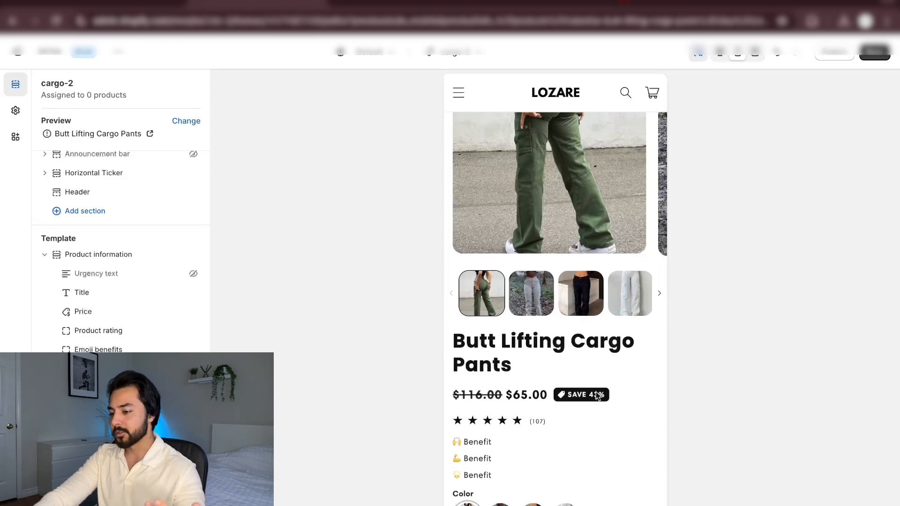
scroll(581, 435, down, 1)
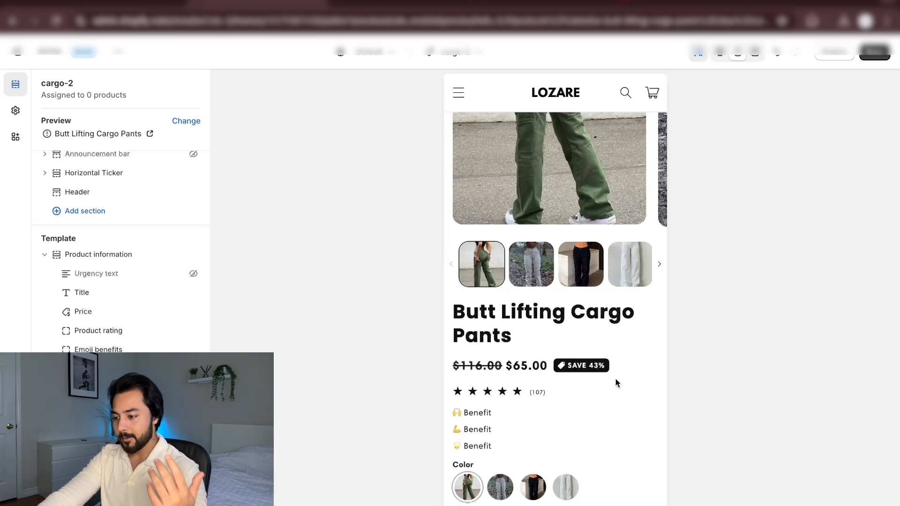
scroll(615, 382, up, 1)
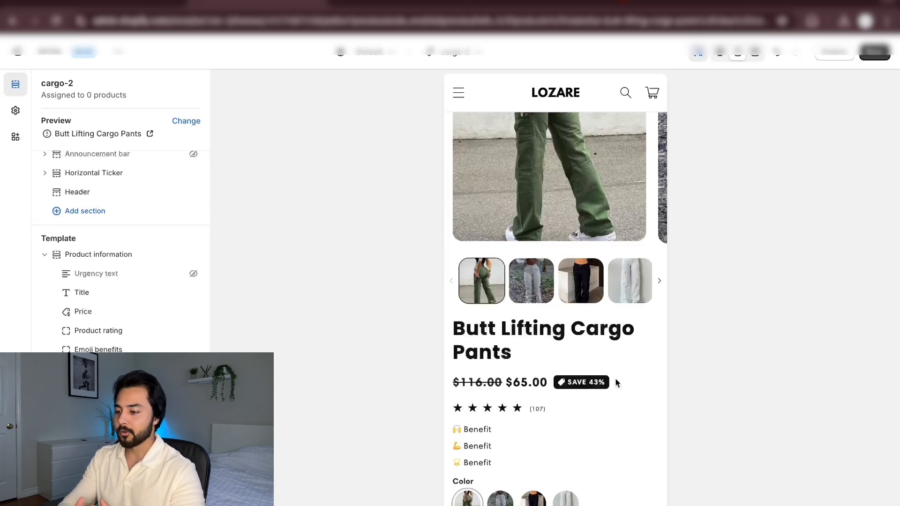
scroll(614, 378, down, 2)
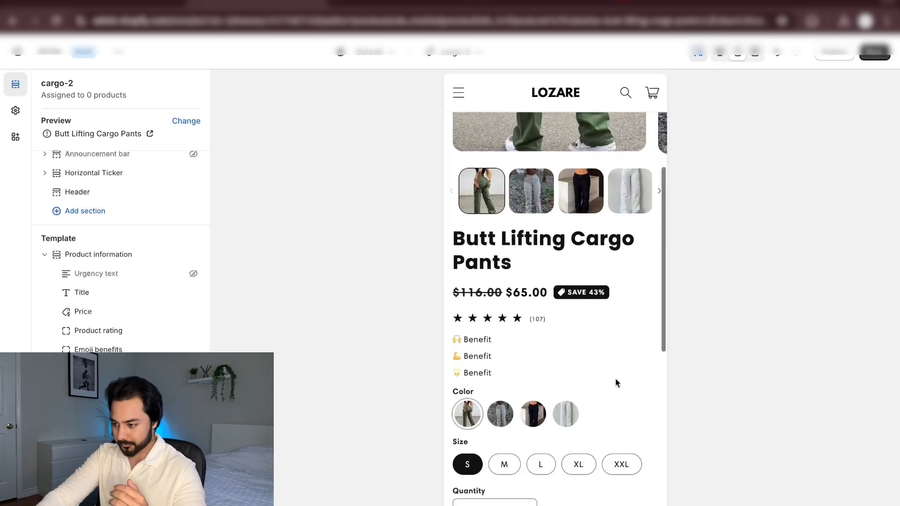
Add a Custom liquid block between the Product rating and Emoji benefits blocks
click(483, 347)
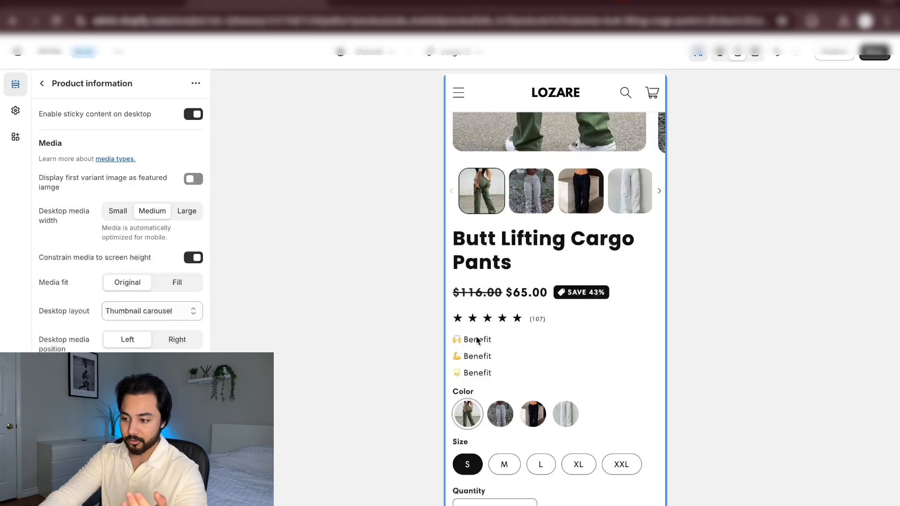
click(41, 82)
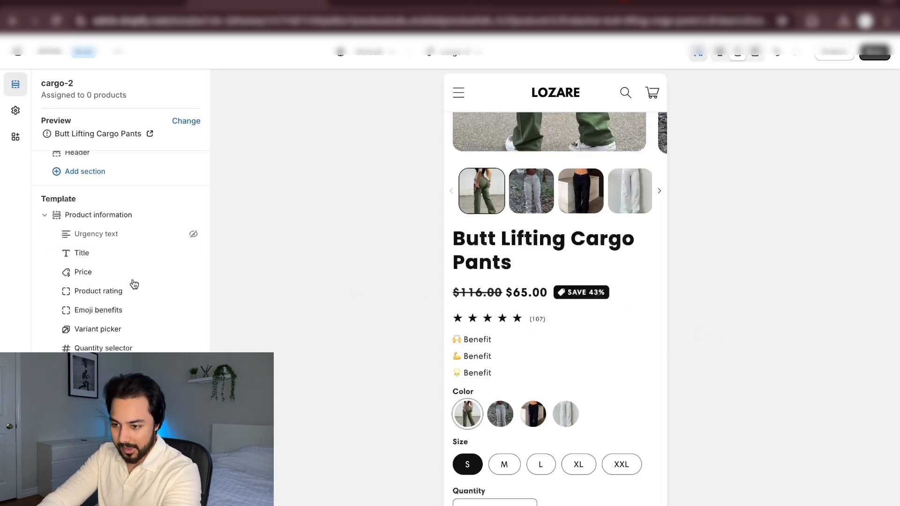
mouse_move(130, 300)
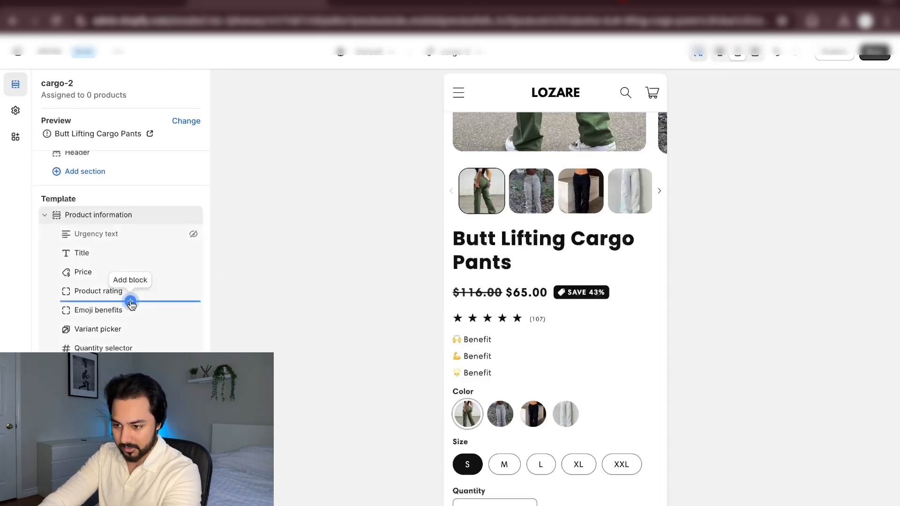
click(131, 301)
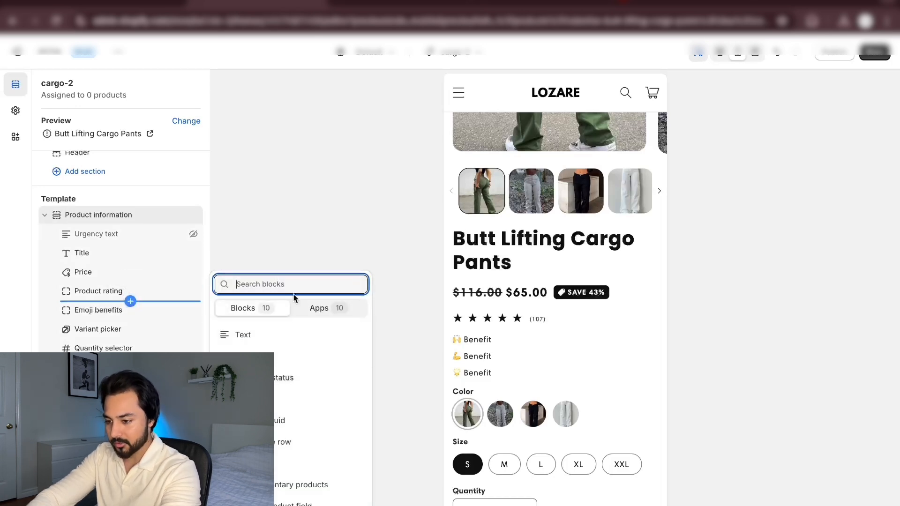
click(286, 421)
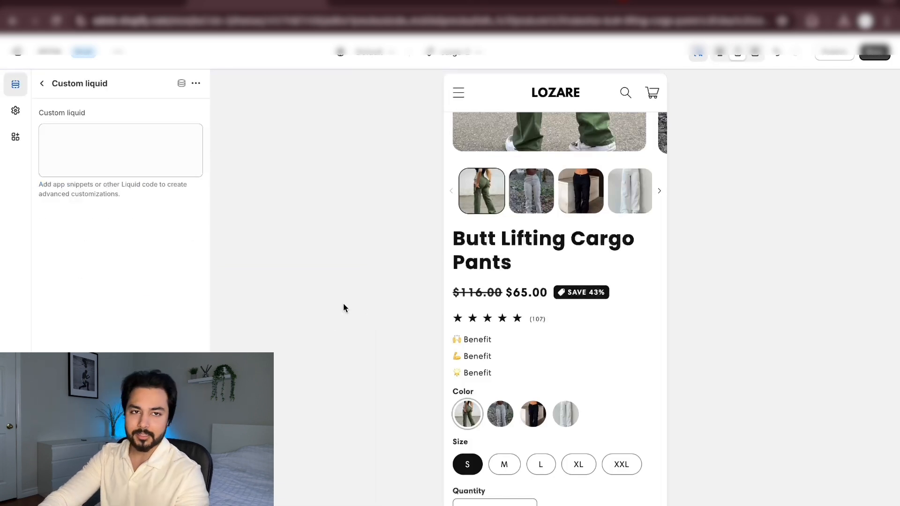
Paste the "guarantees" checkmark list code with three benefit items into the Custom liquid block and look through it
click(102, 139)
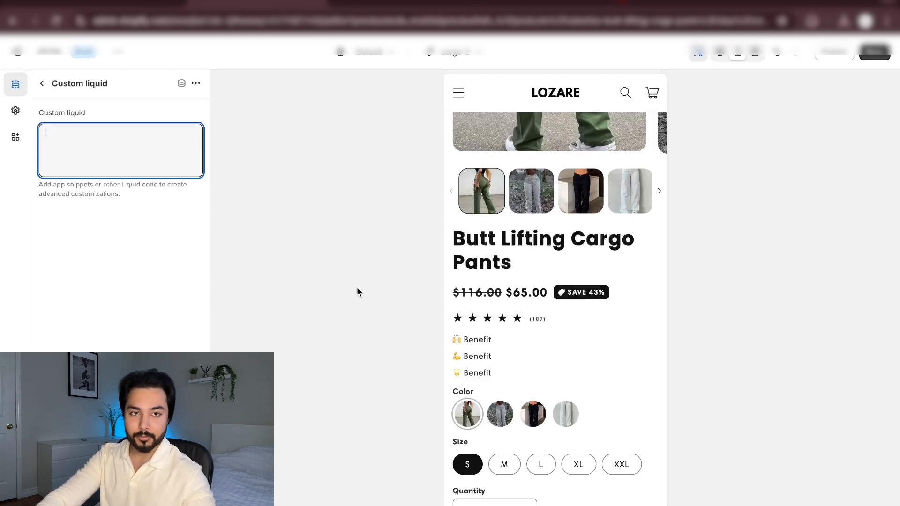
text(<div class="guarantees">   <ul>     <li>       <span class="icon-checkmark"></span> Benefit 1     </li>     <li>       <span class="icon-checkmark"></span> Benefit 2     </li>     <li>       <span class="icon-checkmark"></span> Benefit 3     </li>   </ul> </div>)
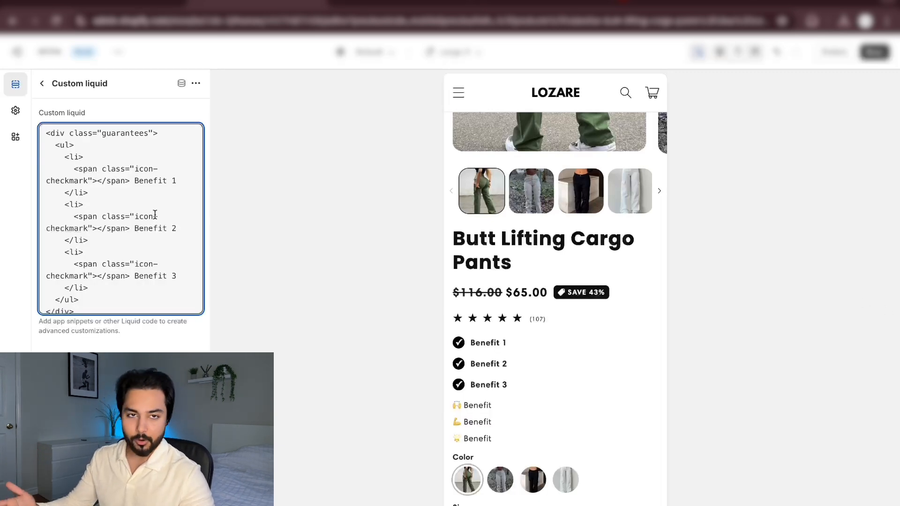
scroll(118, 192, down, 8)
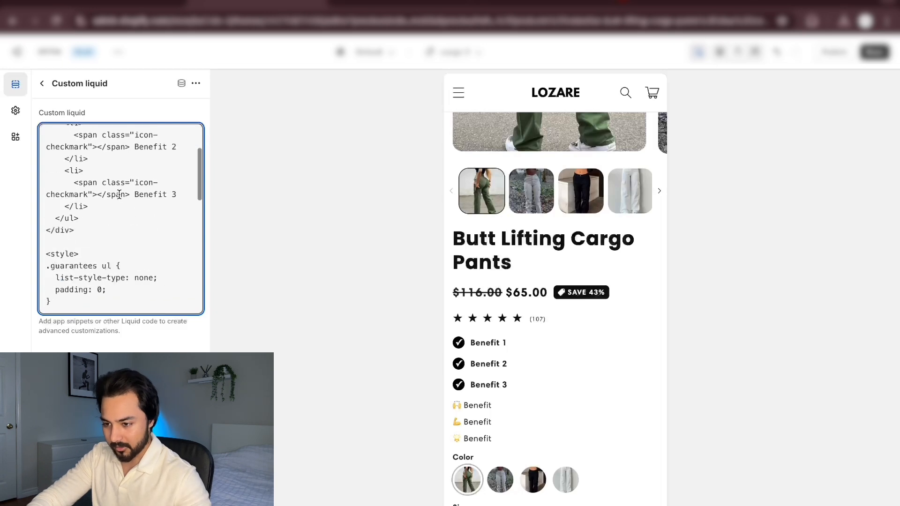
scroll(119, 194, down, 3)
scroll(119, 193, up, 15)
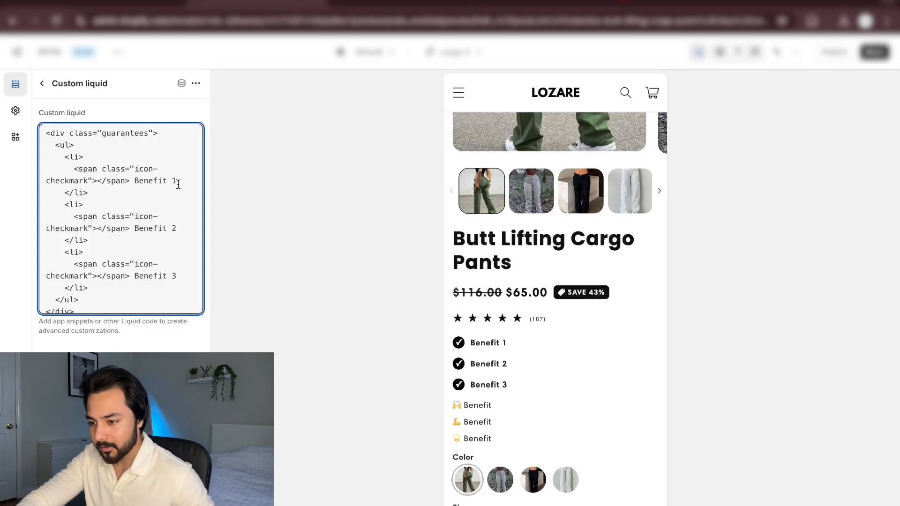
Replace the three benefit placeholders in the Custom liquid code with "Adjustable Waist Straps", "Butt Lifting Design" and "Unmatched Stretch & Comfort"
drag(177, 182, 134, 181)
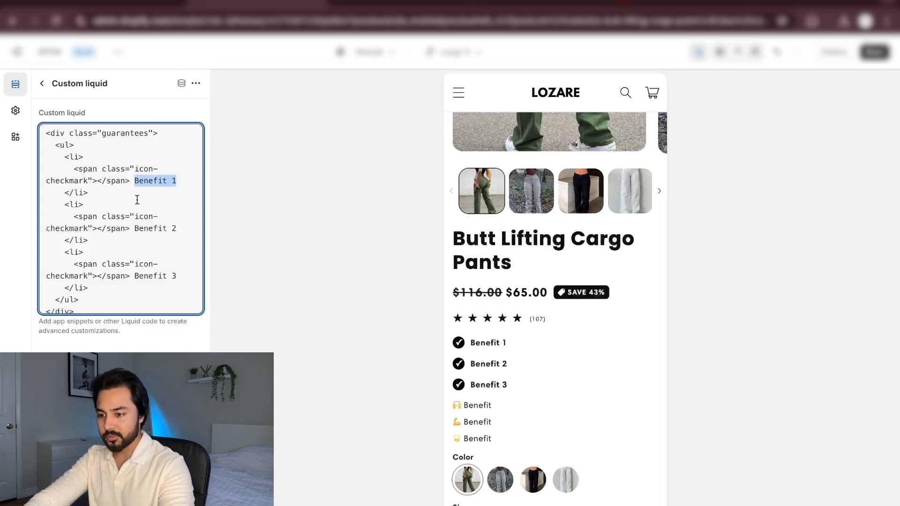
drag(177, 228, 135, 228)
drag(178, 276, 138, 268)
drag(177, 181, 134, 181)
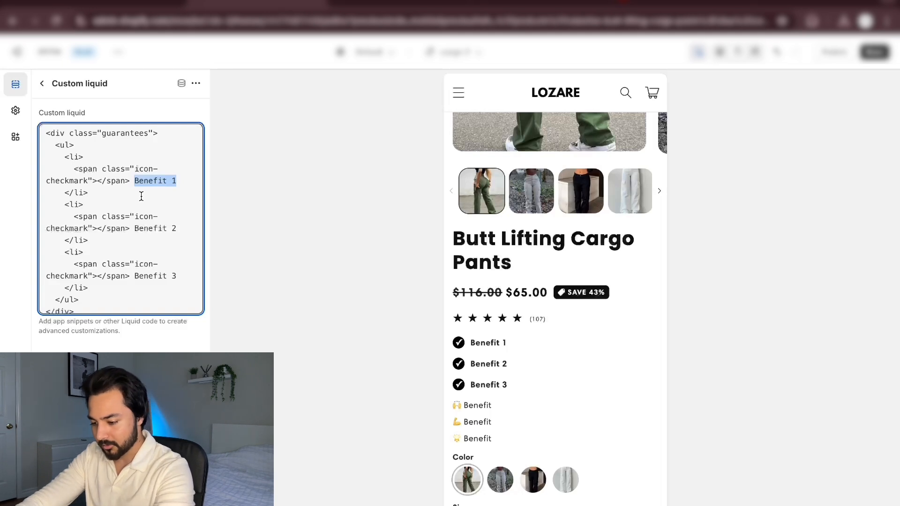
text(Adjustable Waist Straps)
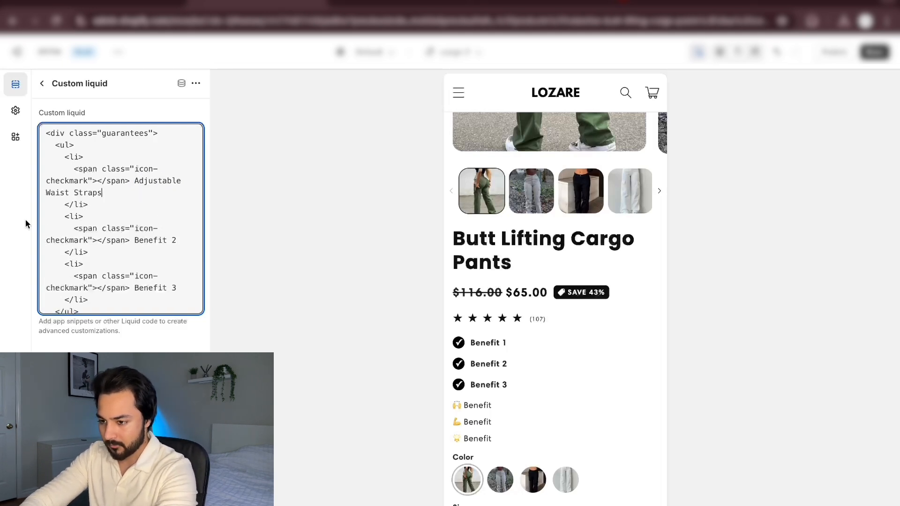
drag(176, 240, 134, 242)
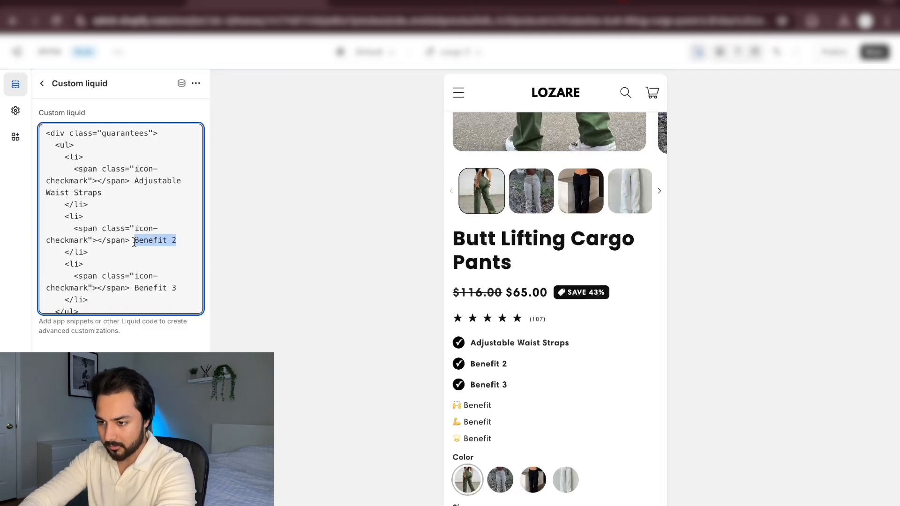
text(Butt Lifting Design)
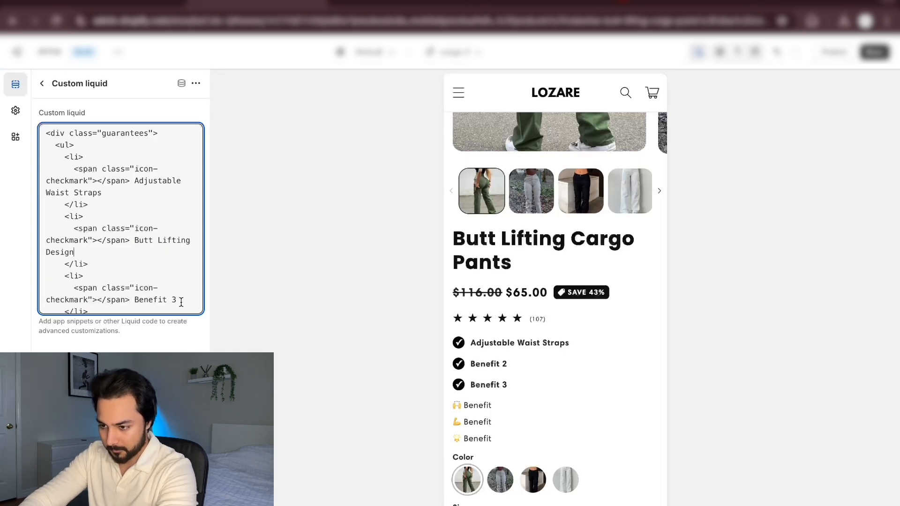
drag(177, 300, 134, 302)
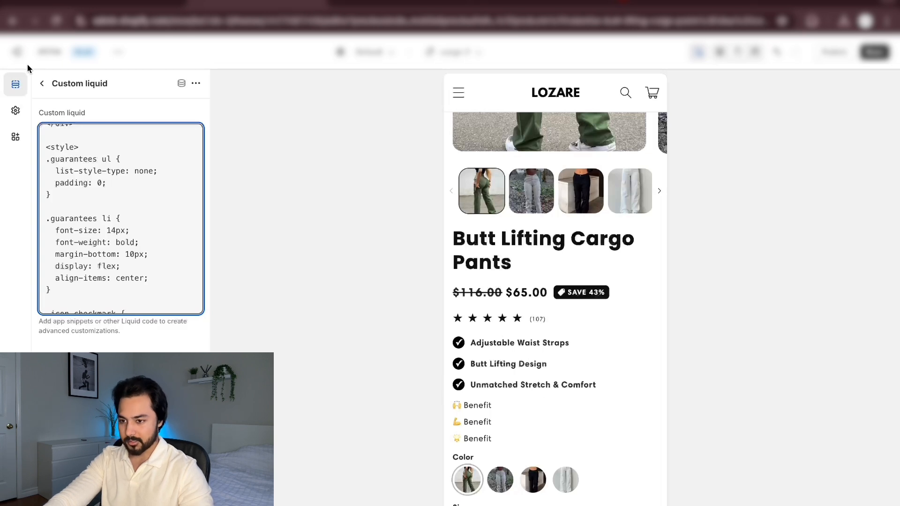
click(42, 83)
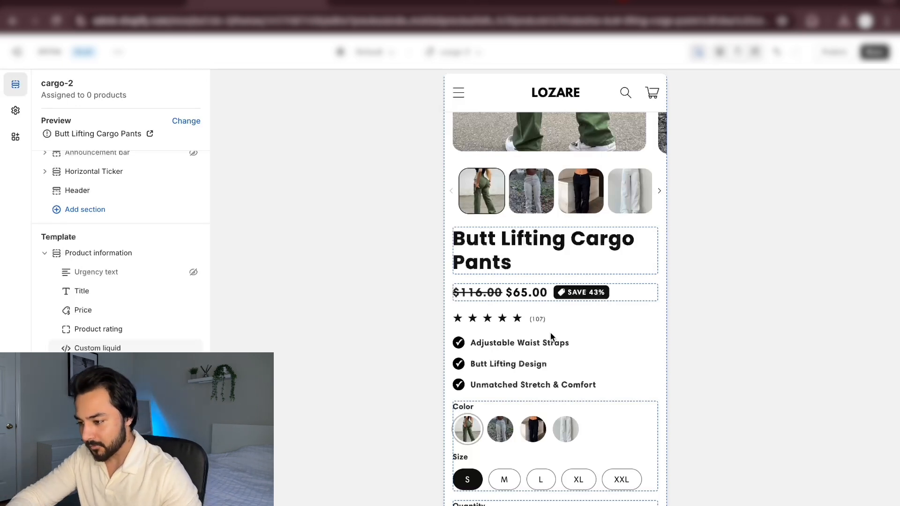
Review the product page preview from the image gallery through the title, price, checkmark benefits, variant options and purchase buttons
scroll(550, 336, down, 1)
scroll(550, 335, down, 1)
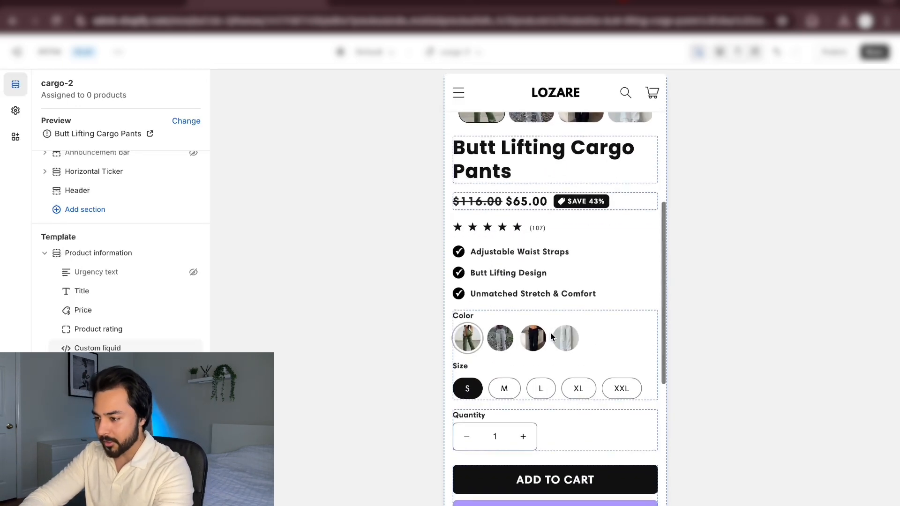
scroll(550, 335, up, 2)
scroll(550, 335, down, 1)
scroll(579, 310, up, 3)
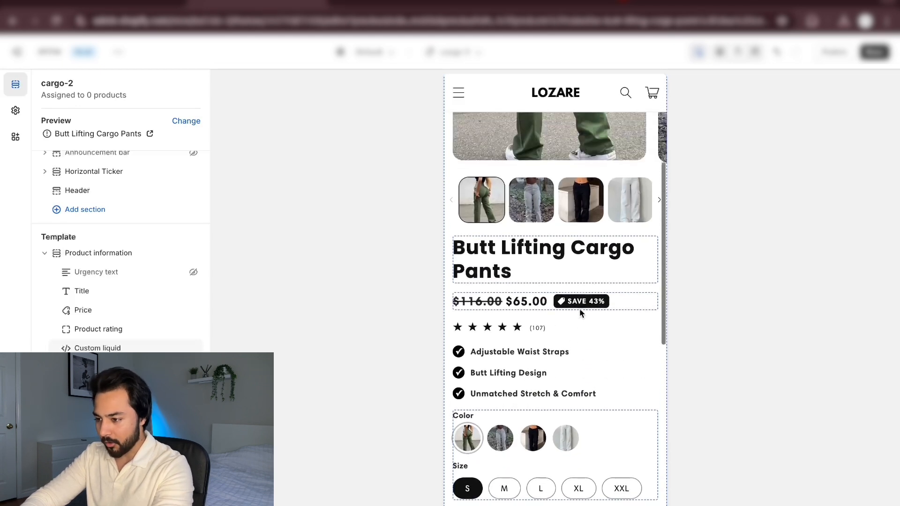
scroll(581, 313, up, 1)
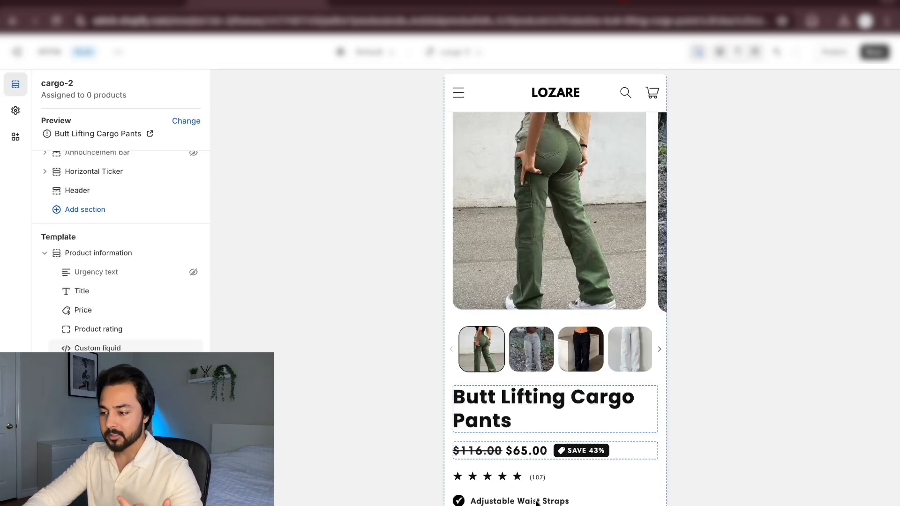
scroll(590, 453, up, 2)
scroll(589, 449, up, 2)
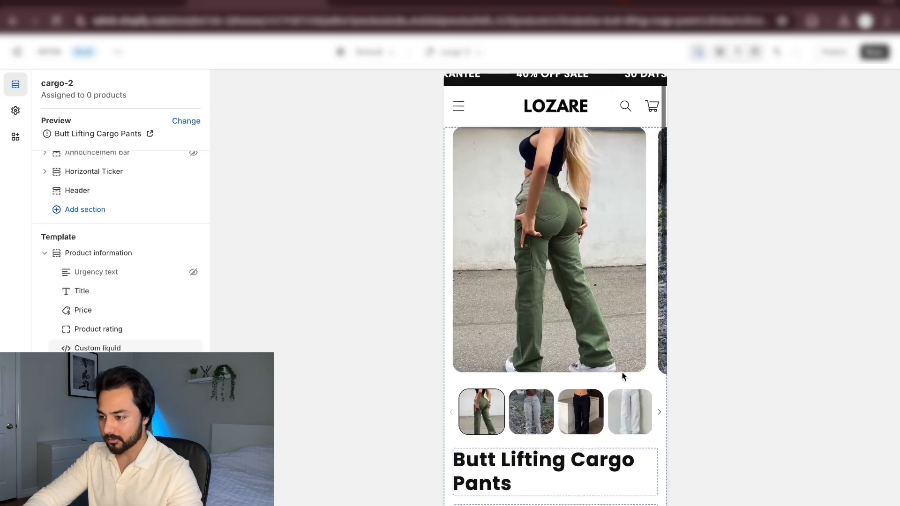
scroll(584, 380, down, 4)
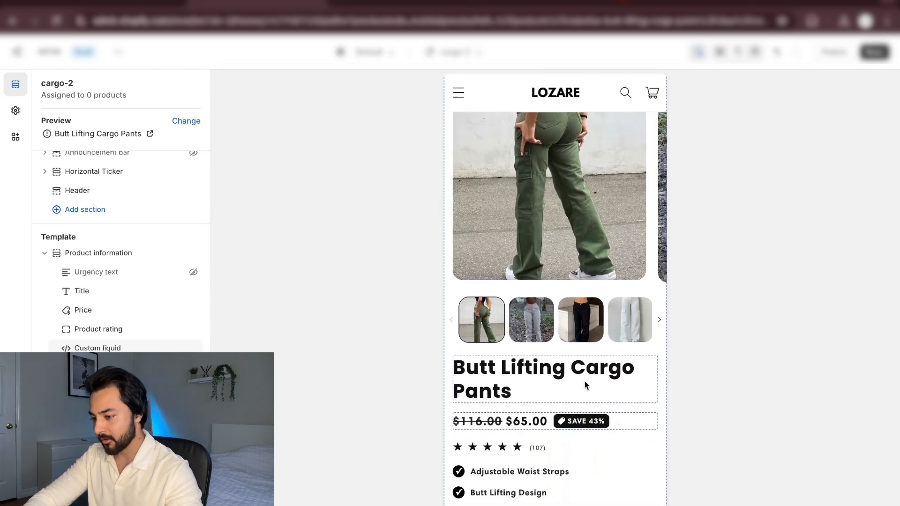
scroll(585, 384, down, 5)
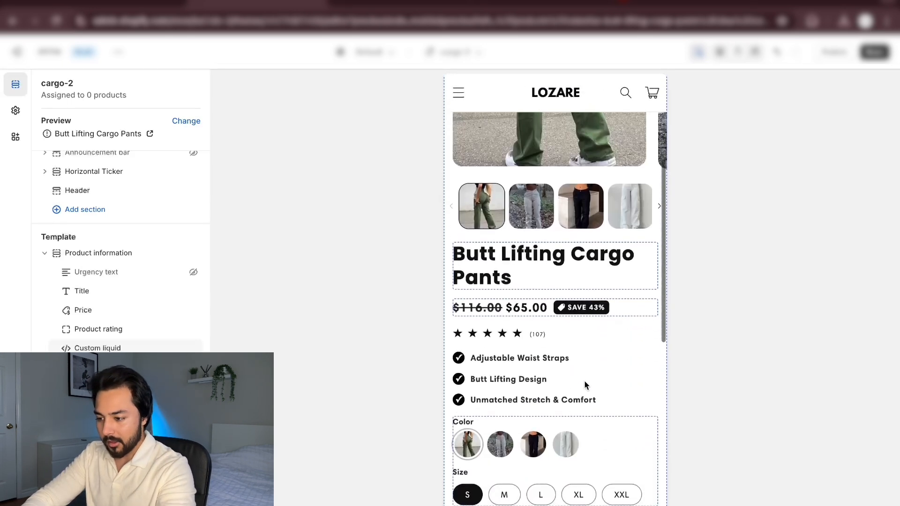
scroll(584, 382, down, 3)
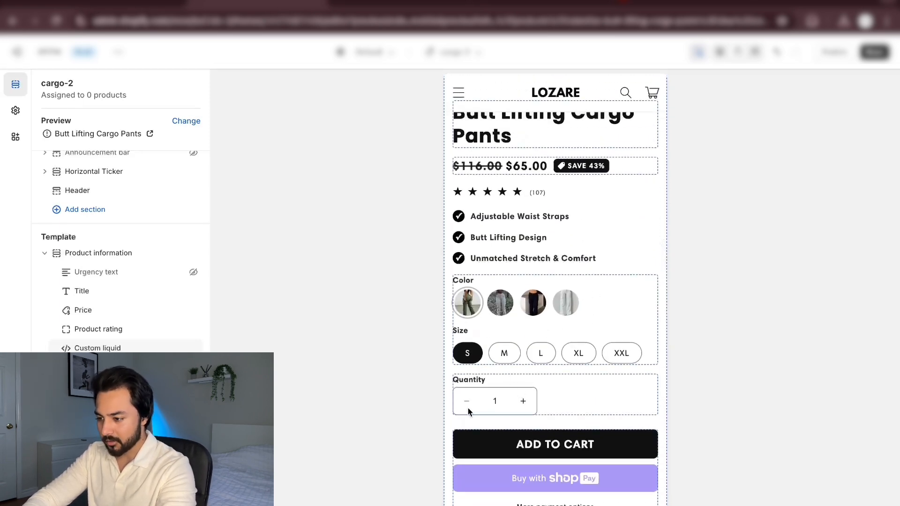
scroll(591, 328, down, 2)
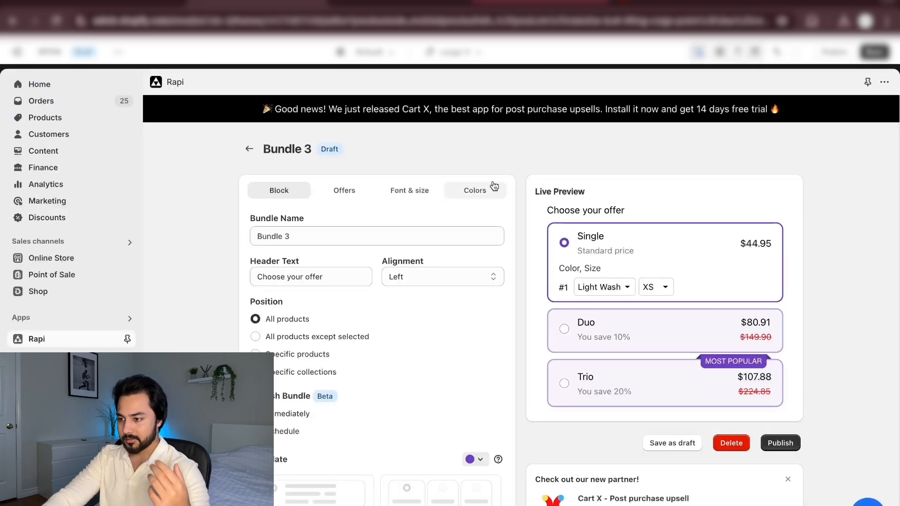
Examine the Bundle 3 draft in the Rapi app, looking over its block settings and the live preview of the offers
scroll(495, 180, down, 2)
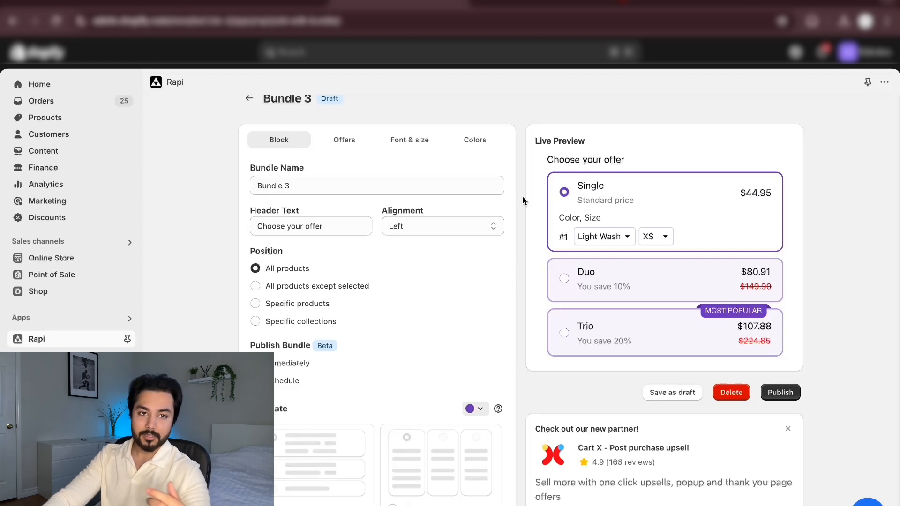
scroll(522, 196, down, 1)
scroll(522, 196, up, 2)
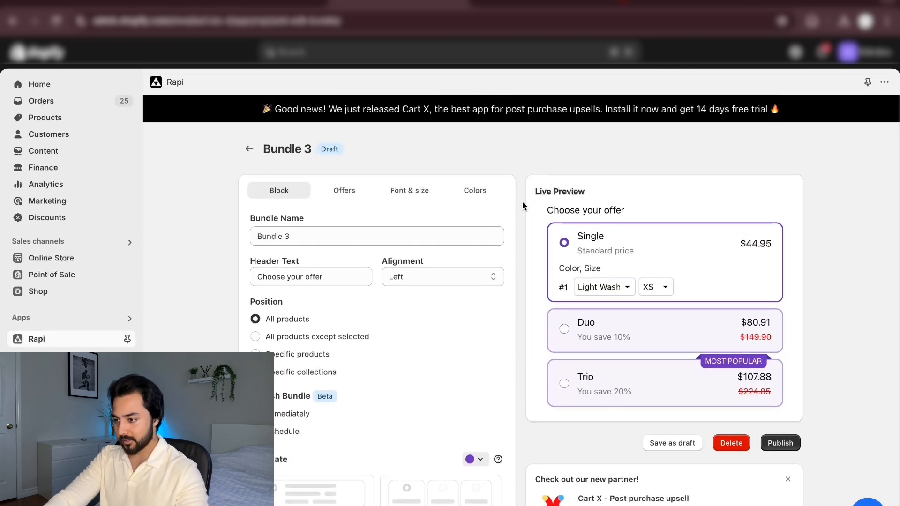
scroll(511, 226, down, 2)
scroll(510, 226, up, 2)
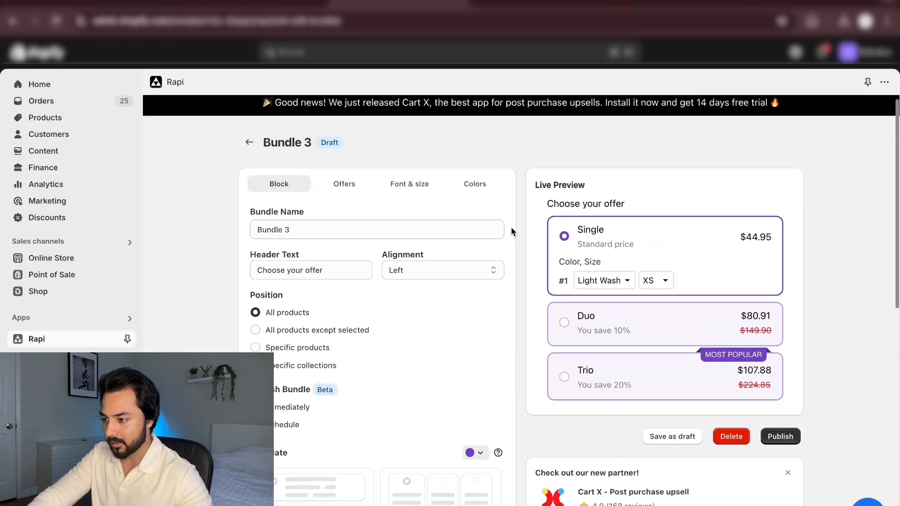
scroll(511, 227, down, 1)
scroll(511, 226, up, 1)
scroll(511, 227, down, 3)
scroll(511, 226, up, 3)
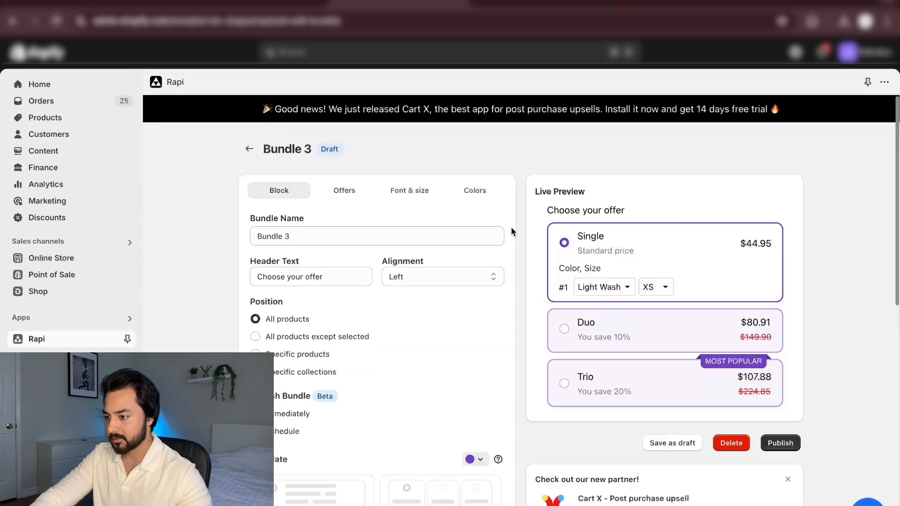
scroll(222, 260, down, 3)
scroll(222, 260, up, 3)
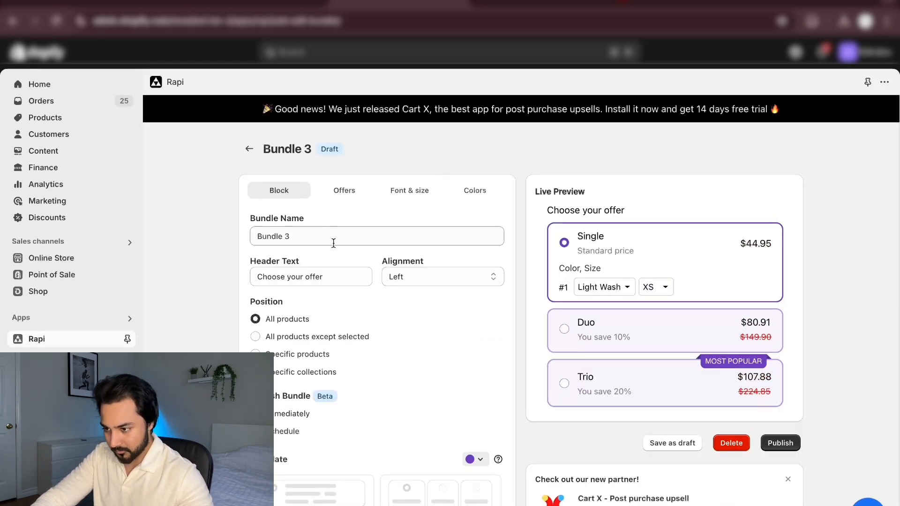
Rename the bundle as "40% OFF"
click(334, 242)
drag(329, 233, 213, 243)
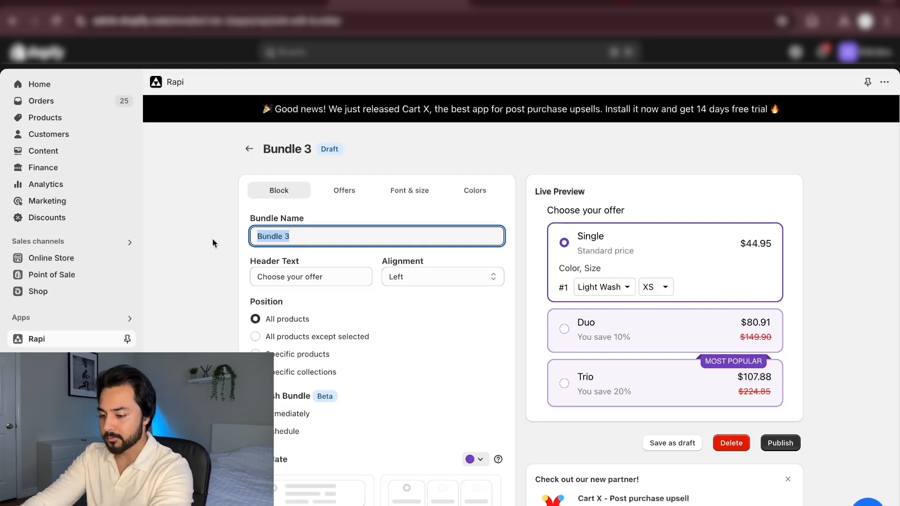
text(40% OFF)
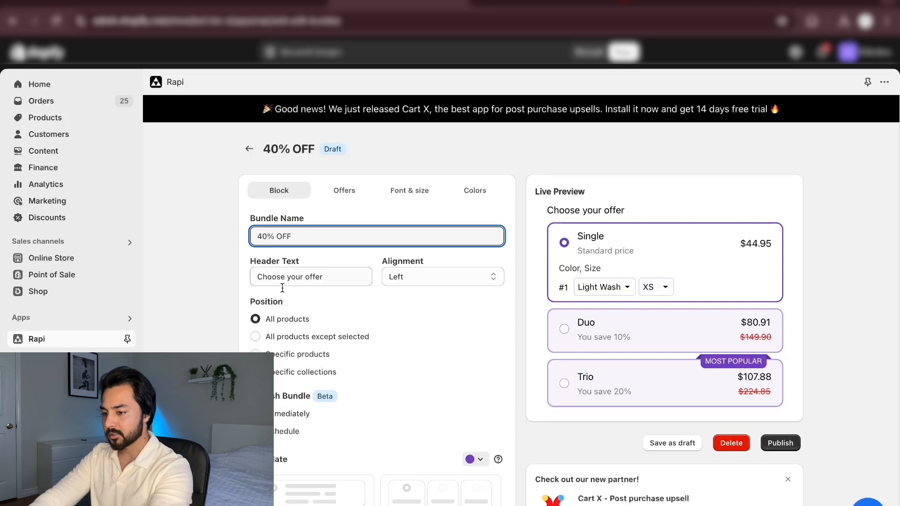
Change the bundle's header text to "BUY MORE, SAVE MORE" and set its alignment to Center
scroll(242, 298, down, 2)
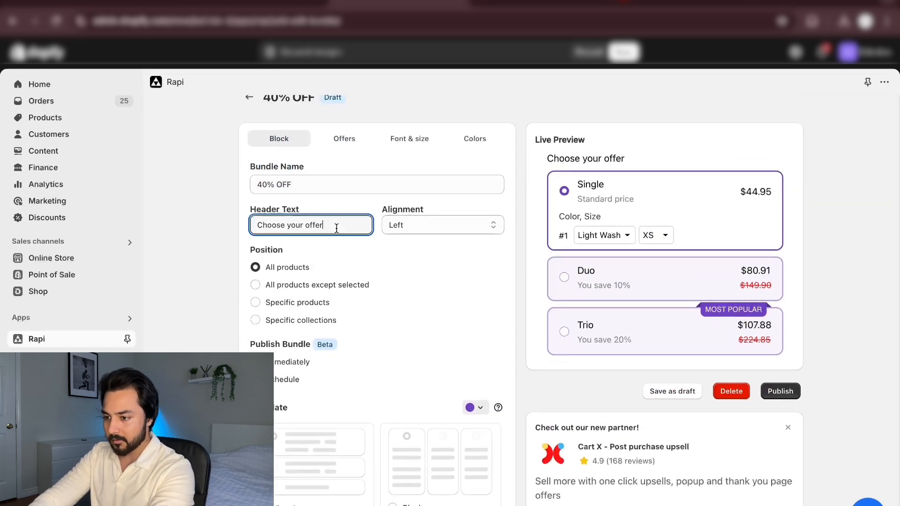
drag(336, 224, 238, 231)
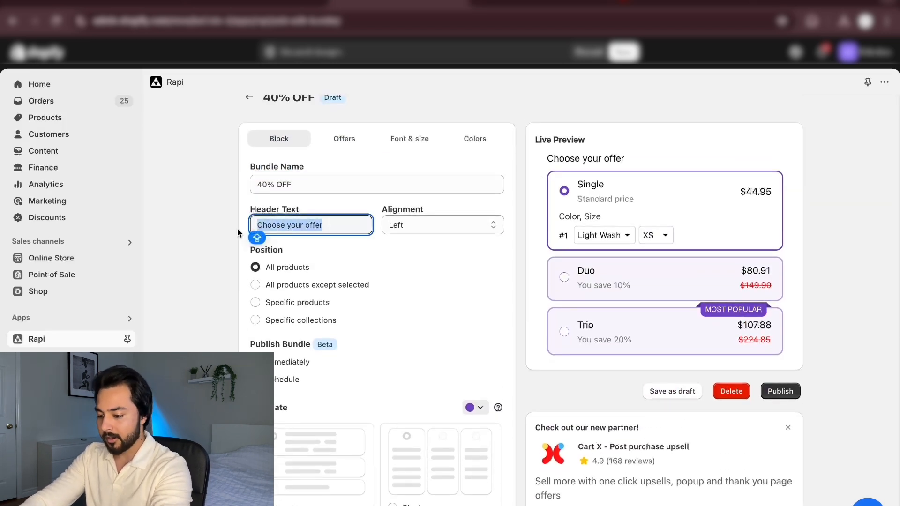
text(BUY MORE)
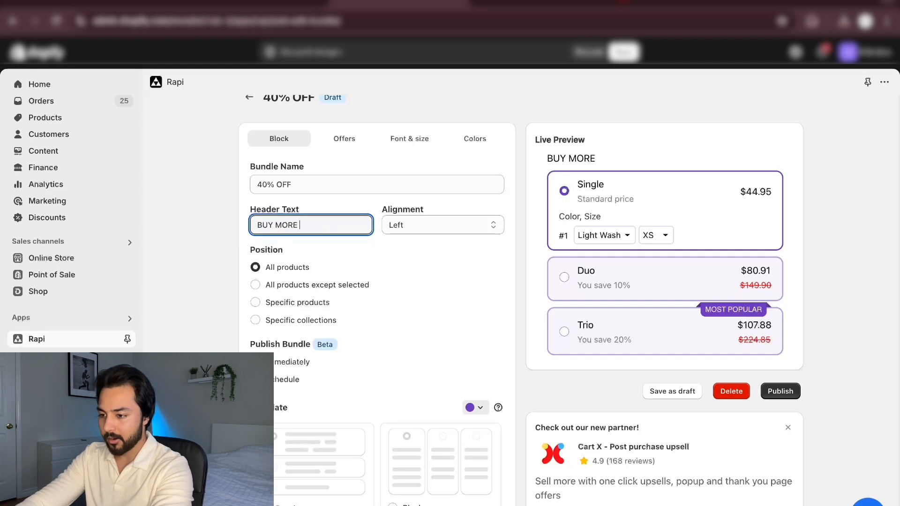
text(, SAVE MORE)
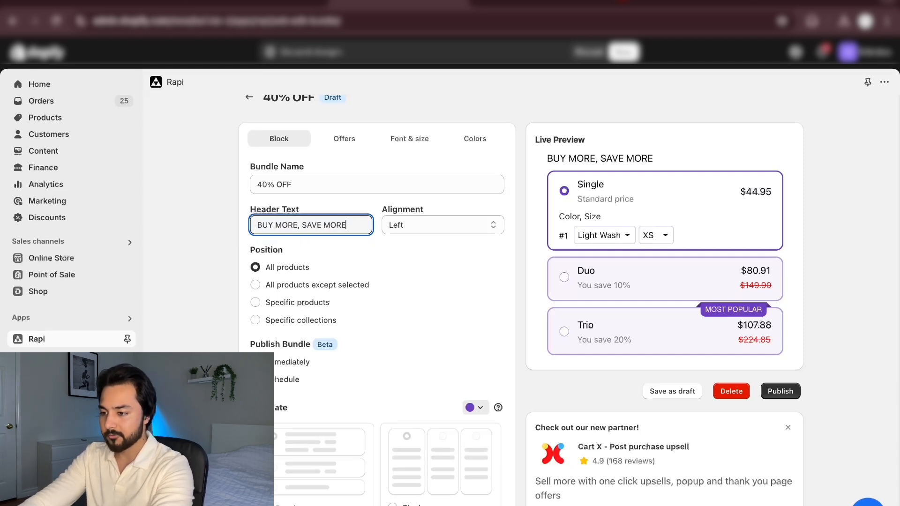
click(485, 227)
click(435, 239)
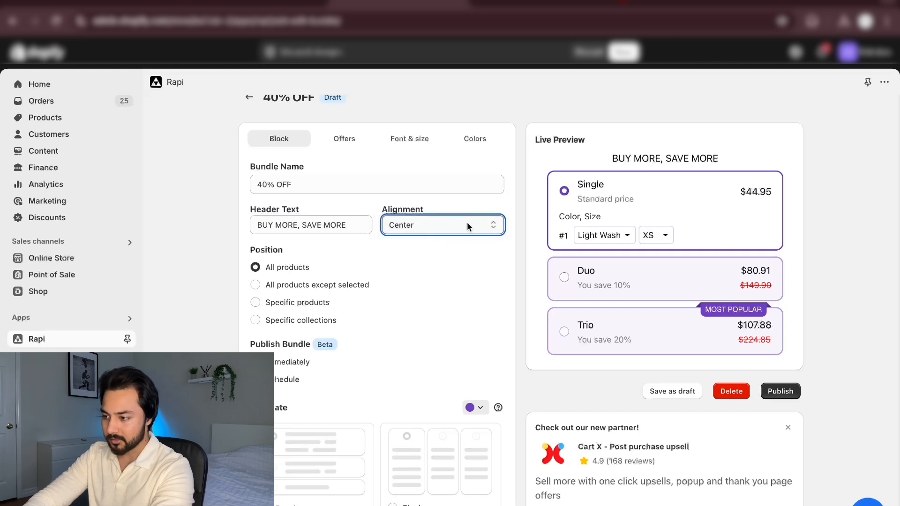
Set the bundle template's color to black, keeping the Prestige template
scroll(234, 289, down, 1)
scroll(234, 290, down, 1)
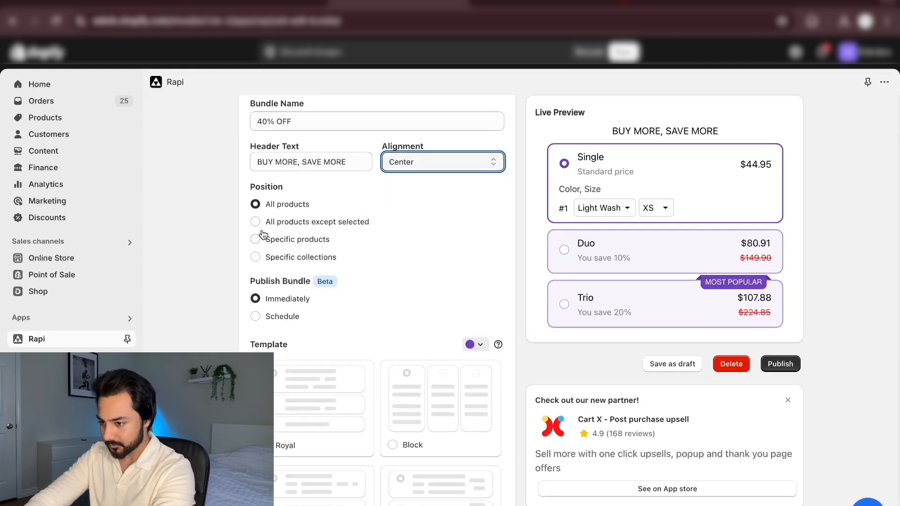
scroll(236, 298, down, 1)
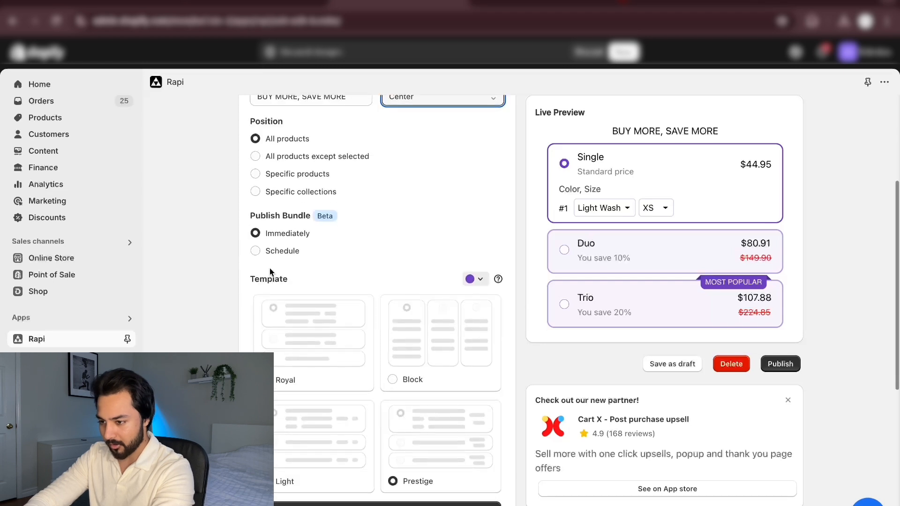
scroll(223, 349, down, 2)
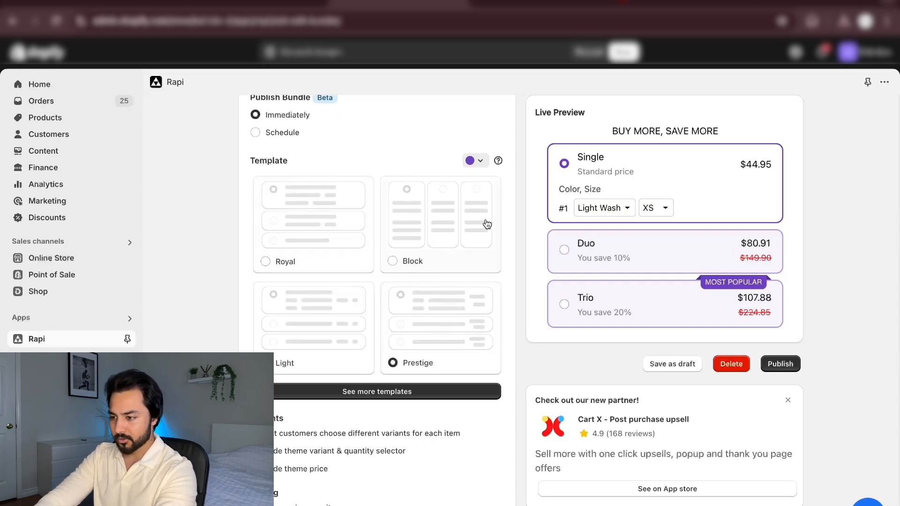
click(477, 162)
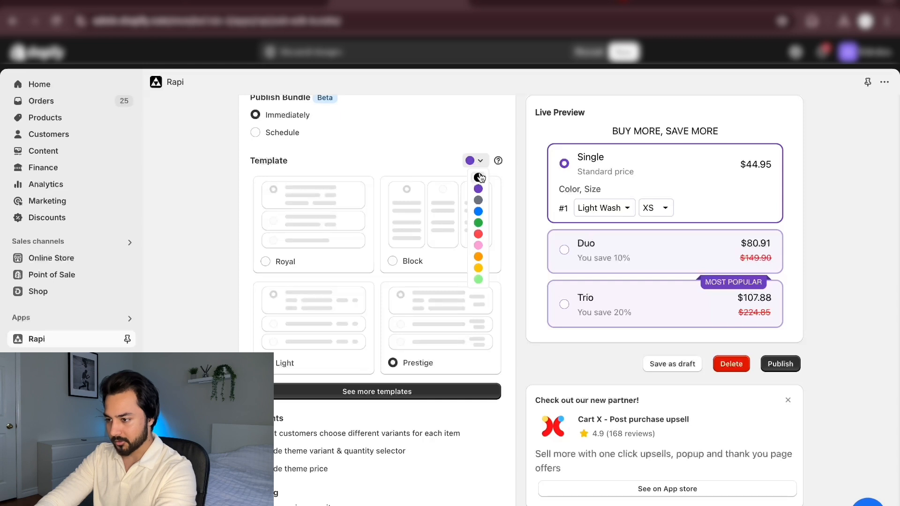
click(480, 179)
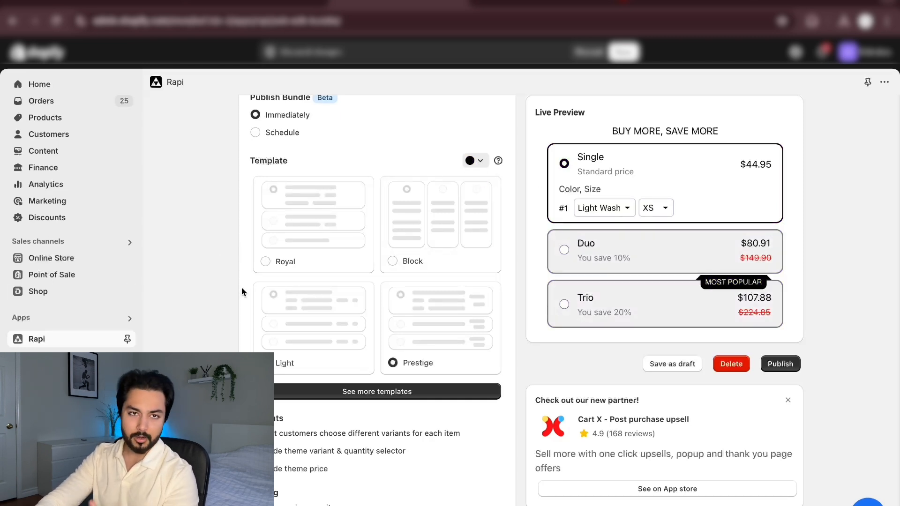
Turn off the Hide theme price option in the bundle's variant settings and return to the start of the block settings
scroll(248, 290, down, 5)
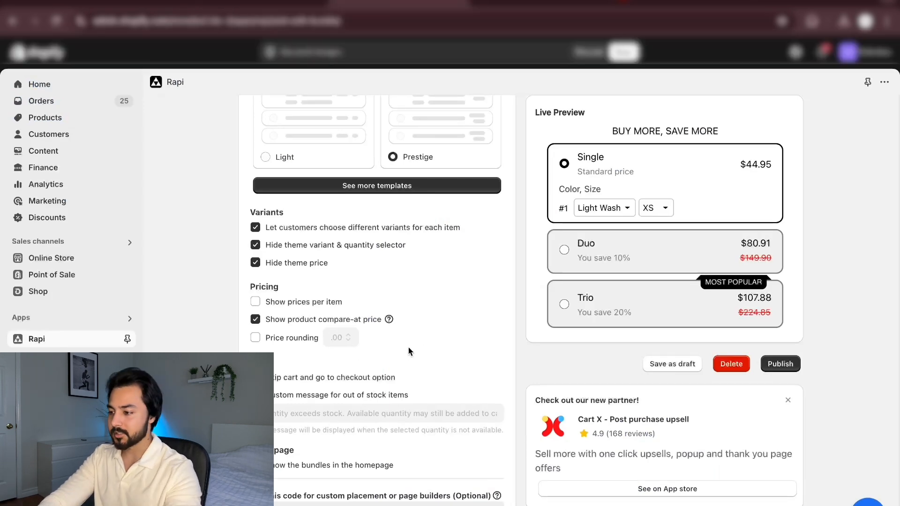
click(255, 262)
scroll(243, 299, down, 1)
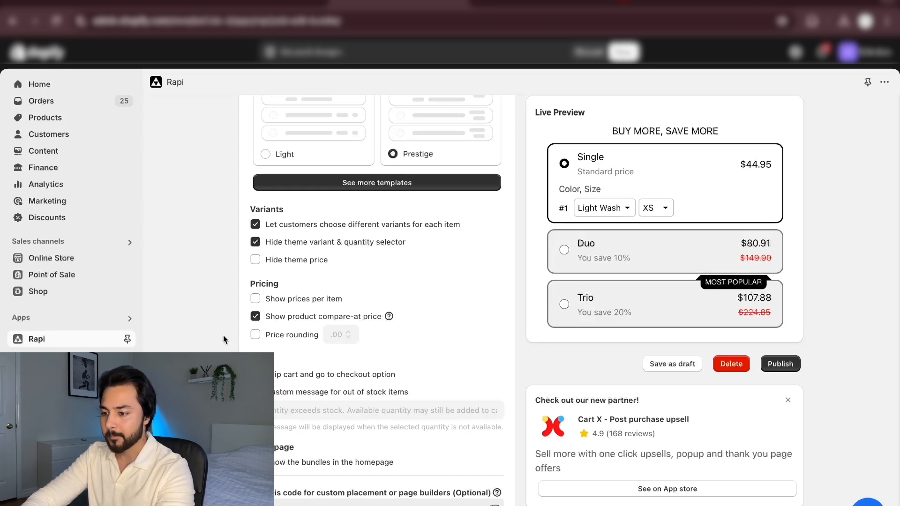
scroll(229, 333, up, 8)
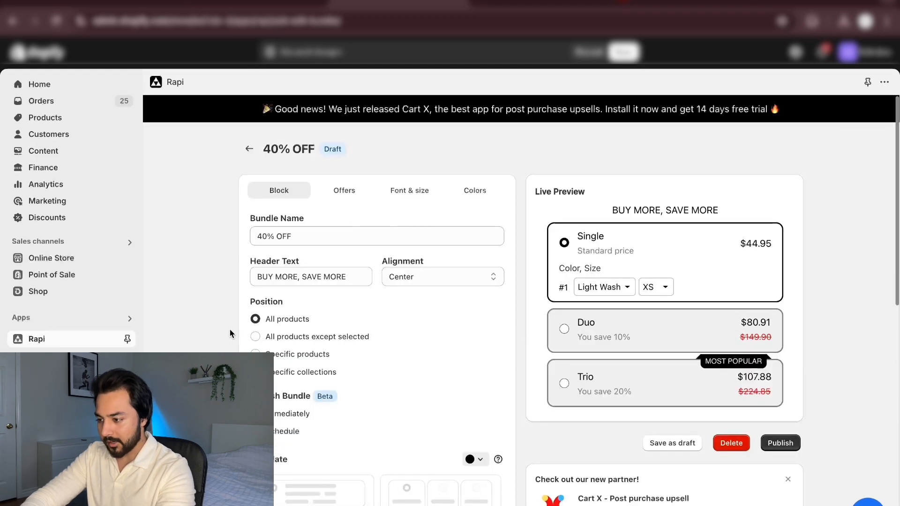
Retitle the bundle's first offer as "Buy 1" and clear its subtitle
scroll(230, 334, up, 1)
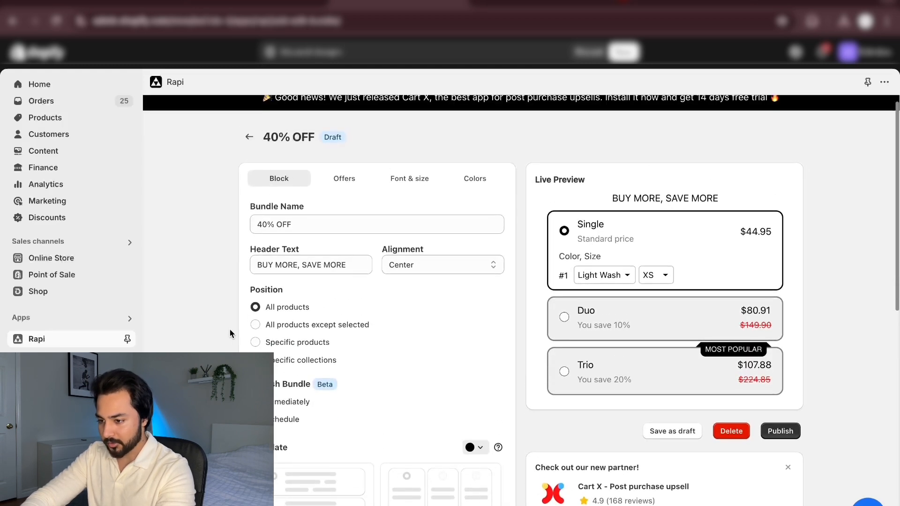
click(348, 183)
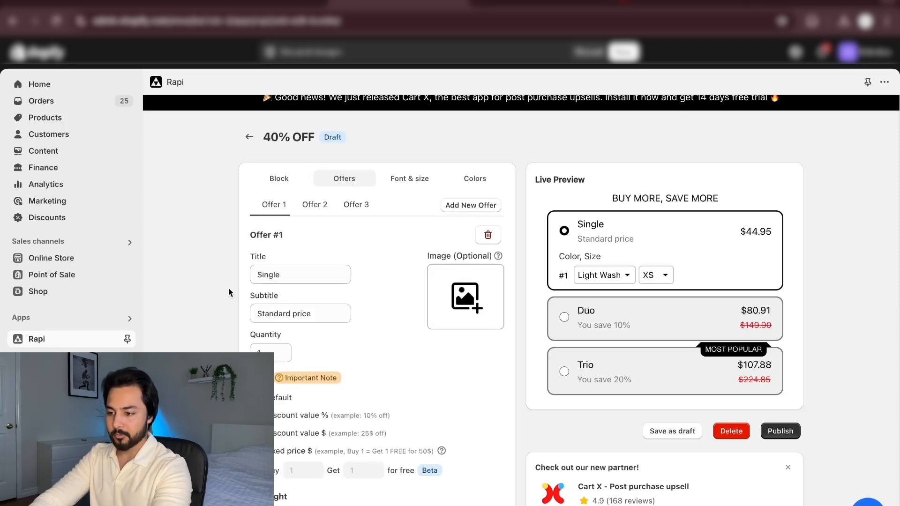
drag(289, 275, 211, 278)
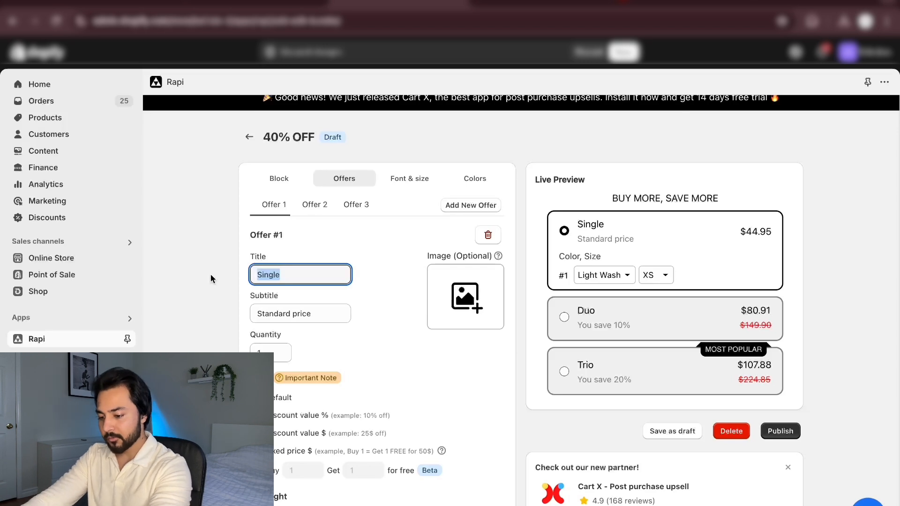
text(Buy 1)
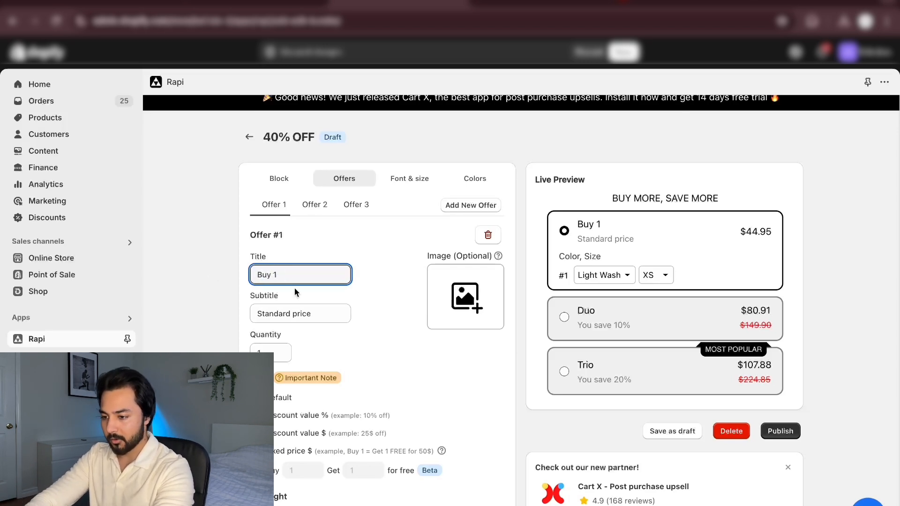
click(311, 309)
drag(334, 314, 179, 318)
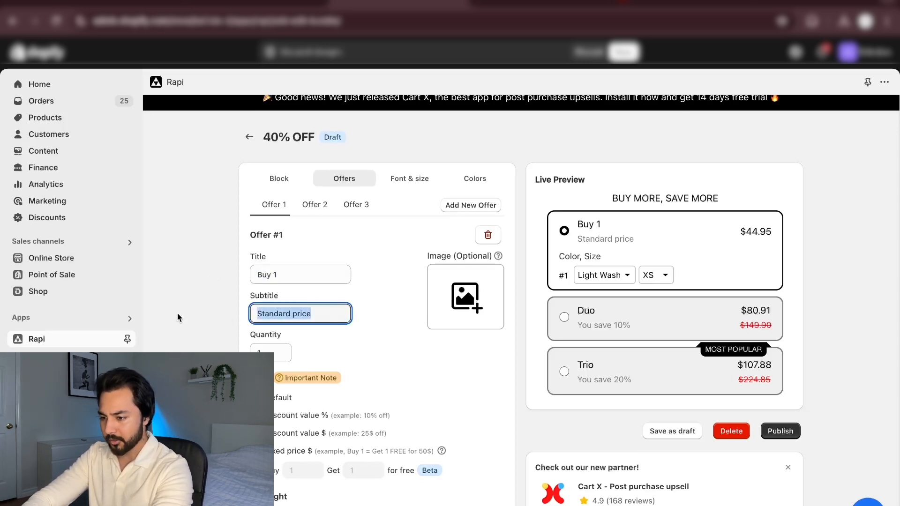
key(BackSpace)
Retitle the bundle's second offer as "Buy 2", keeping its subtitle
scroll(236, 335, down, 2)
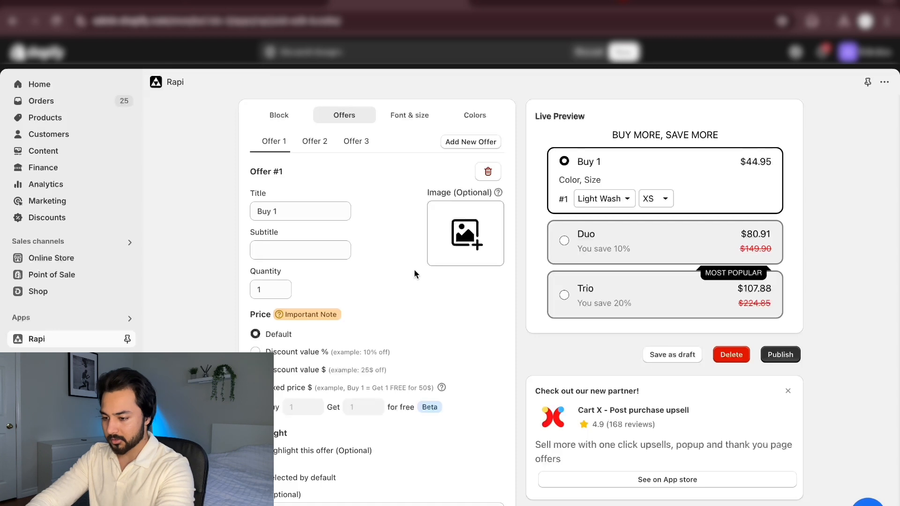
click(311, 144)
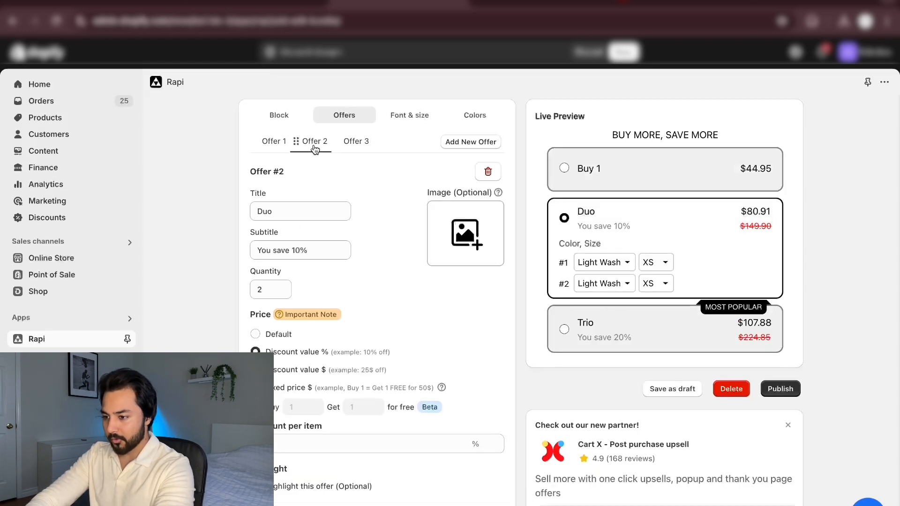
drag(294, 213, 250, 215)
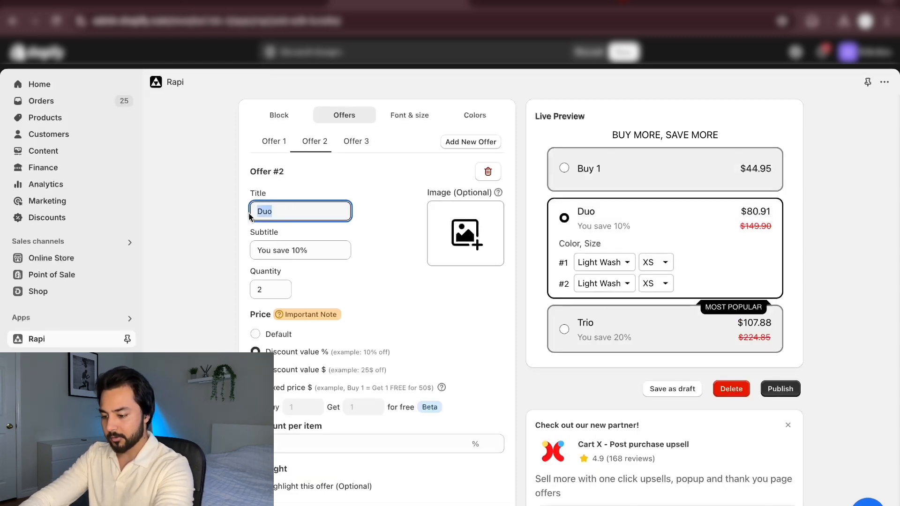
text(Buy 2)
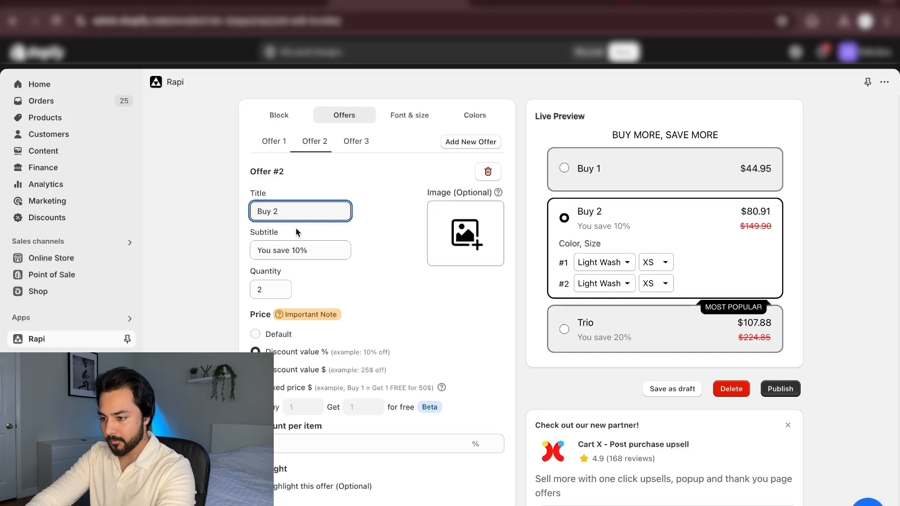
click(322, 248)
Turn on the highlight for the second offer so it carries the "MOST POPULAR" badge
scroll(239, 277, down, 1)
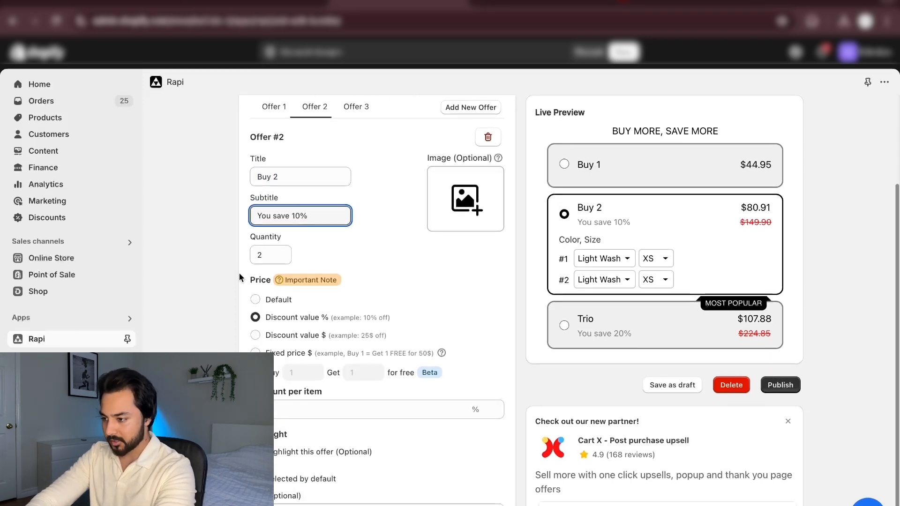
mouse_move(327, 276)
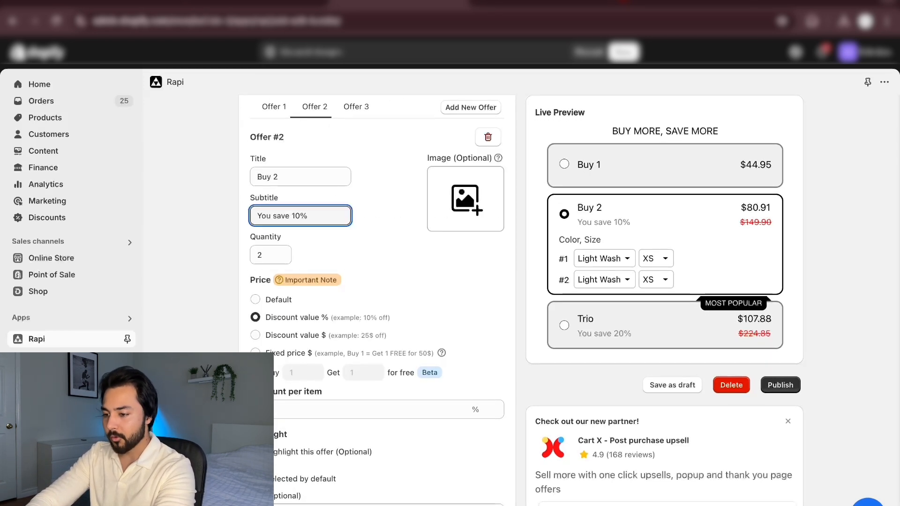
scroll(215, 351, down, 1)
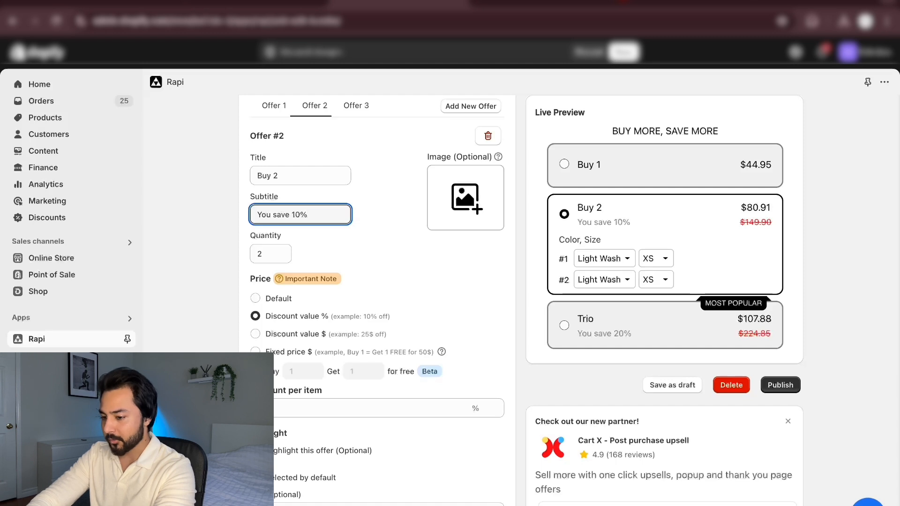
click(255, 450)
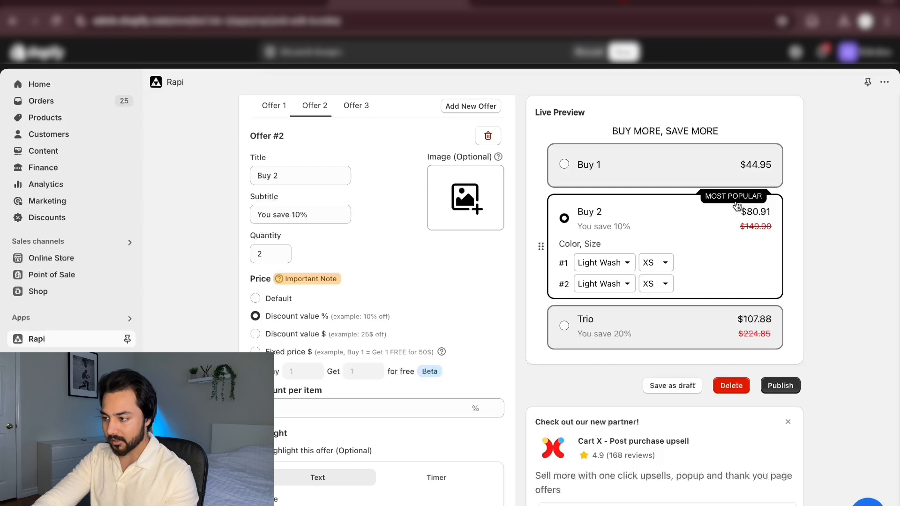
Add the optional label "FREE Shipping" to the second offer, keeping its 10% discount per item and highlight settings
scroll(380, 315, down, 1)
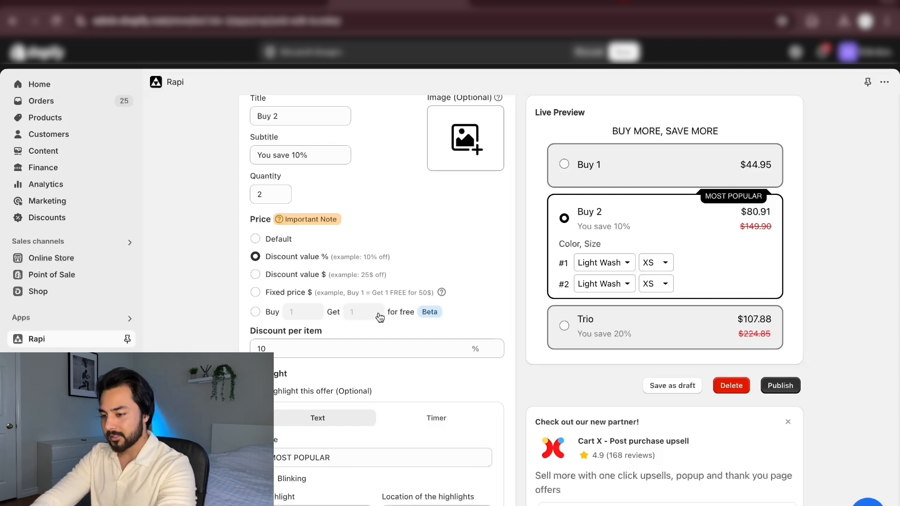
scroll(379, 317, down, 1)
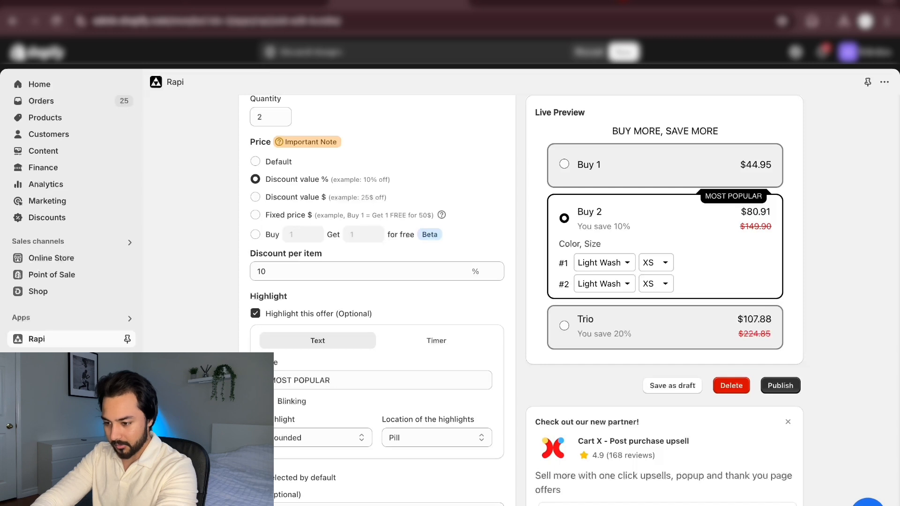
click(305, 502)
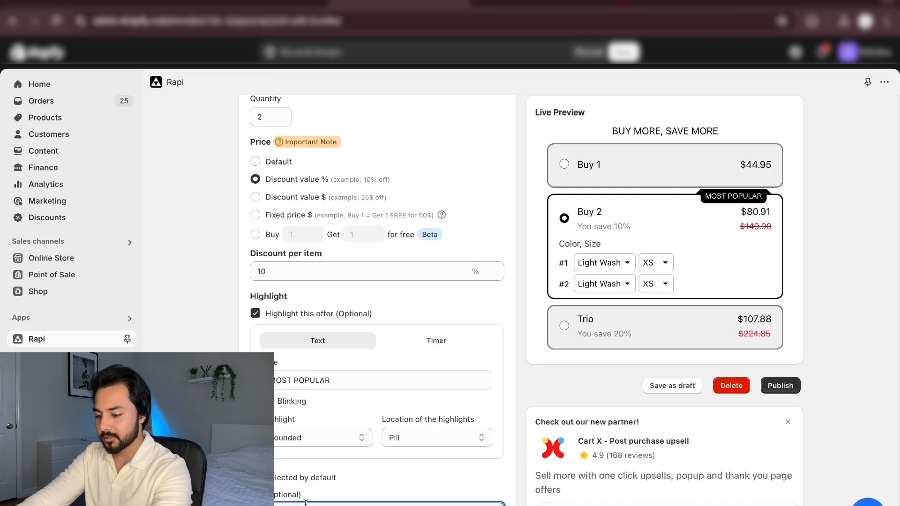
text(FREE Shipping)
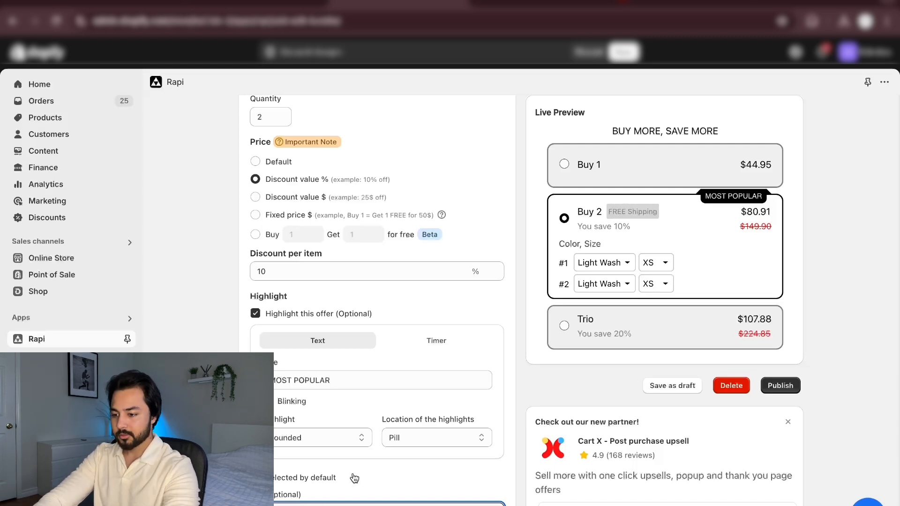
click(211, 462)
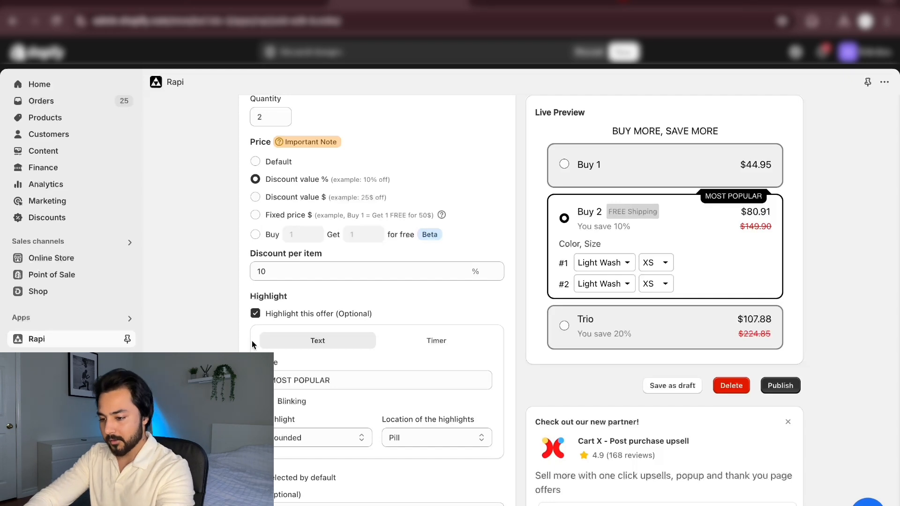
Retitle the bundle's third offer as "Buy 3", keeping its subtitle
scroll(256, 338, up, 5)
click(361, 214)
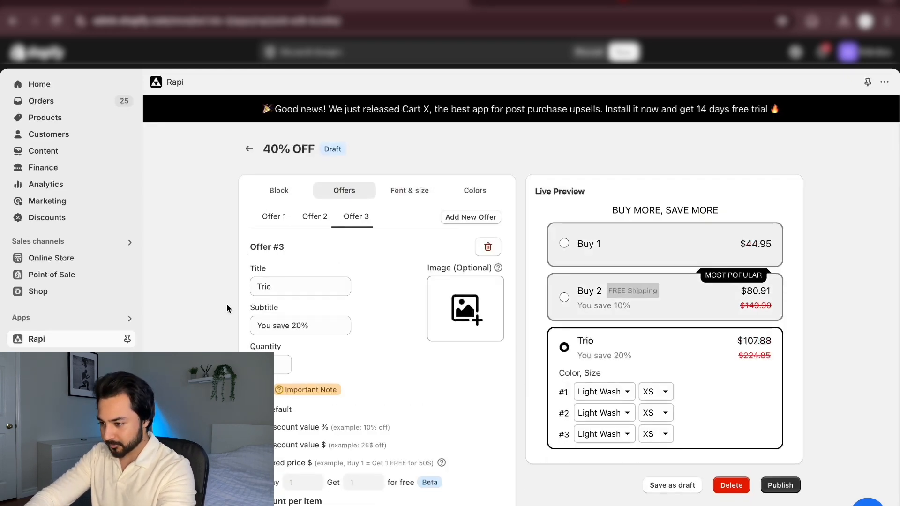
scroll(361, 213, down, 3)
scroll(309, 207, up, 1)
drag(309, 208, 253, 208)
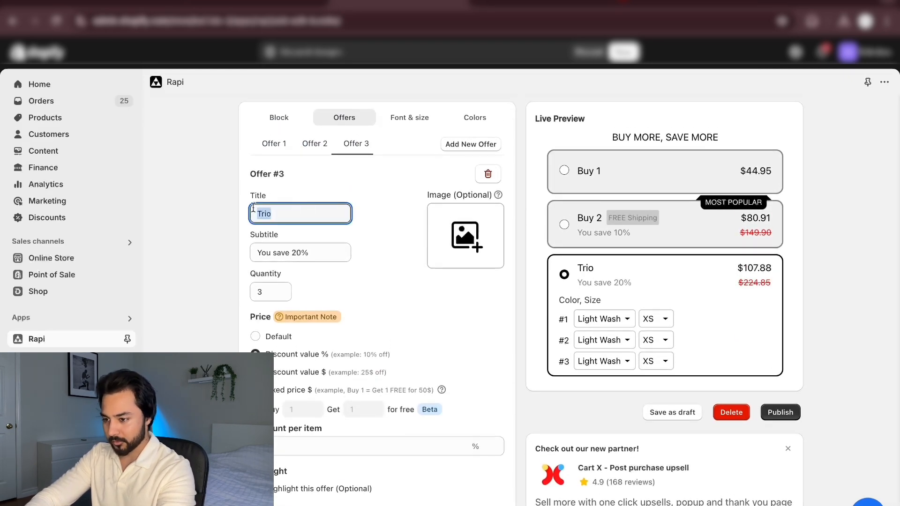
text(Buy 3)
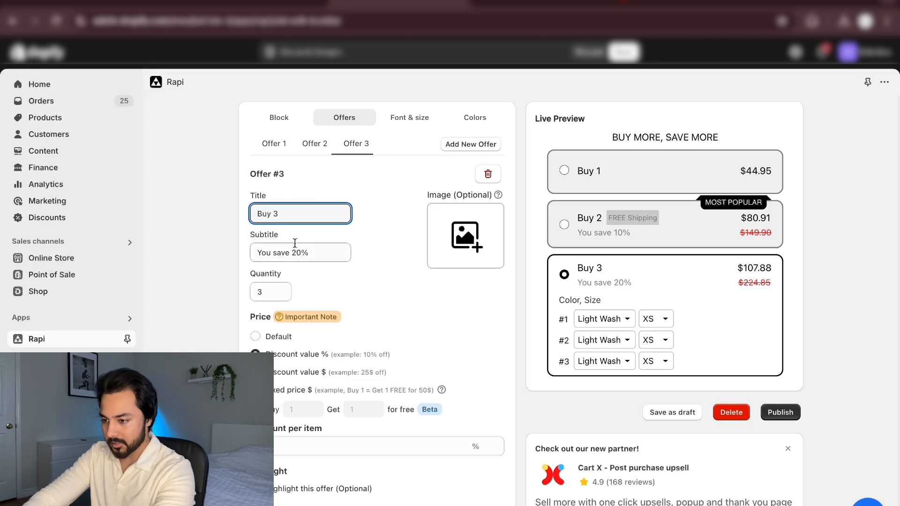
click(208, 313)
Add the optional label "FREE Shipping" to the third offer
scroll(208, 313, down, 1)
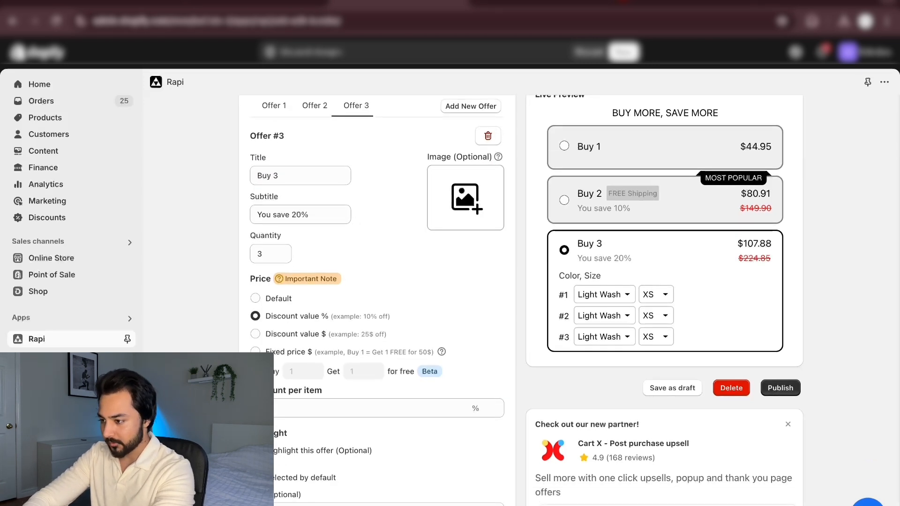
click(361, 502)
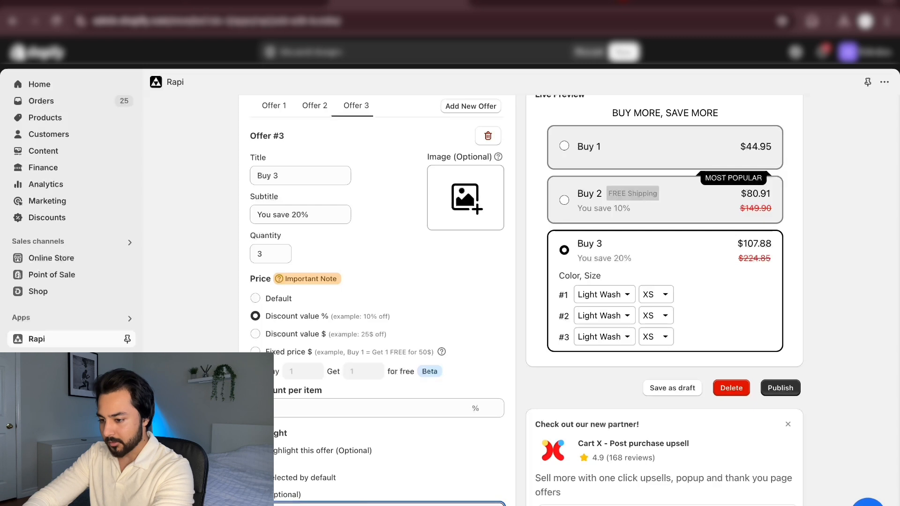
text(FREE S)
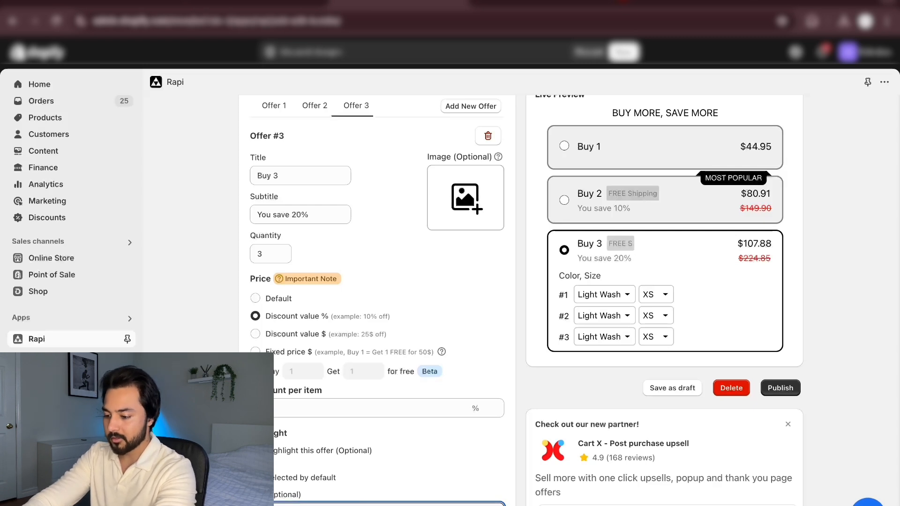
text(hipping)
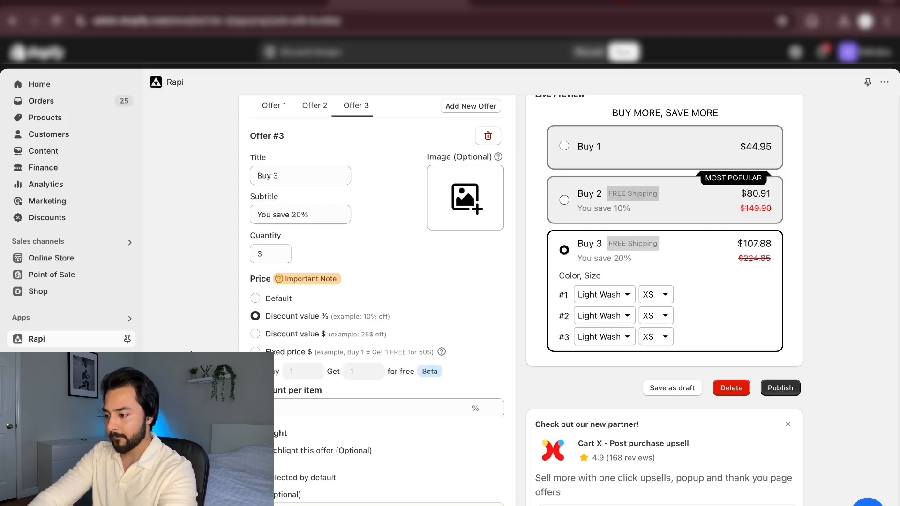
Publish the "40% OFF" bundle and switch to the cargo-2 product page in the theme editor
scroll(771, 252, up, 5)
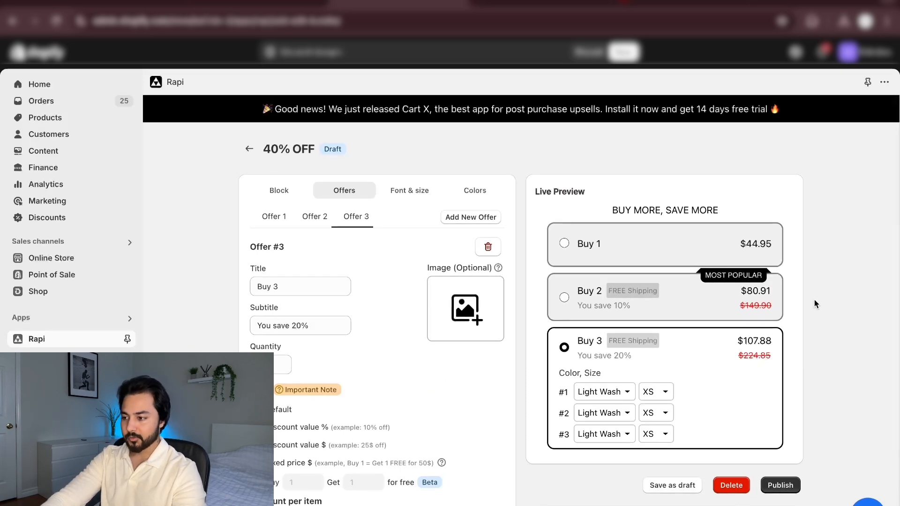
click(782, 407)
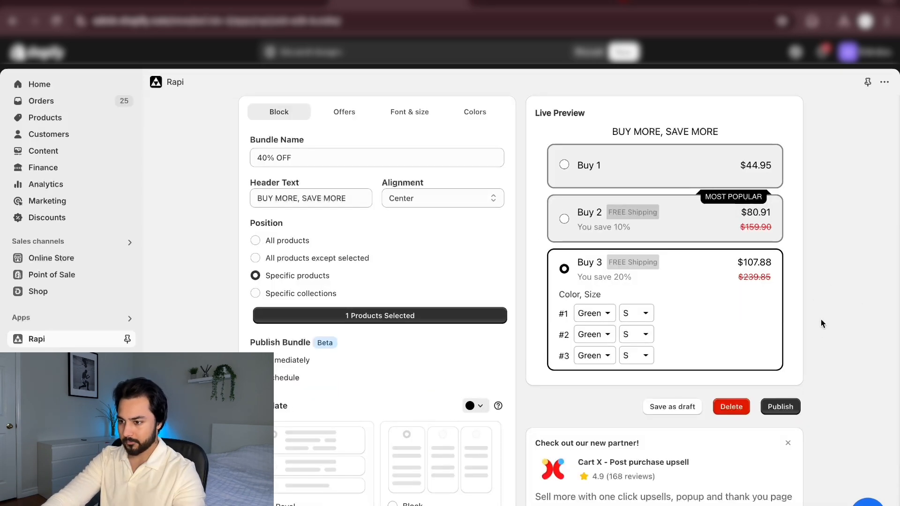
scroll(820, 319, up, 2)
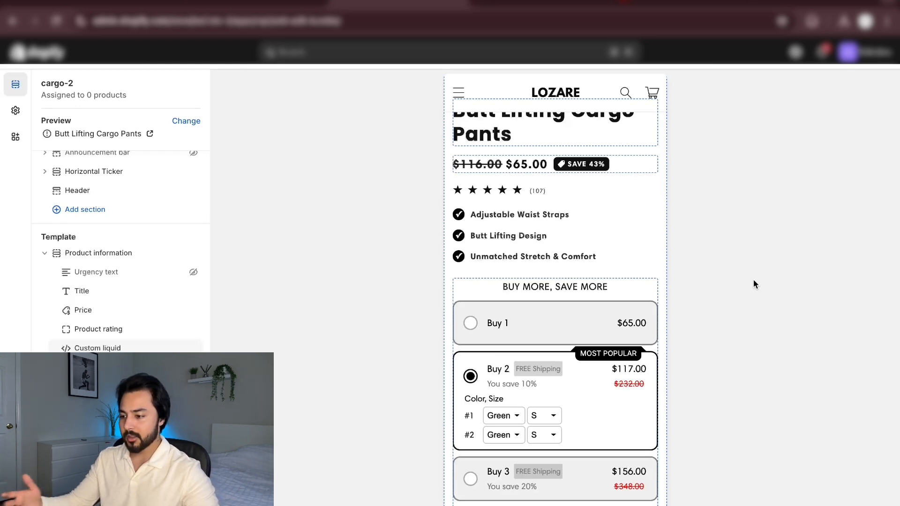
Check the bundle's placement between the benefits list and the Add to cart button in the preview, and save the changes
scroll(585, 340, down, 3)
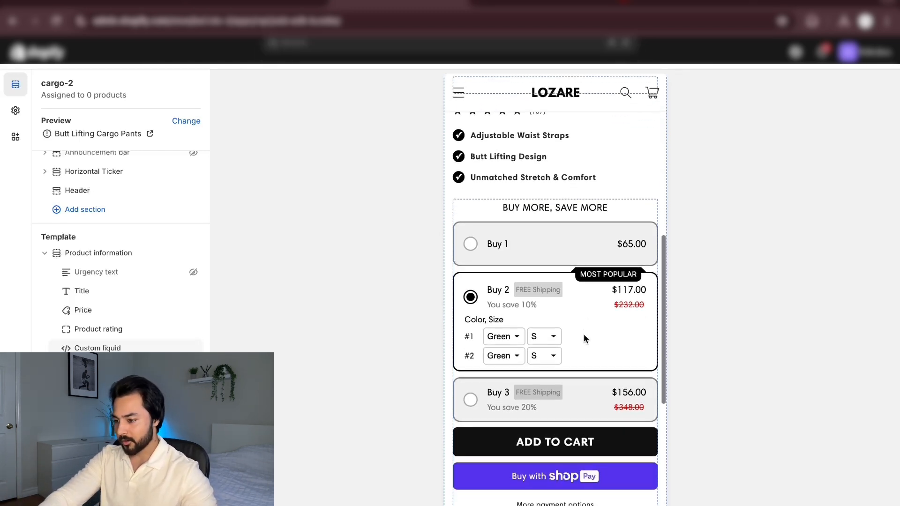
scroll(583, 334, up, 4)
scroll(583, 334, up, 5)
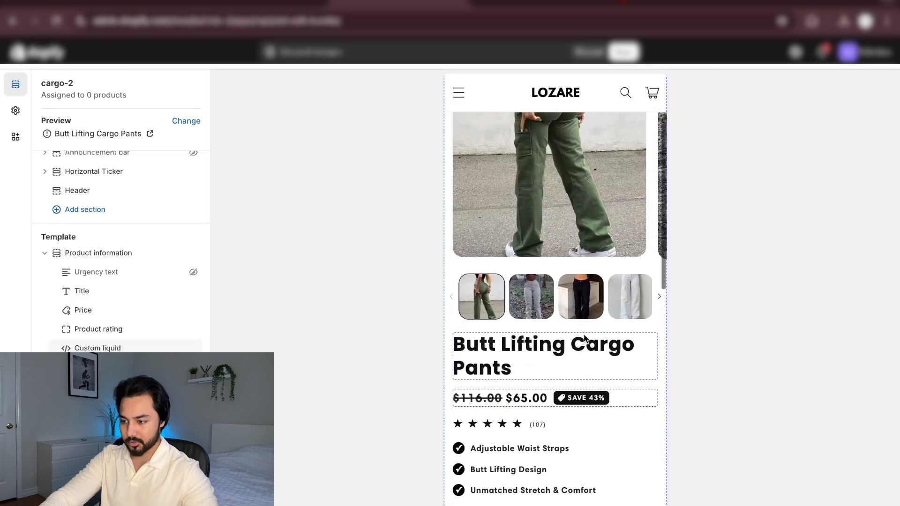
scroll(583, 334, down, 4)
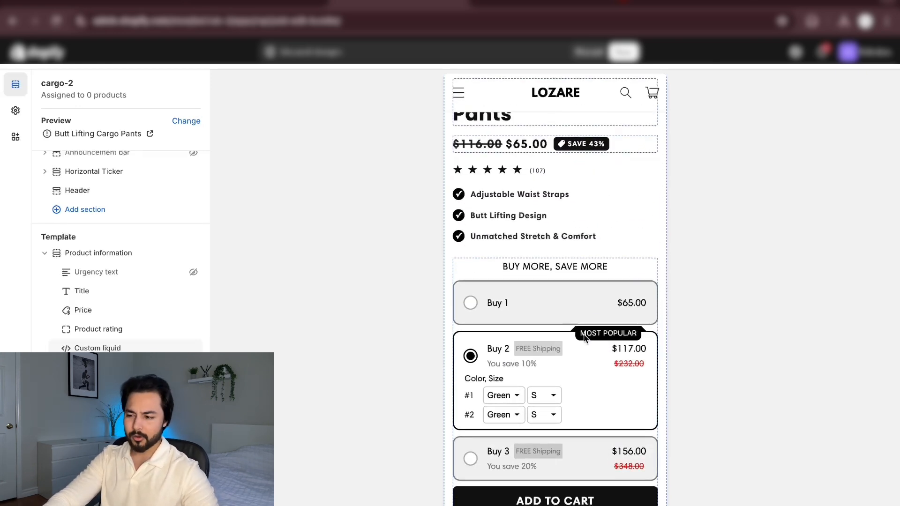
key(super+s)
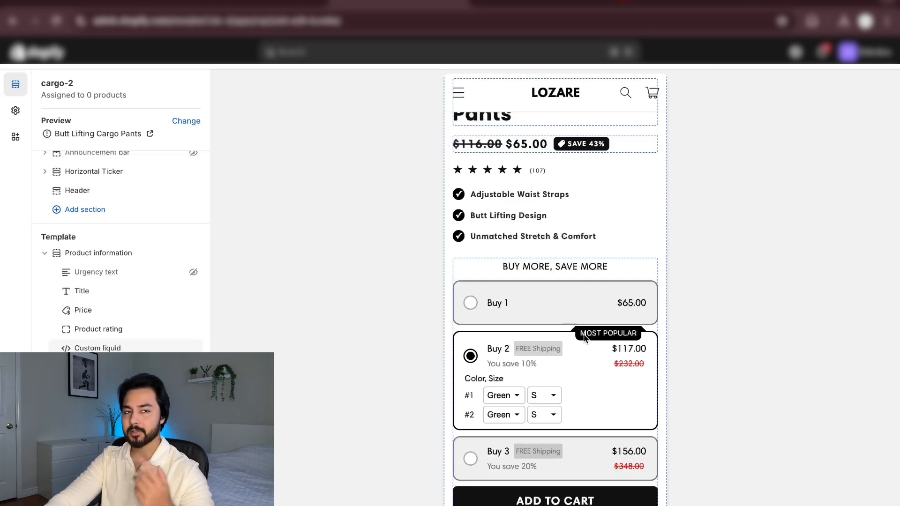
Examine the product page preview from the product images down to the delivery estimate and customer testimonial block
scroll(584, 336, down, 4)
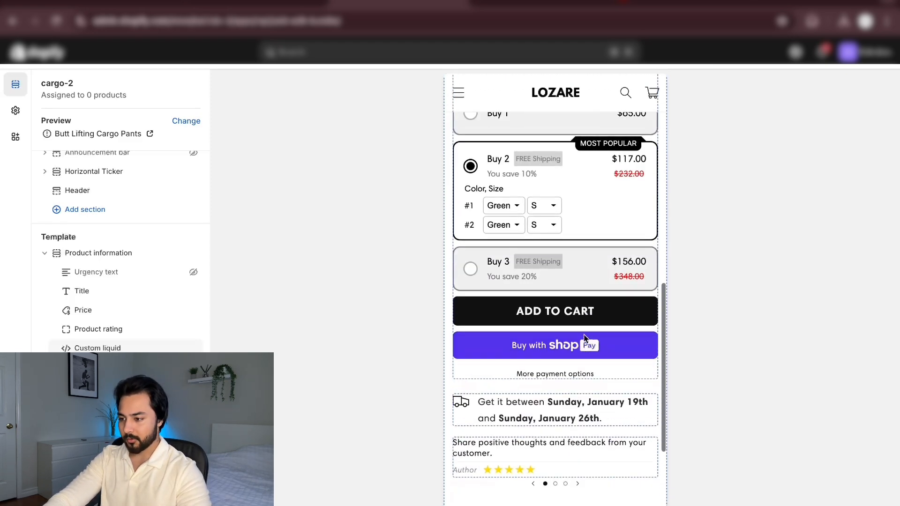
scroll(585, 336, up, 8)
scroll(584, 338, down, 3)
scroll(584, 338, up, 6)
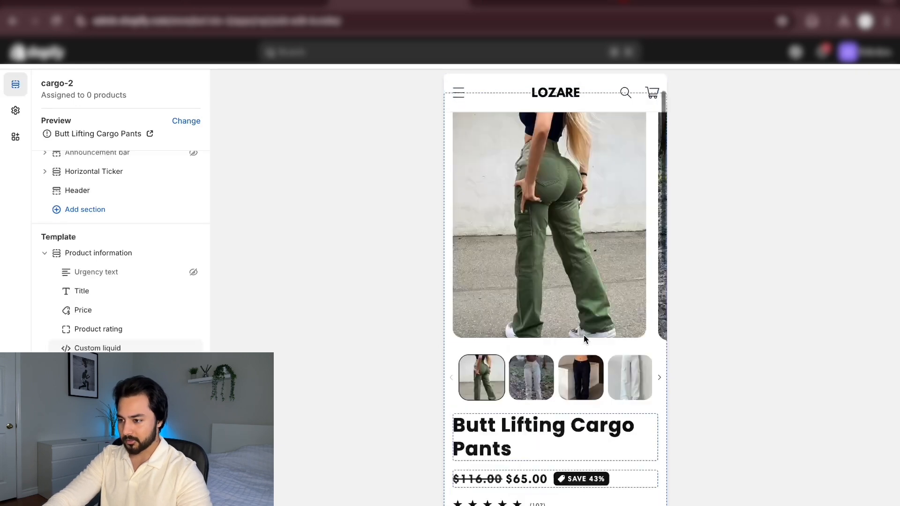
scroll(585, 338, down, 3)
scroll(584, 338, down, 10)
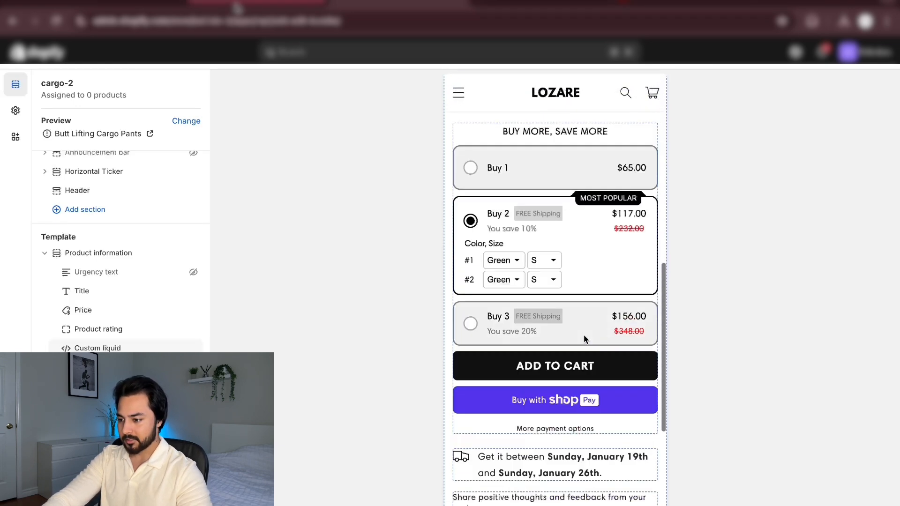
scroll(584, 337, down, 2)
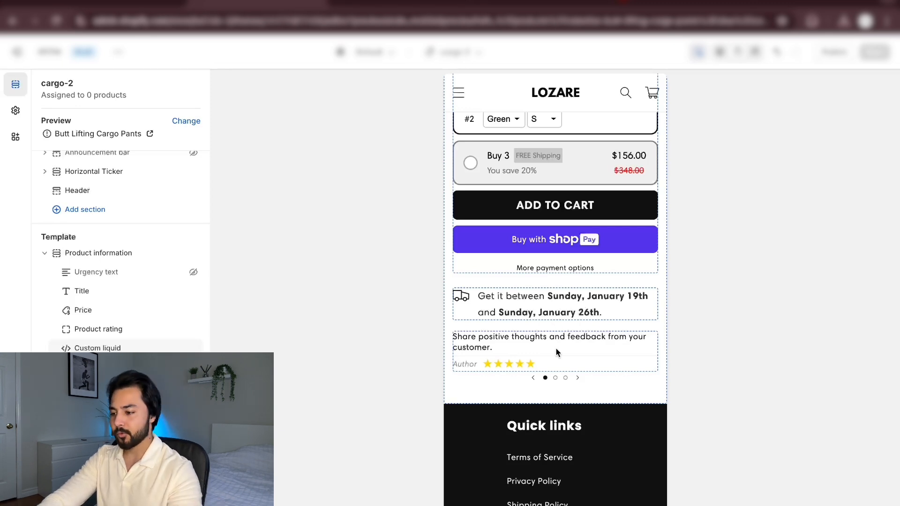
In the Reviews block, fill in the first review's author name and set its text to "Absolutely love these!!"
click(567, 343)
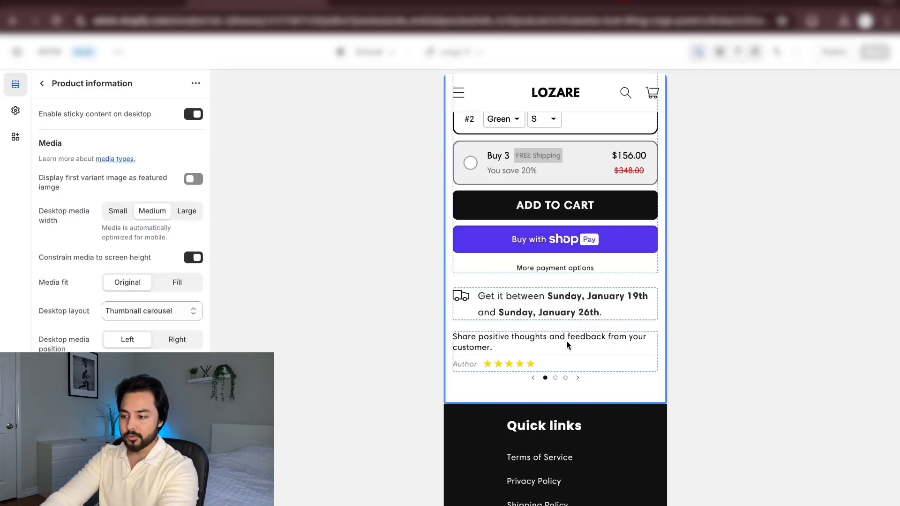
click(42, 83)
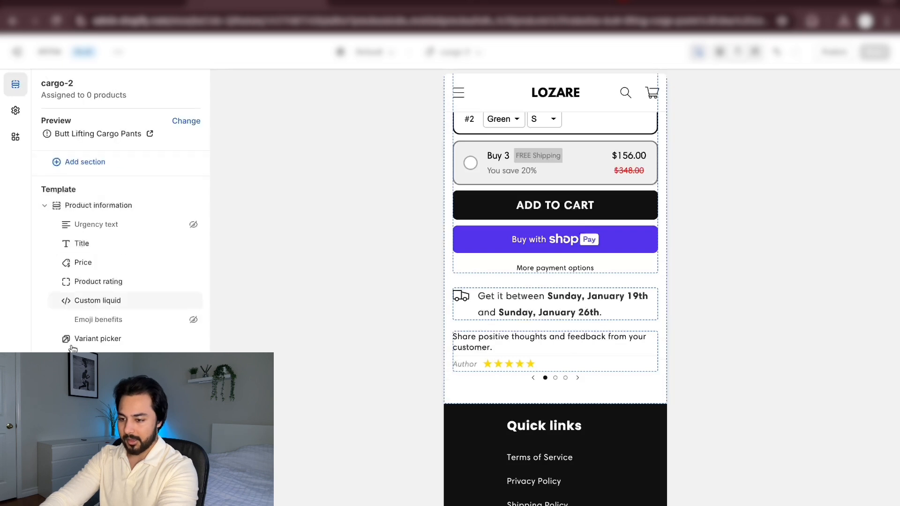
scroll(73, 349, down, 3)
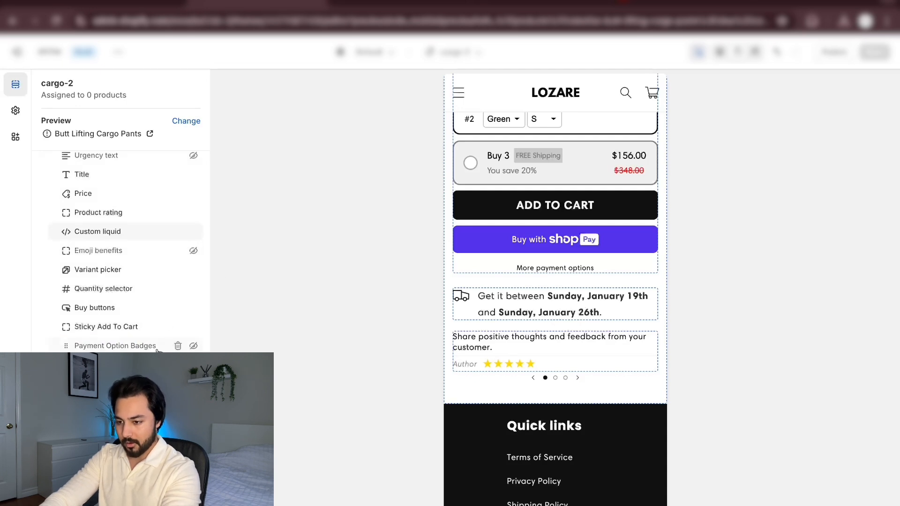
click(154, 384)
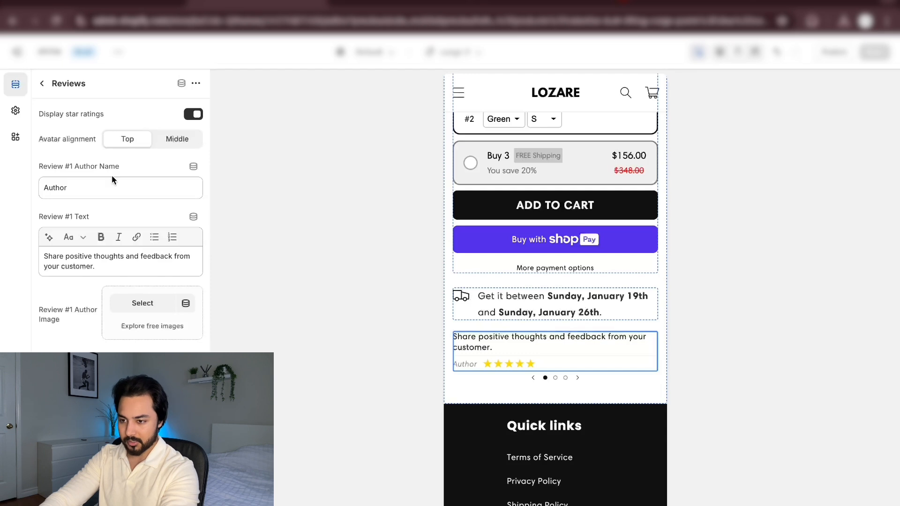
drag(119, 185, 42, 187)
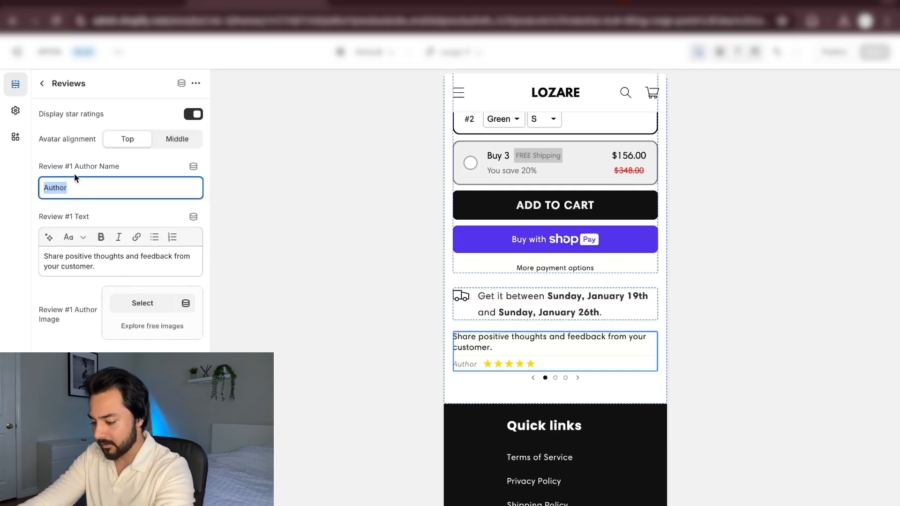
key(BackSpace)
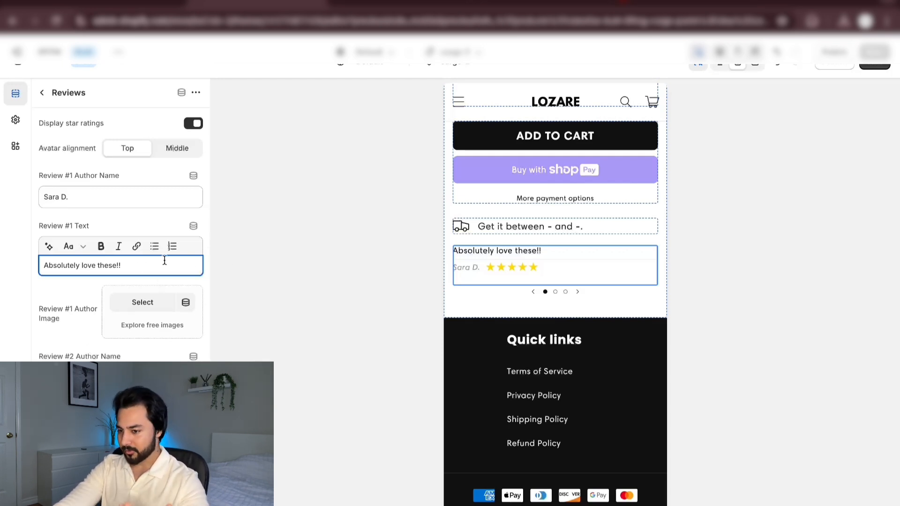
Clear the author names and texts of reviews #2 and #3 so the Reviews block keeps only the first review
scroll(69, 328, down, 3)
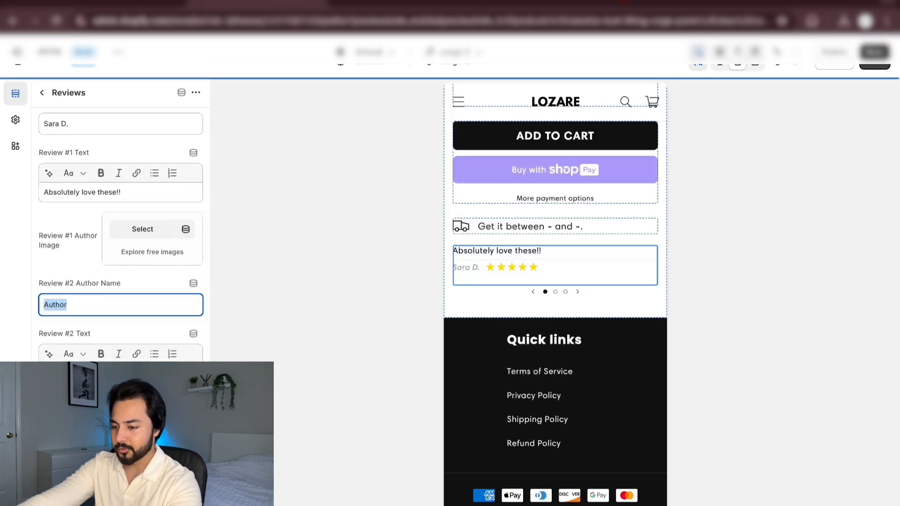
key(BackSpace)
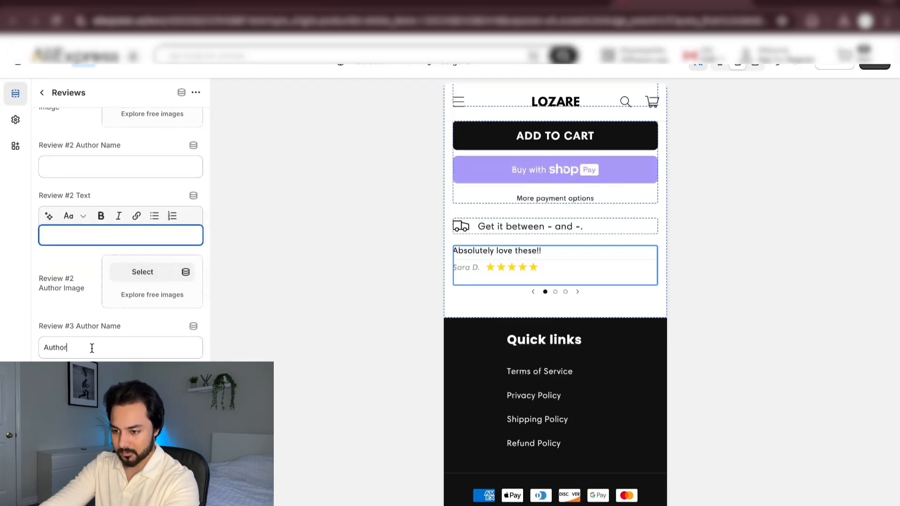
drag(91, 347, 28, 347)
key(BackSpace)
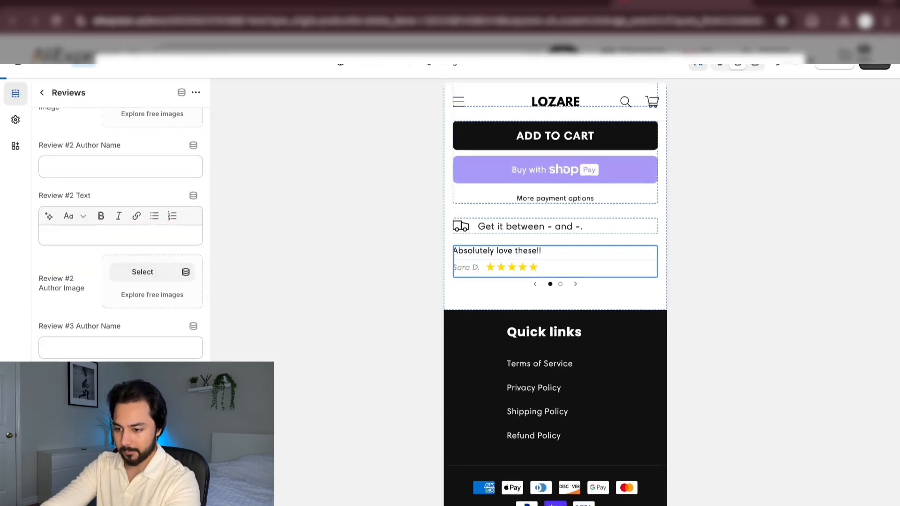
scroll(98, 309, down, 1)
scroll(97, 309, down, 1)
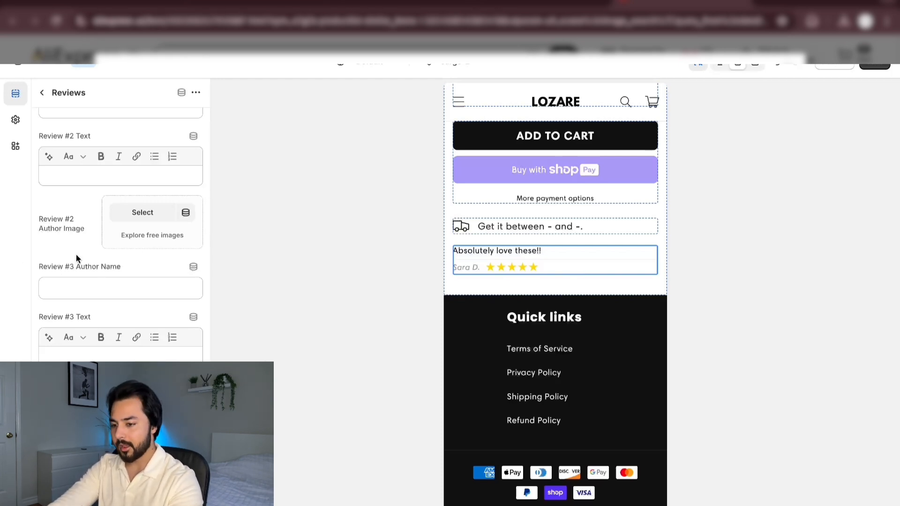
scroll(76, 254, up, 6)
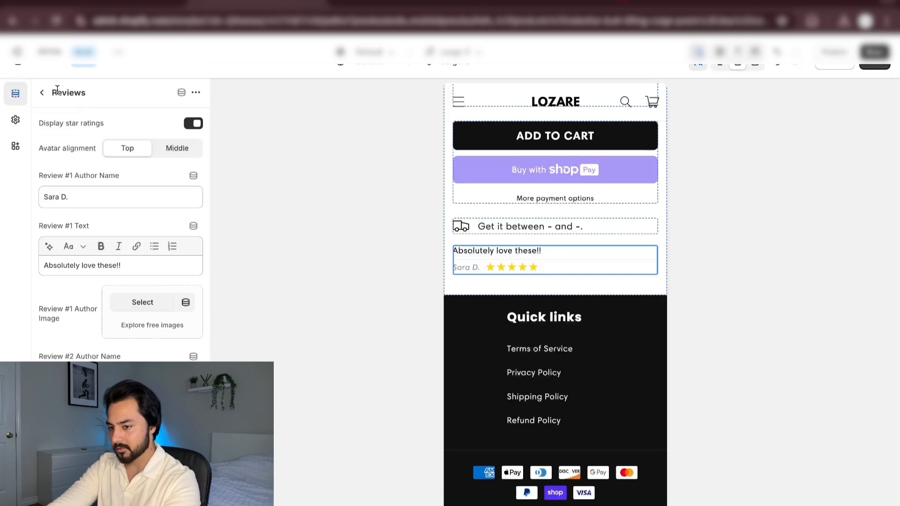
click(42, 93)
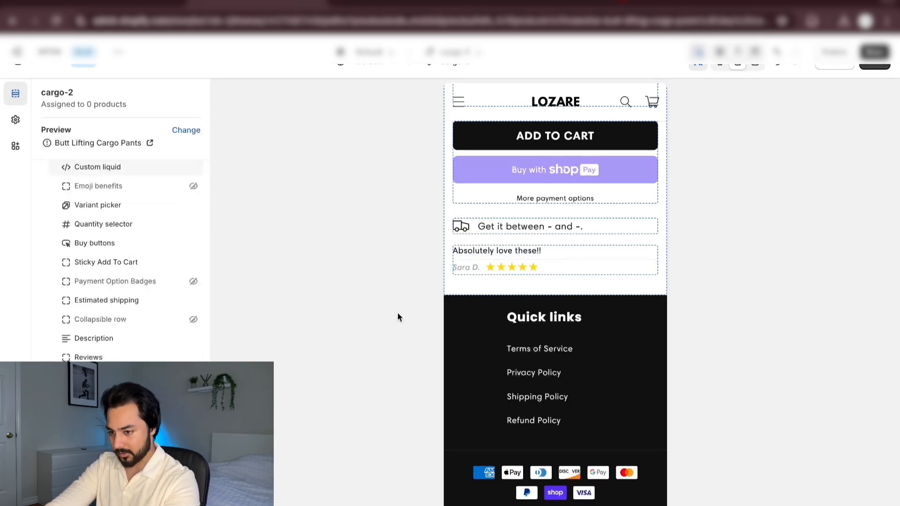
Add an Image with text section below the product information and check its place in the page preview
click(581, 445)
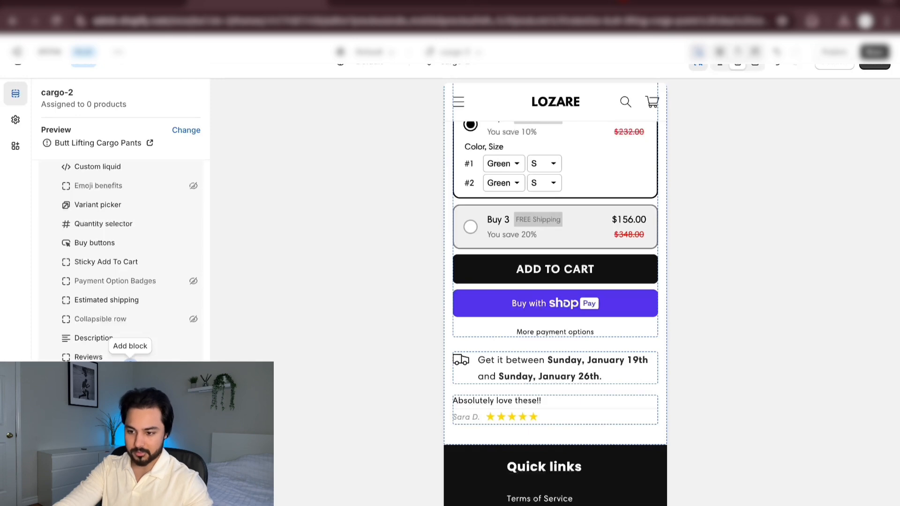
click(122, 384)
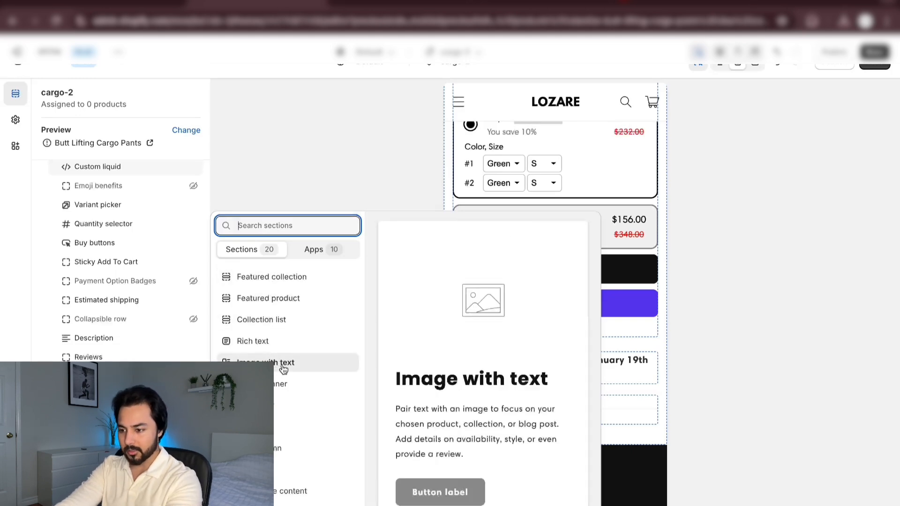
click(282, 365)
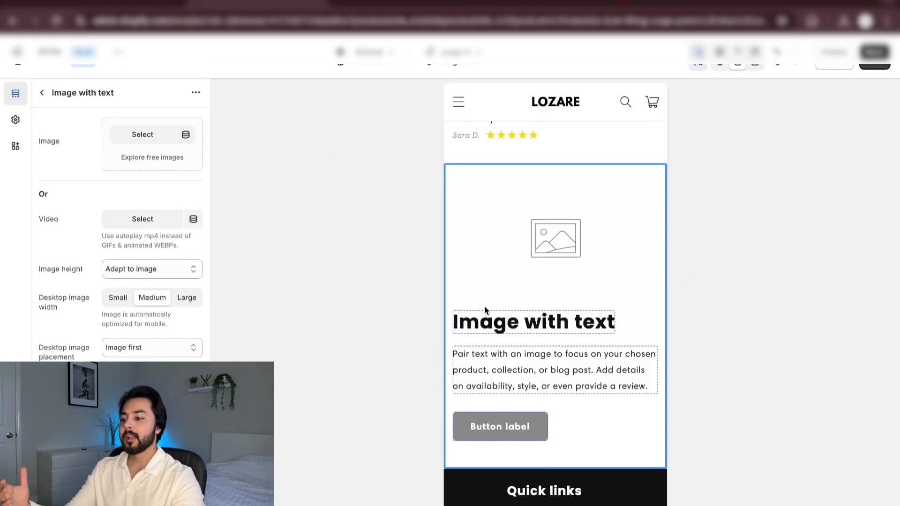
scroll(485, 310, up, 5)
scroll(484, 308, up, 5)
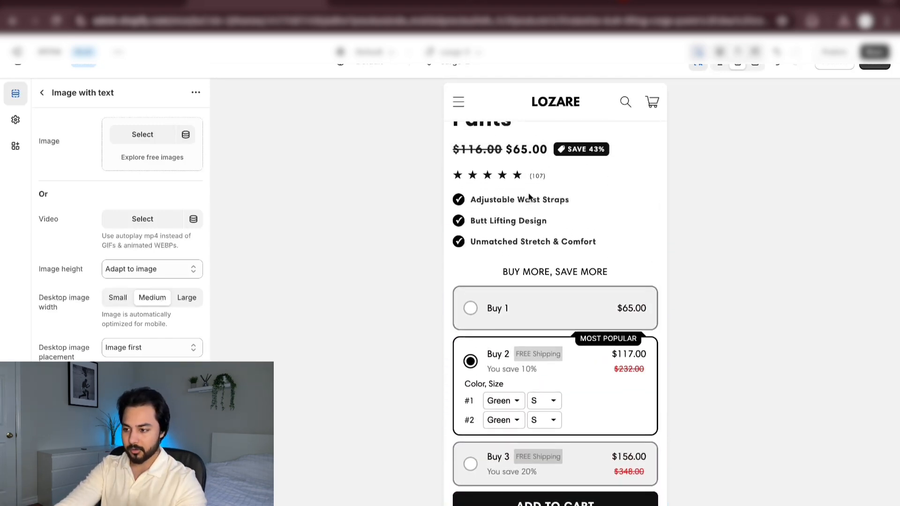
scroll(496, 273, down, 4)
scroll(496, 272, down, 5)
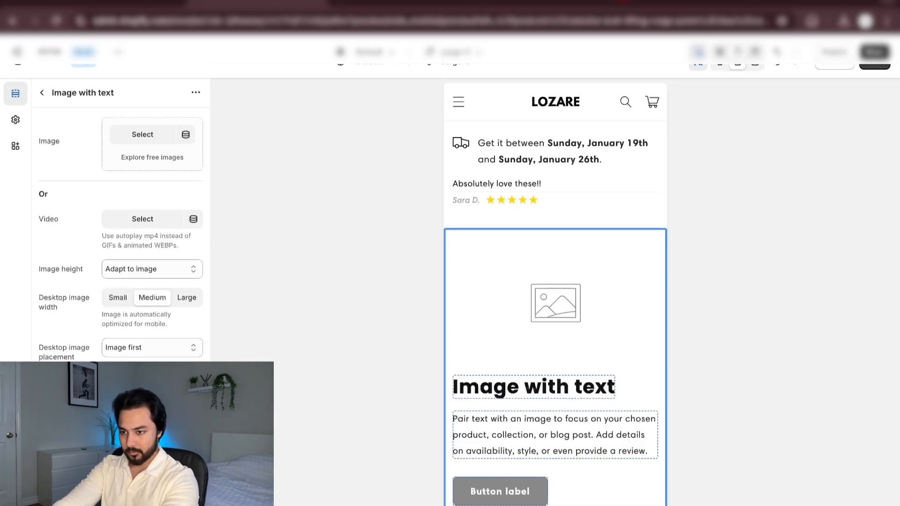
Set the Image with text section's heading to "Adjustable Waist Straps"
click(42, 92)
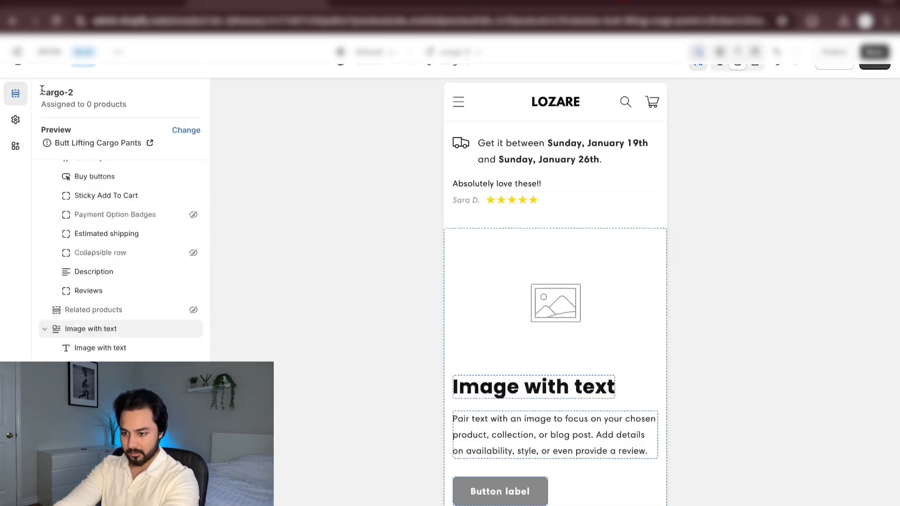
click(104, 349)
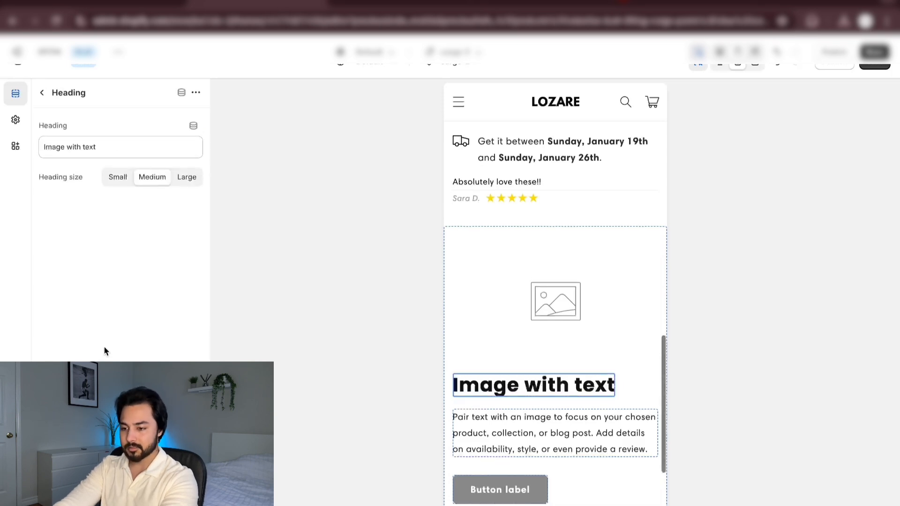
drag(101, 148, 44, 147)
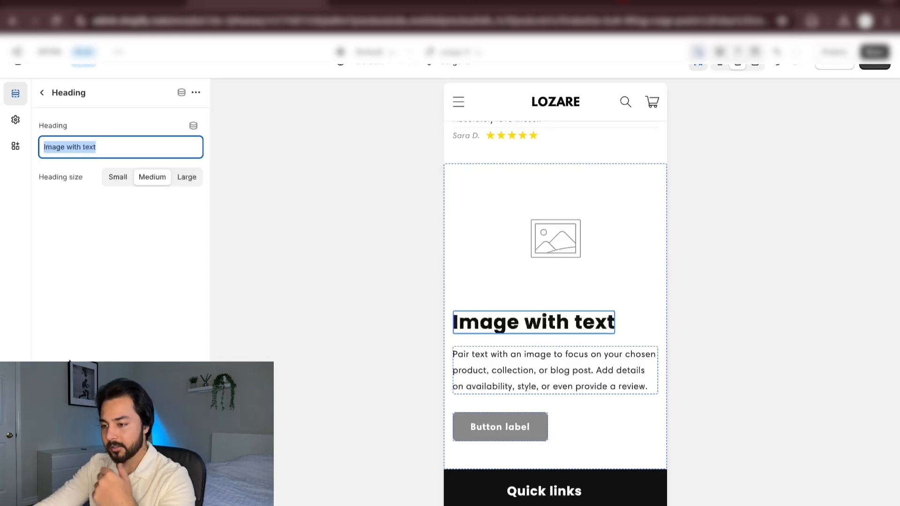
scroll(610, 259, up, 10)
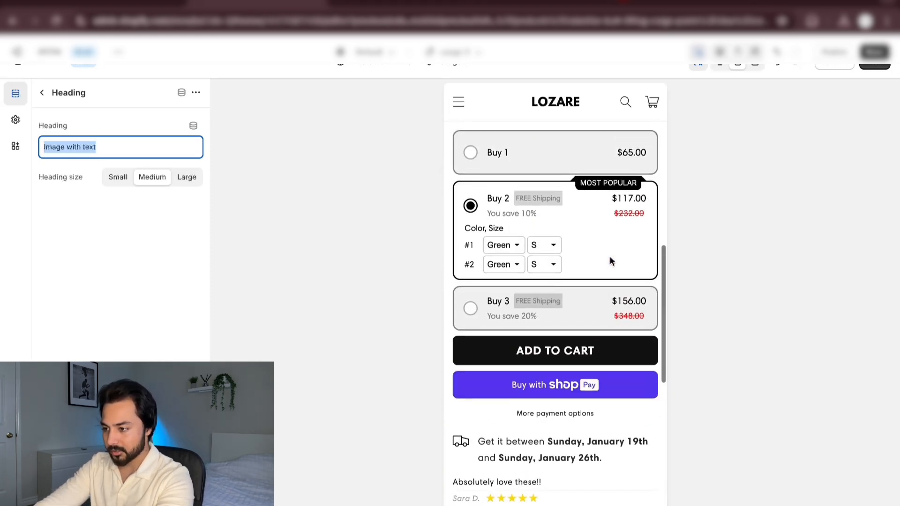
scroll(611, 260, down, 10)
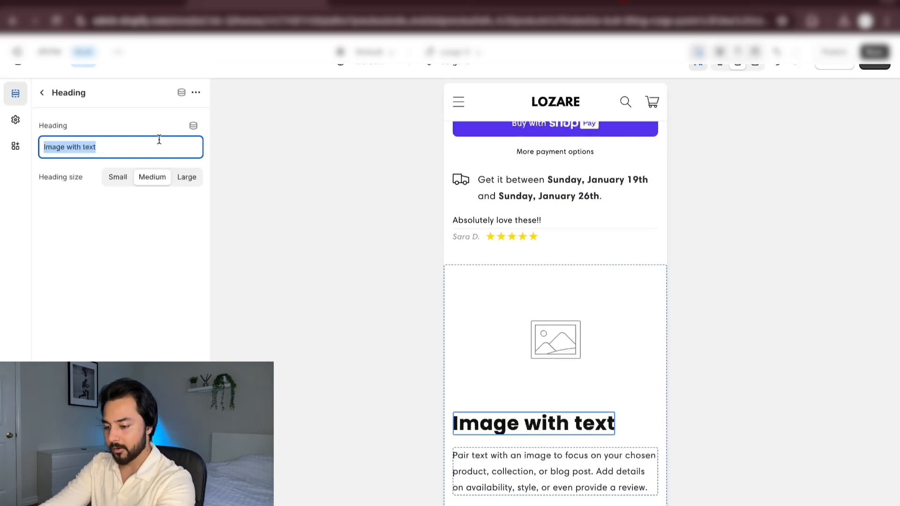
text(Adjustable)
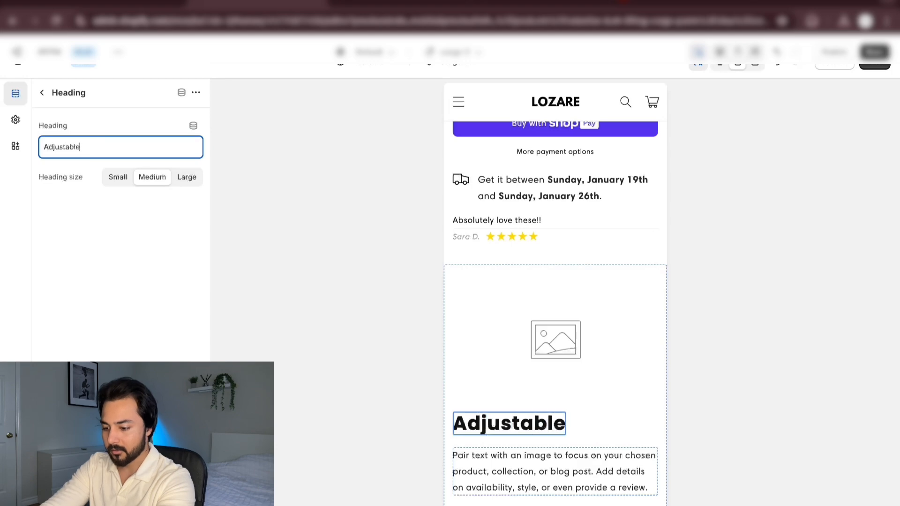
text( Car)
key(BackSpace)
key(BackSpace)
key(BackSpace)
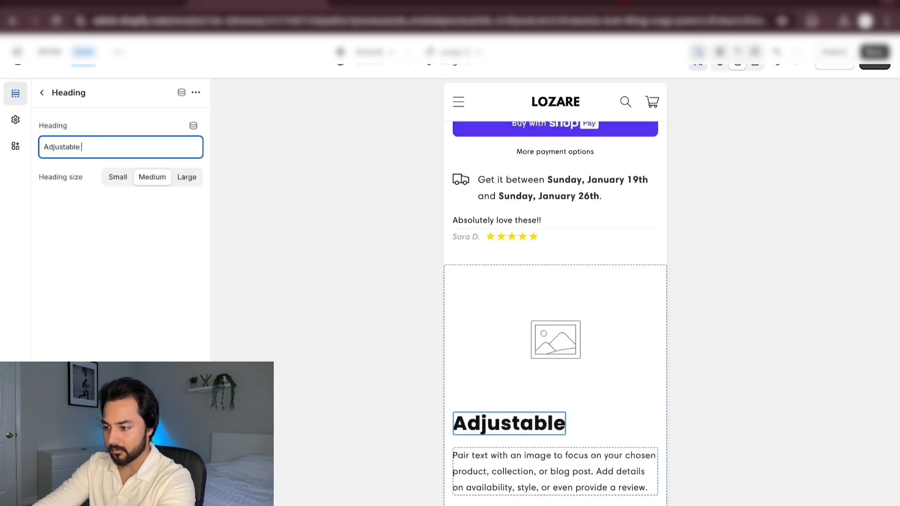
scroll(473, 225, up, 10)
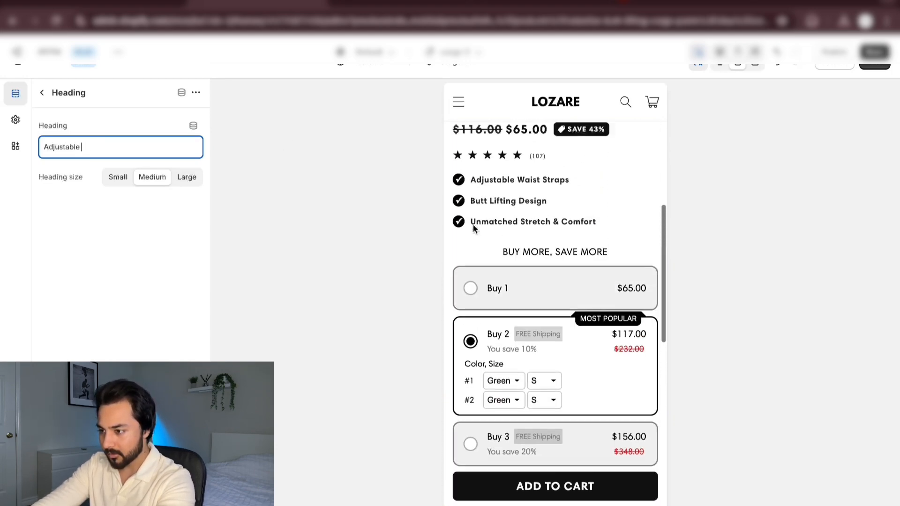
scroll(473, 226, down, 10)
text(Wa)
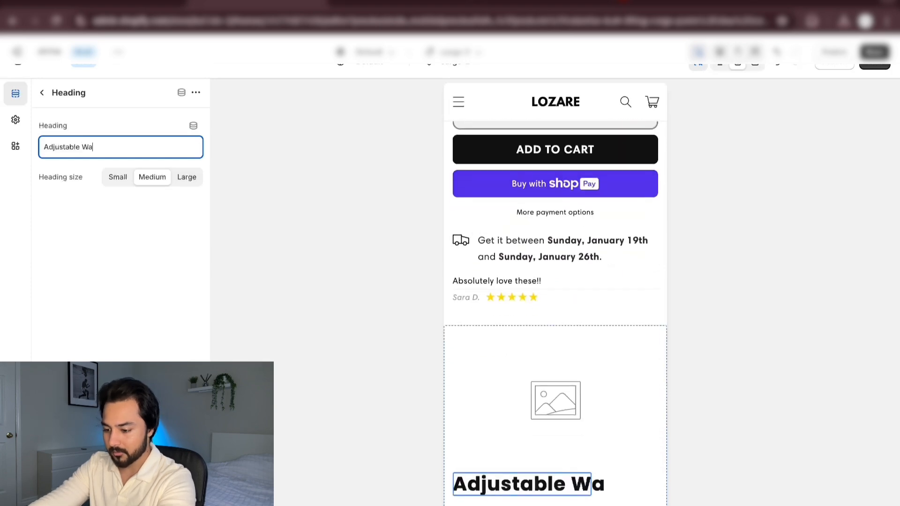
text(ist Straps)
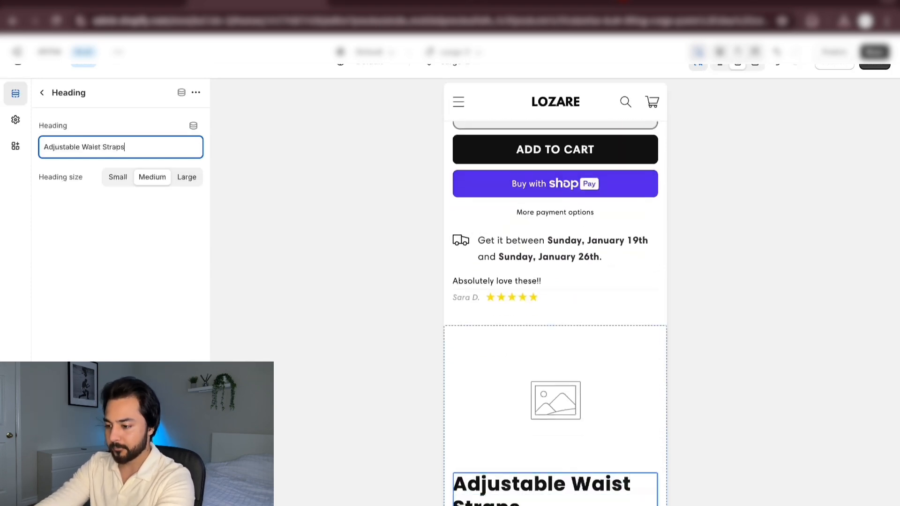
scroll(559, 240, down, 3)
scroll(559, 240, up, 1)
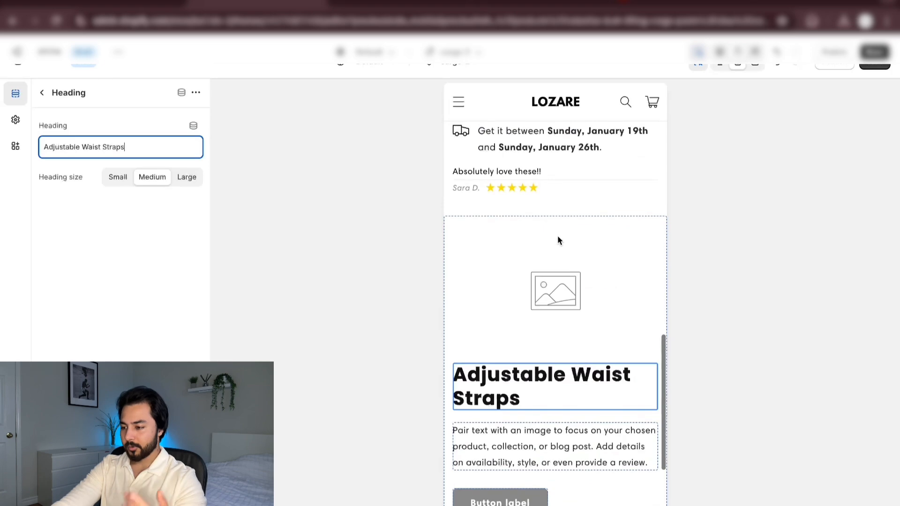
Replace the section's placeholder text with the copy beginning "Enjoy ultimate comfort and confidence with adjustable waist straps"
click(518, 449)
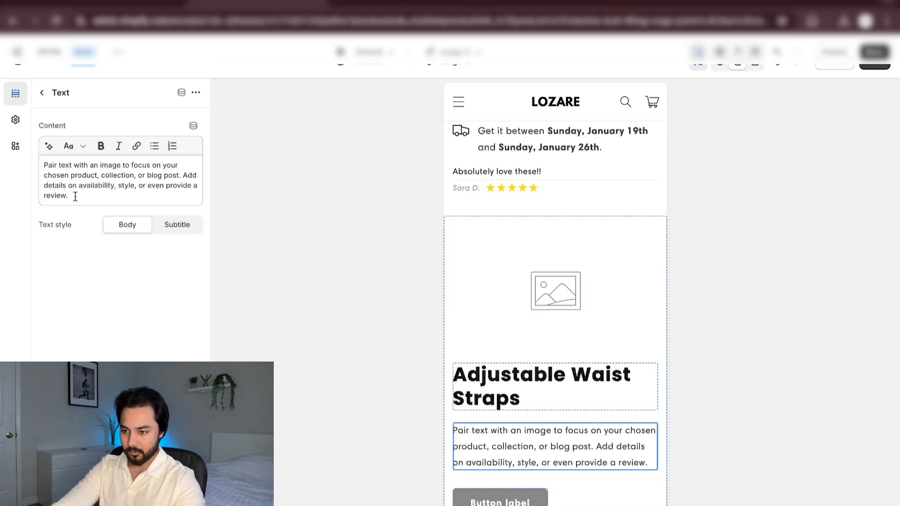
drag(75, 196, 43, 168)
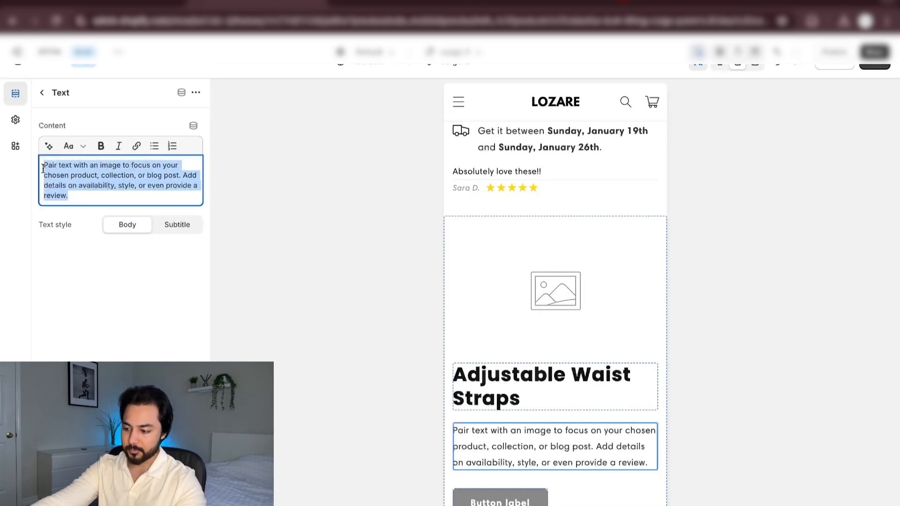
key(BackSpace)
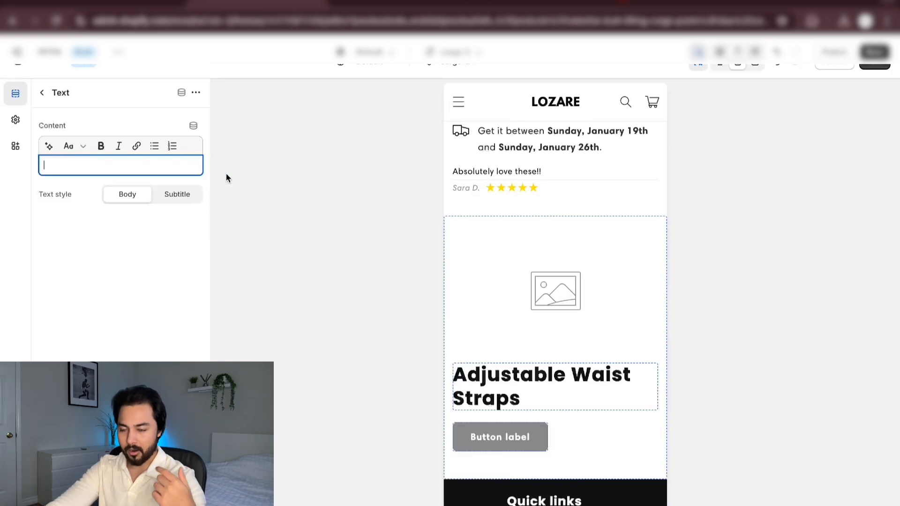
text(Enjoy ultimate comfort and confidence with adjustable waist straps that let you customize the fit to perfection, ensuring you feel fabulous all day long!)
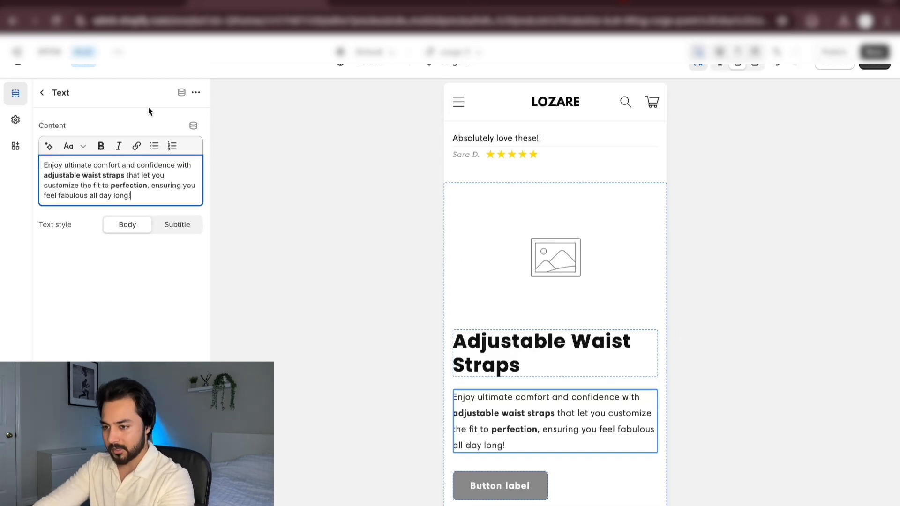
Remove the section's button and set its image to the "download1-ez... crop.webp" animation of the model wearing the cargo pants
click(41, 93)
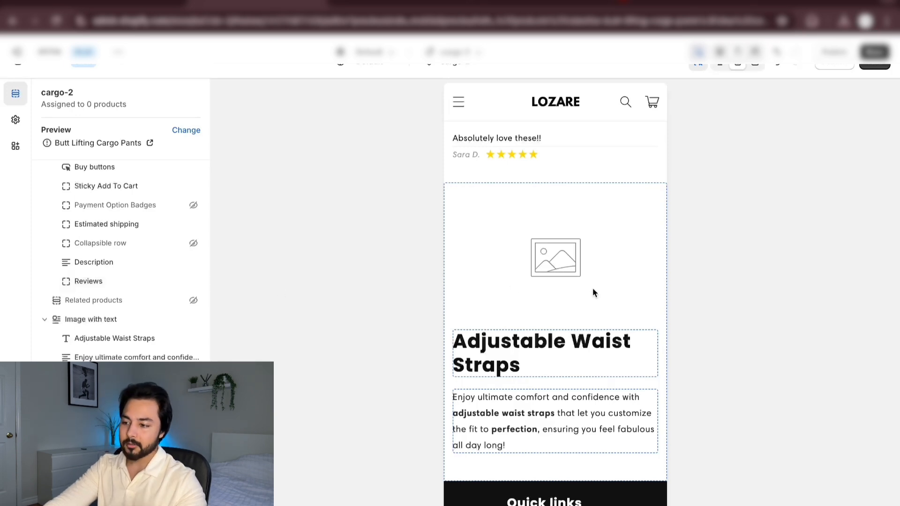
click(103, 318)
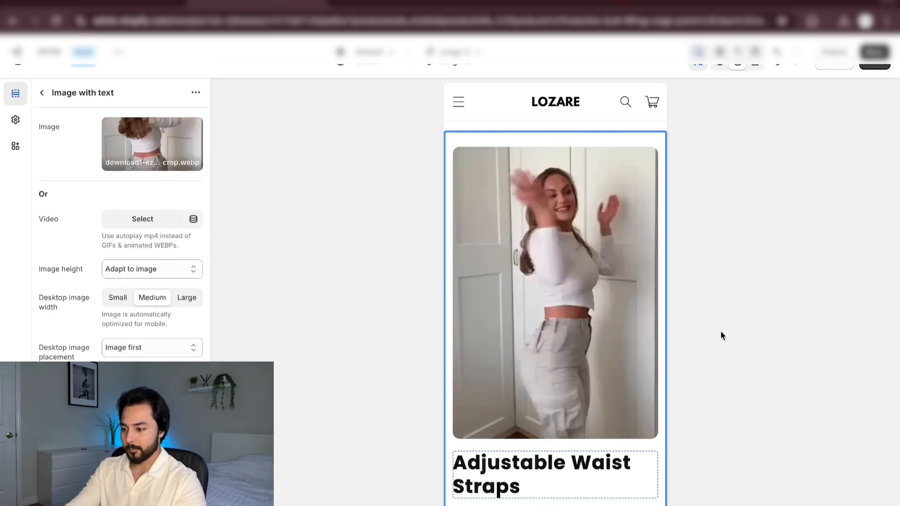
scroll(640, 336, down, 3)
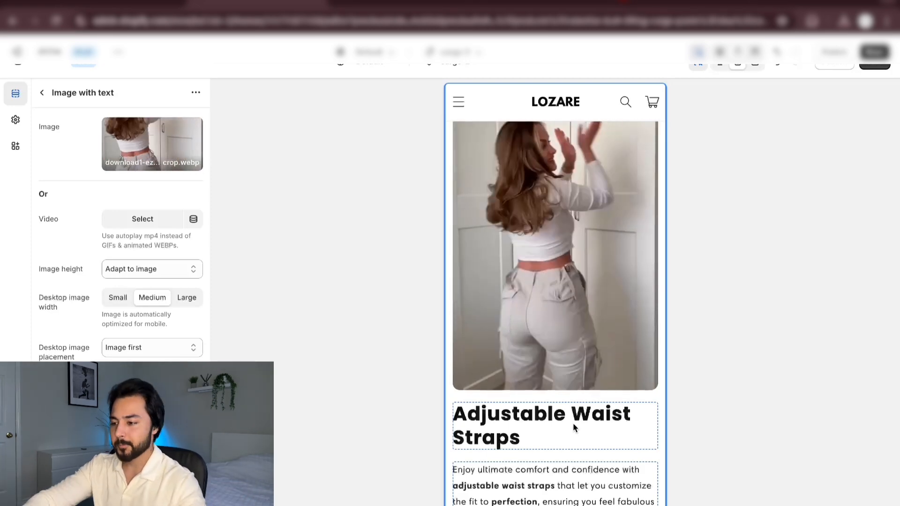
Duplicate the "Adjustable Waist Straps" Image with text section after checking it against the benefits list in the page preview
scroll(573, 424, down, 2)
scroll(573, 423, up, 1)
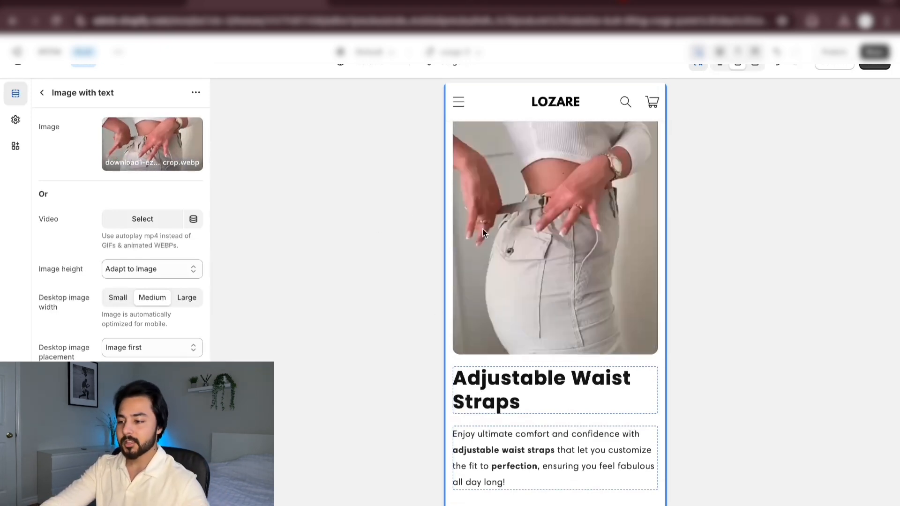
scroll(482, 229, up, 5)
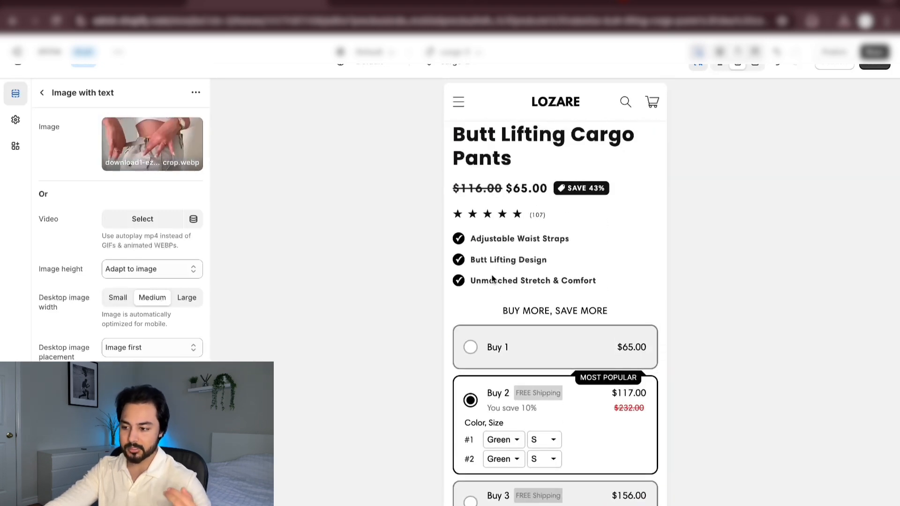
scroll(497, 277, down, 10)
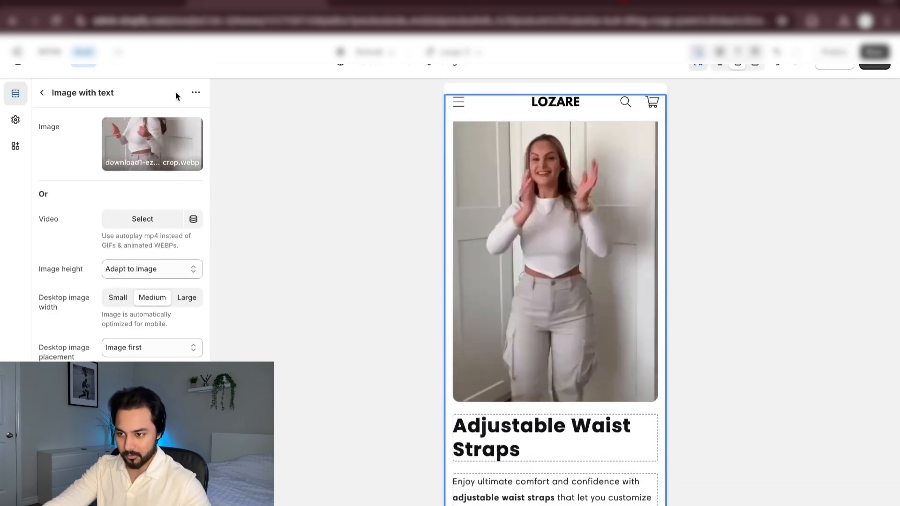
click(196, 93)
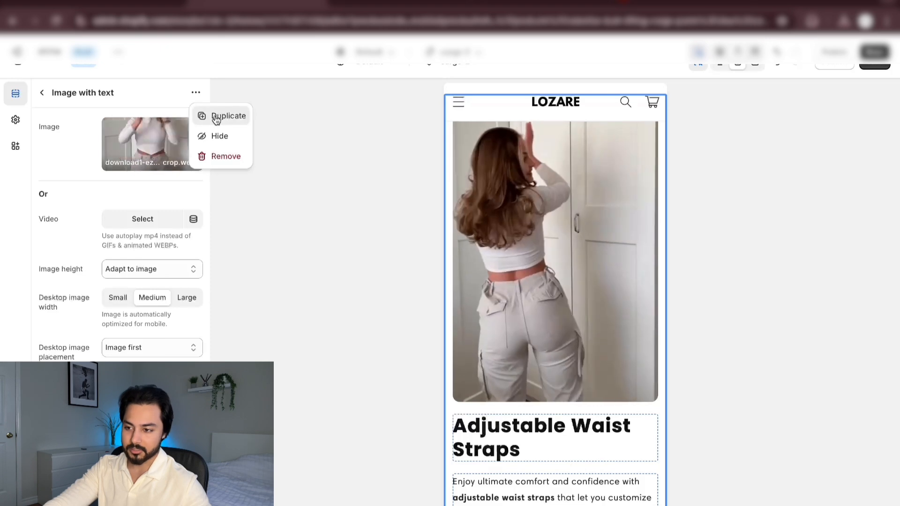
click(221, 117)
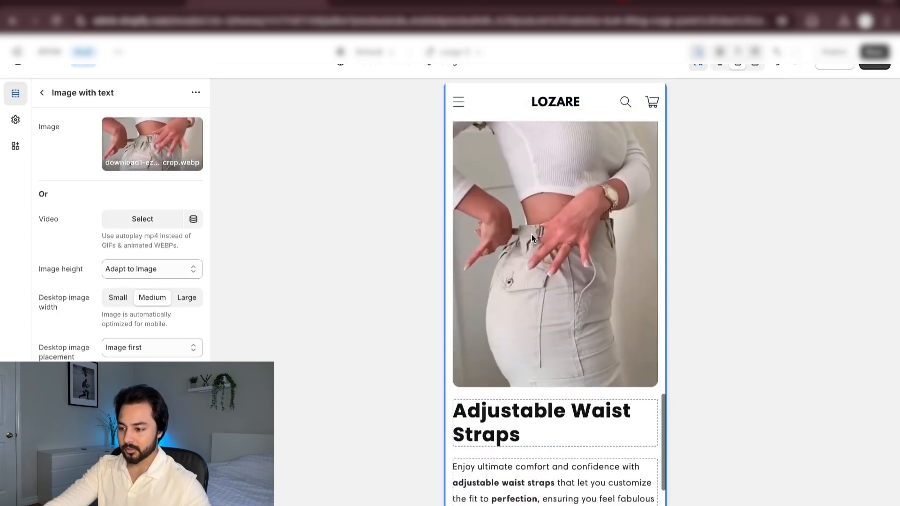
Set the duplicated Image with text section's heading to "Butt Lifting Design"
click(511, 434)
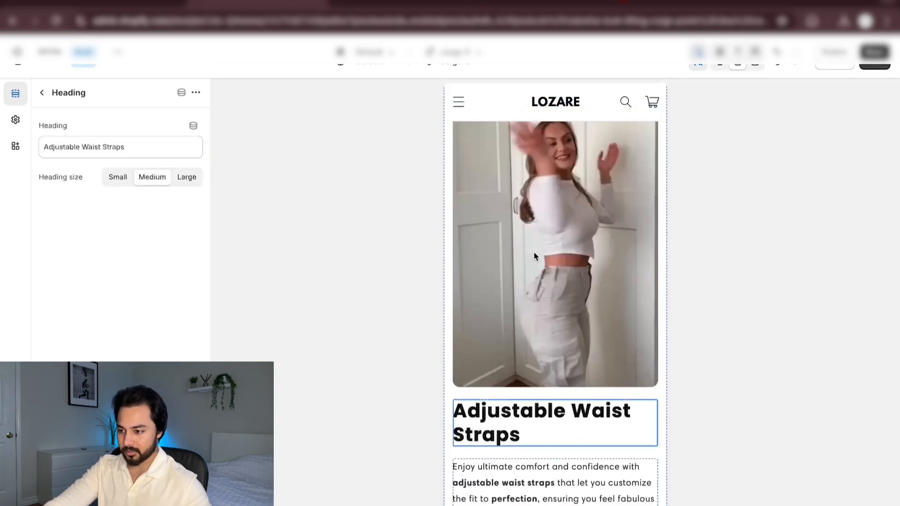
scroll(533, 251, up, 10)
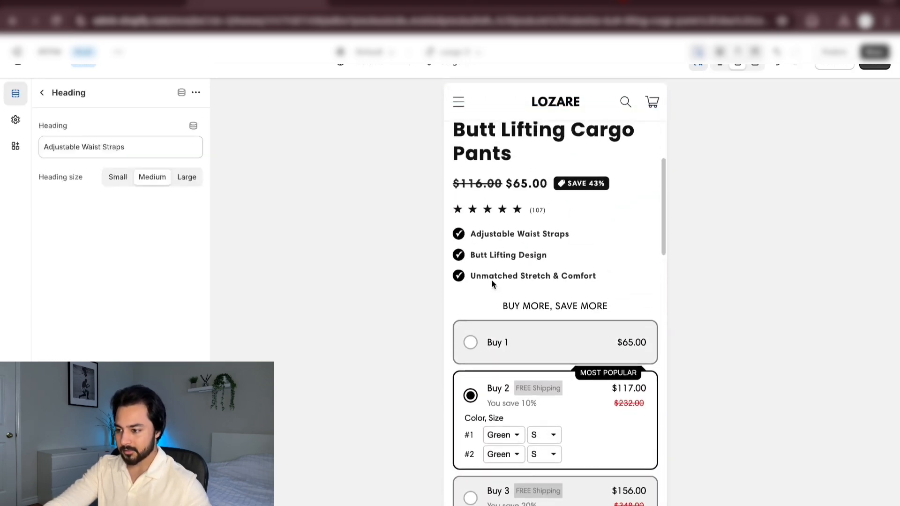
scroll(509, 291, down, 10)
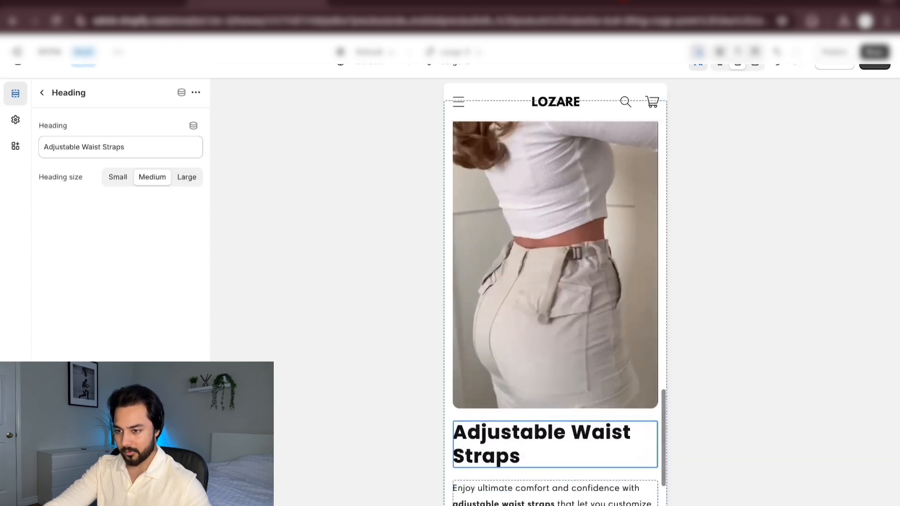
triple_click(136, 146)
text(Bu)
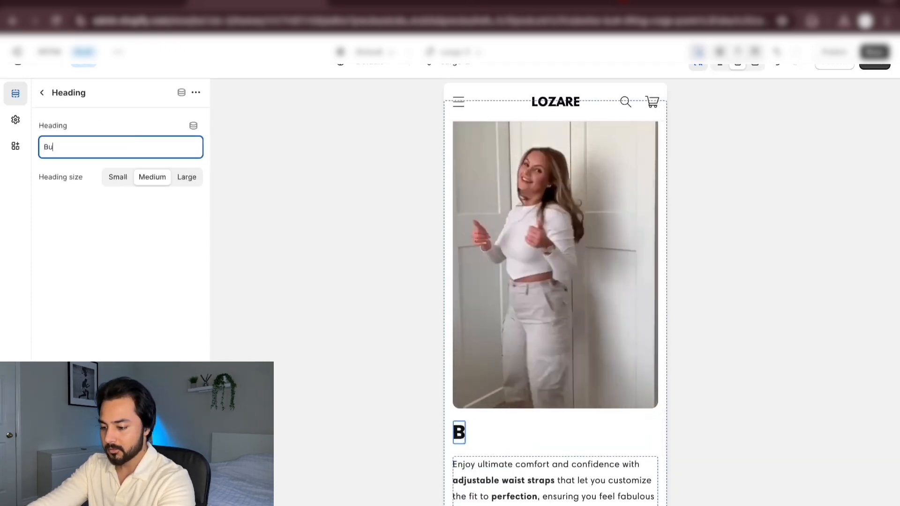
text(tt Lifting )
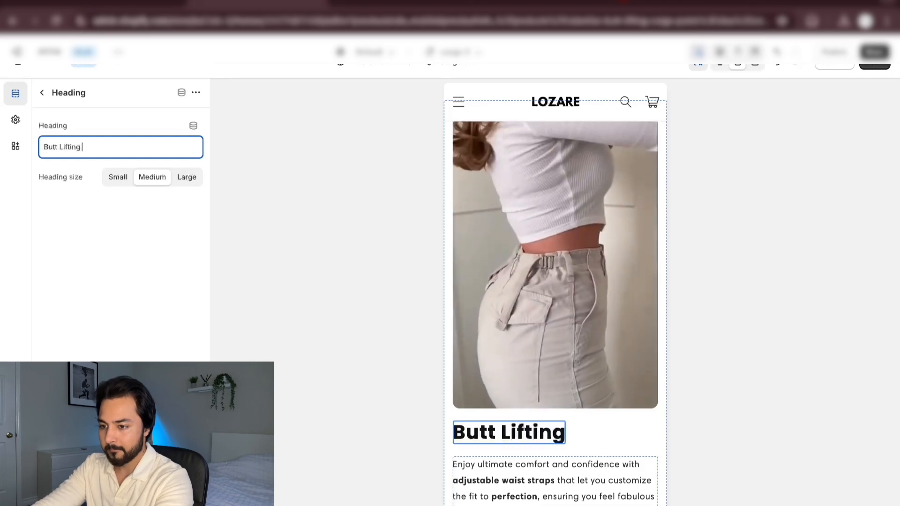
text(Design)
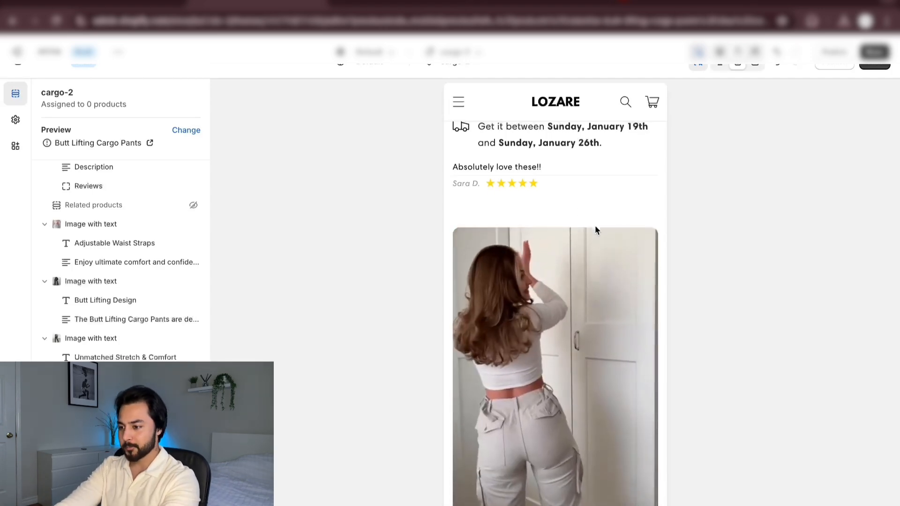
Review the image, heading and copy of the Adjustable Waist Straps, Butt Lifting Design and Unmatched Stretch & Comfort sections in the page preview
scroll(596, 232, down, 5)
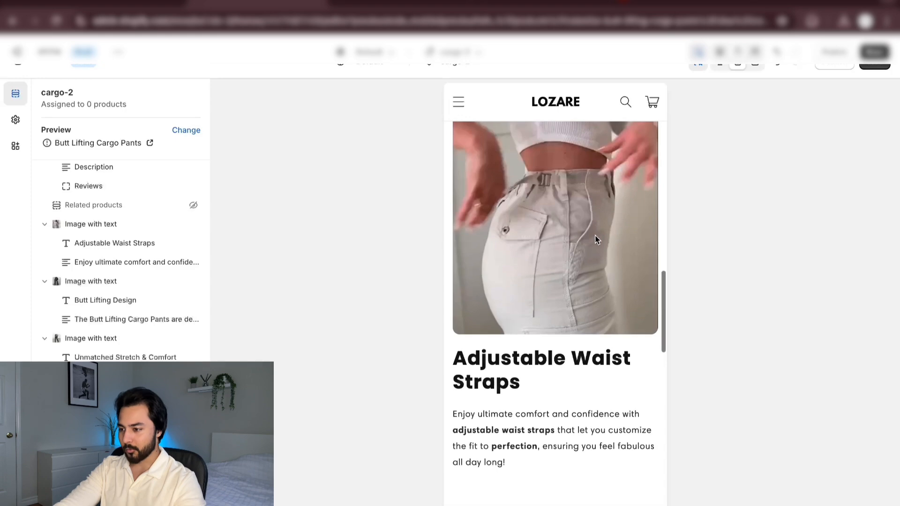
scroll(596, 239, down, 7)
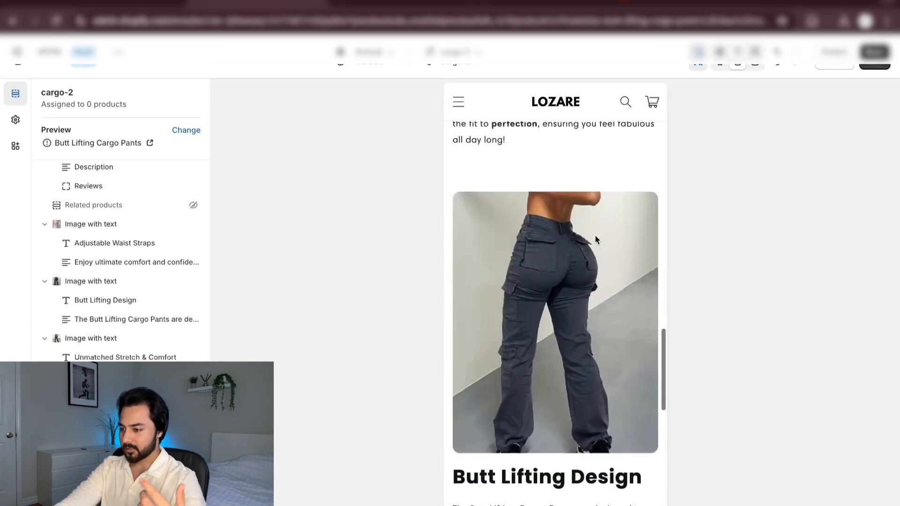
scroll(595, 236, down, 3)
scroll(595, 237, down, 2)
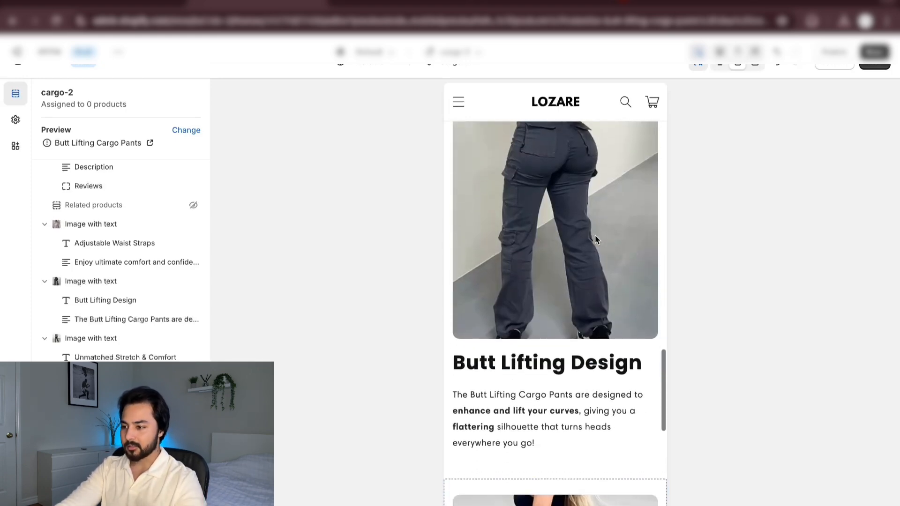
scroll(603, 284, down, 3)
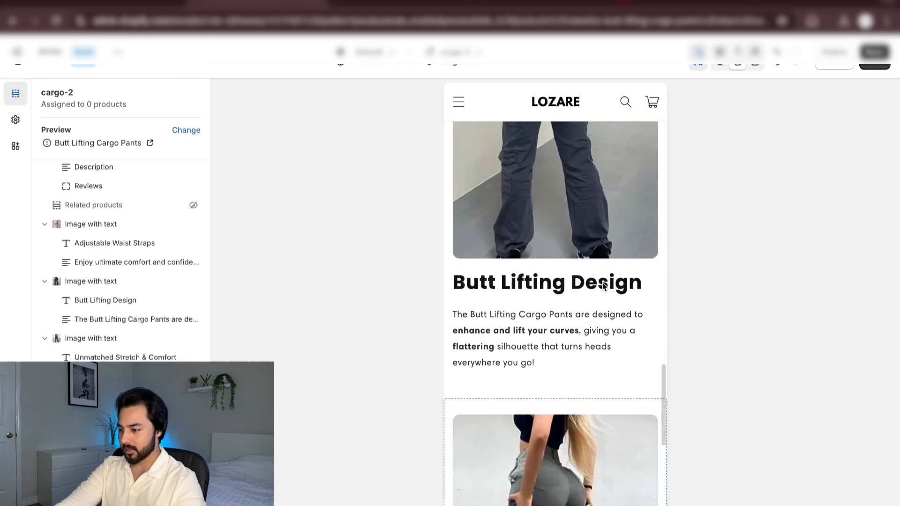
scroll(603, 284, down, 10)
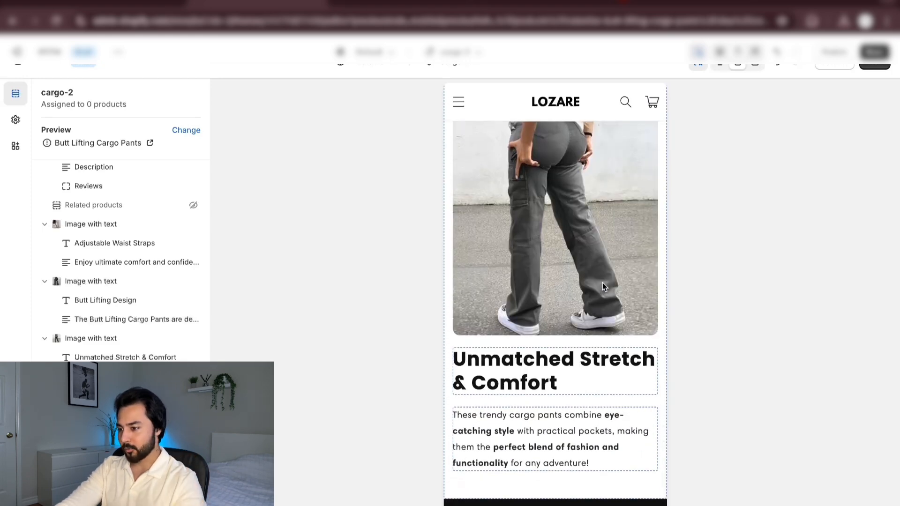
scroll(603, 285, up, 8)
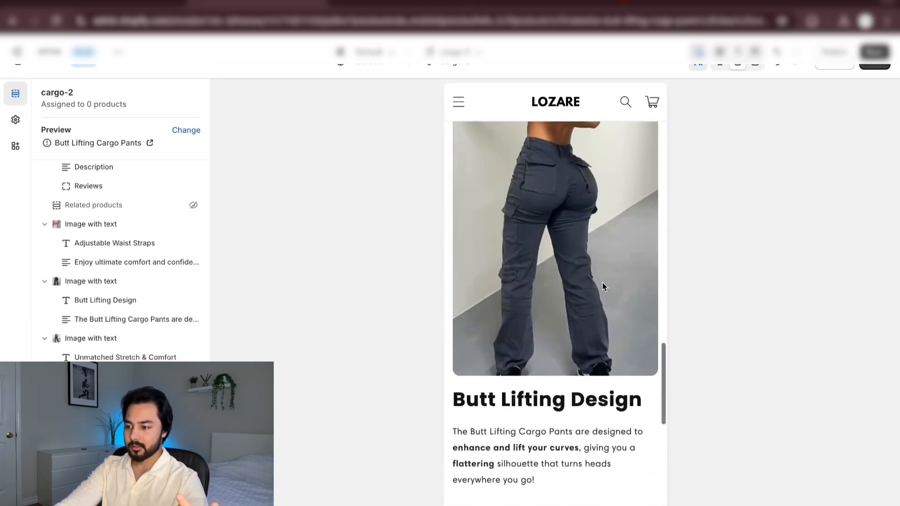
scroll(603, 286, up, 8)
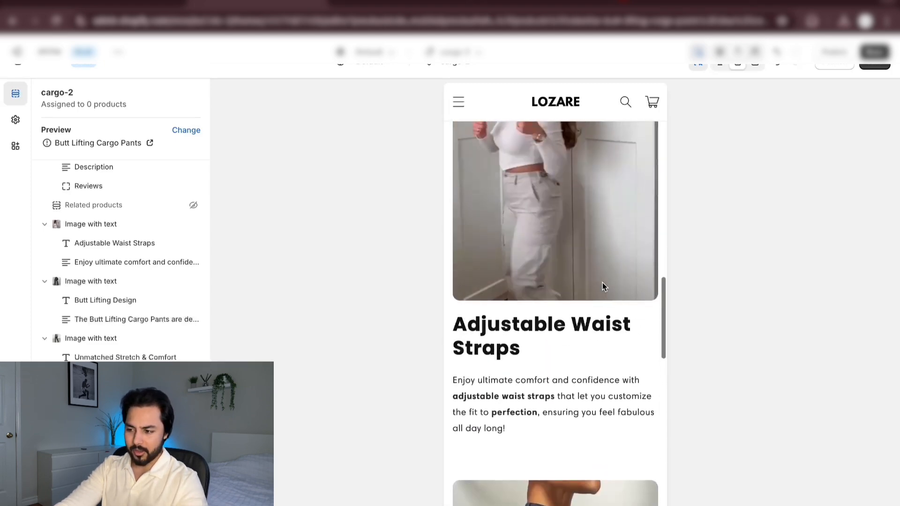
scroll(602, 286, up, 5)
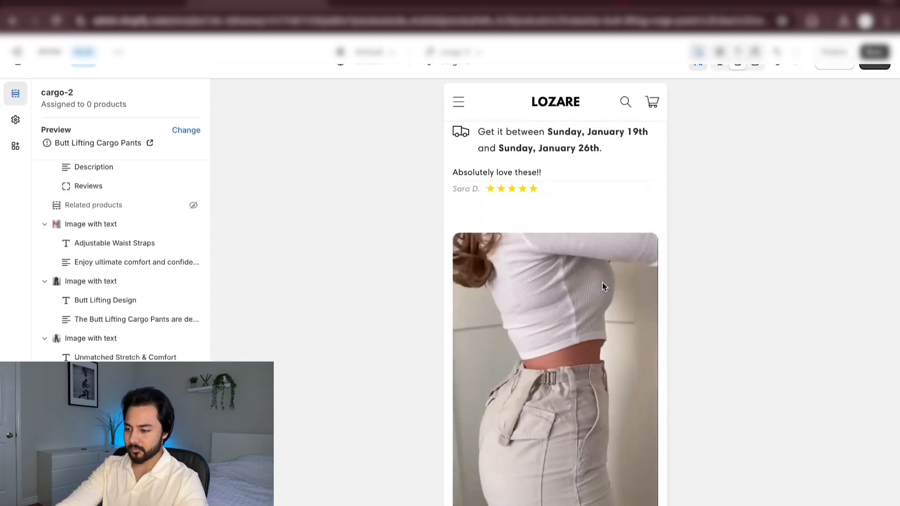
scroll(602, 286, down, 4)
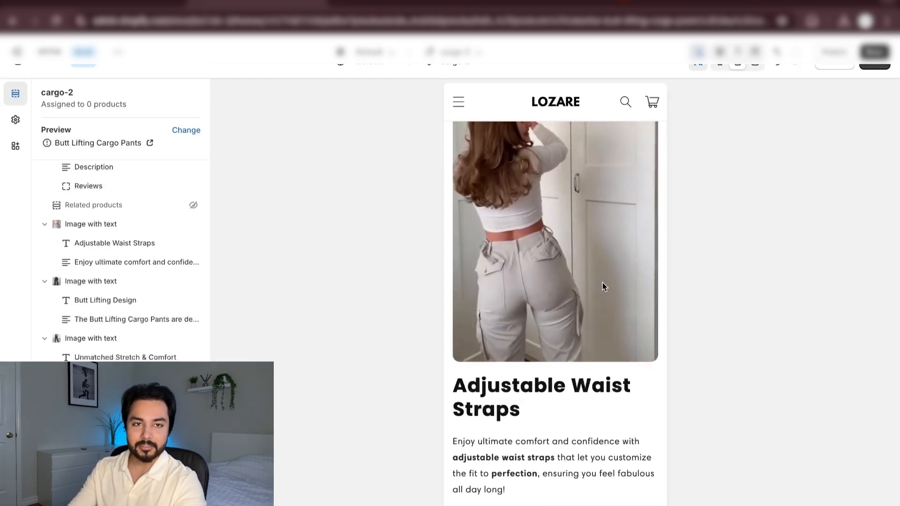
scroll(603, 284, down, 10)
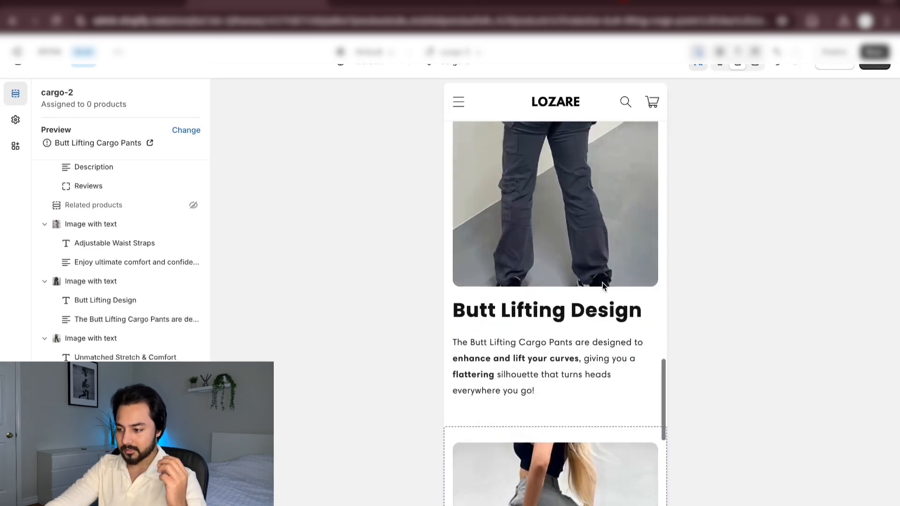
scroll(603, 284, down, 2)
scroll(603, 283, up, 4)
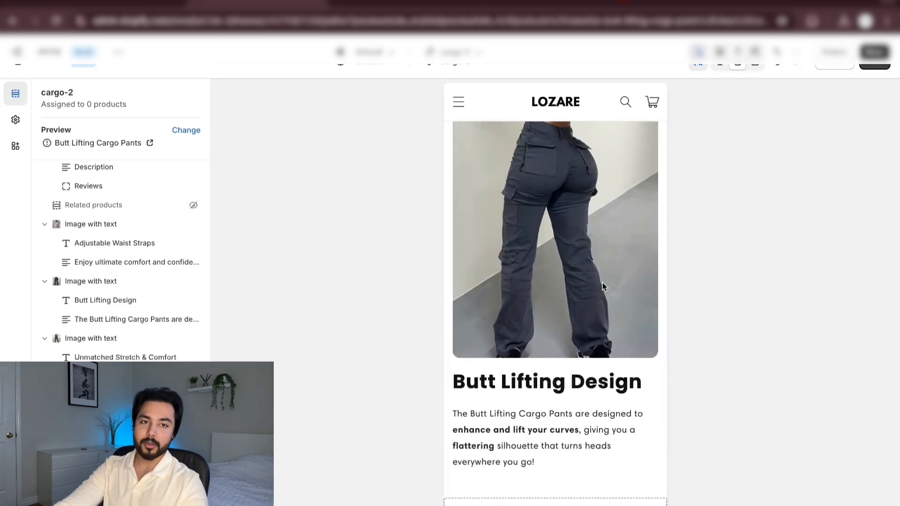
scroll(603, 286, up, 5)
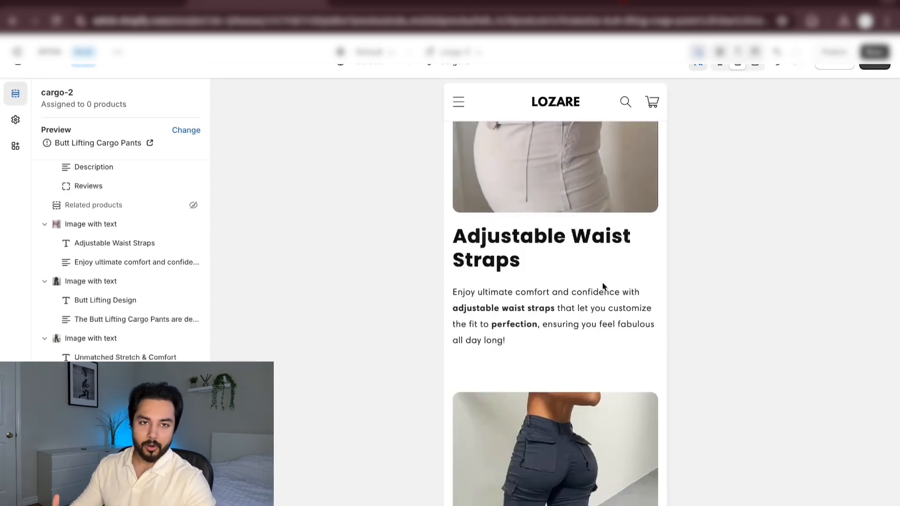
scroll(603, 286, down, 4)
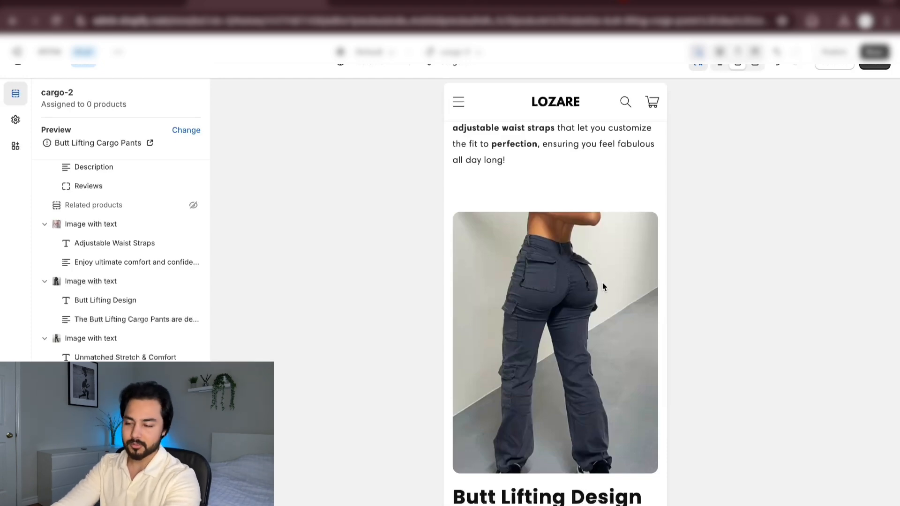
scroll(603, 286, down, 2)
scroll(602, 286, up, 8)
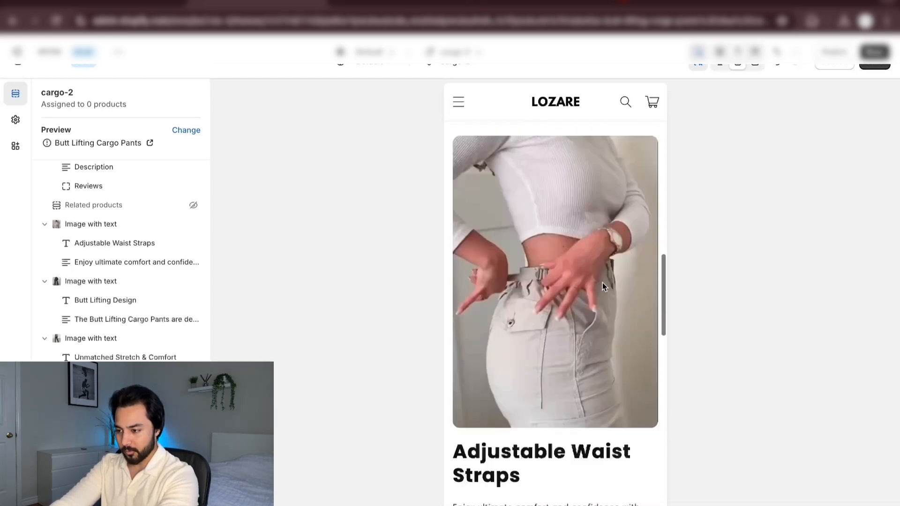
scroll(603, 286, down, 15)
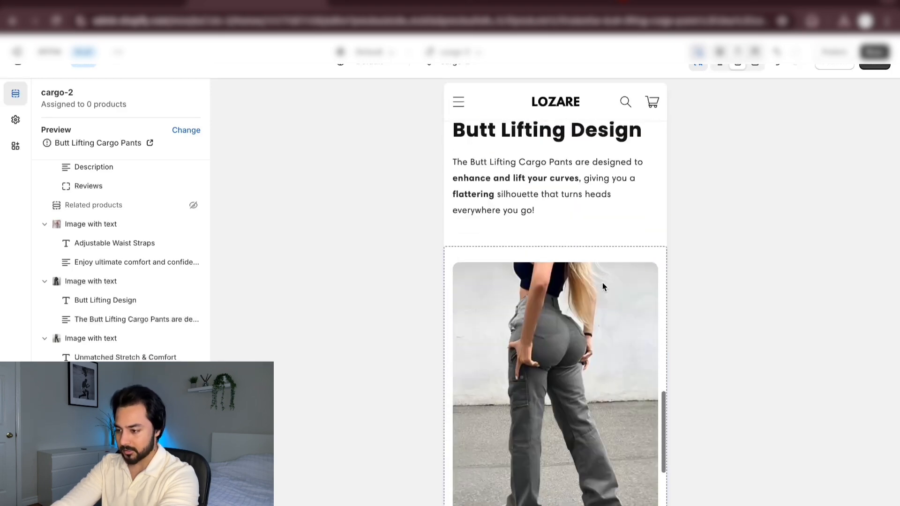
scroll(602, 287, down, 5)
scroll(602, 287, up, 12)
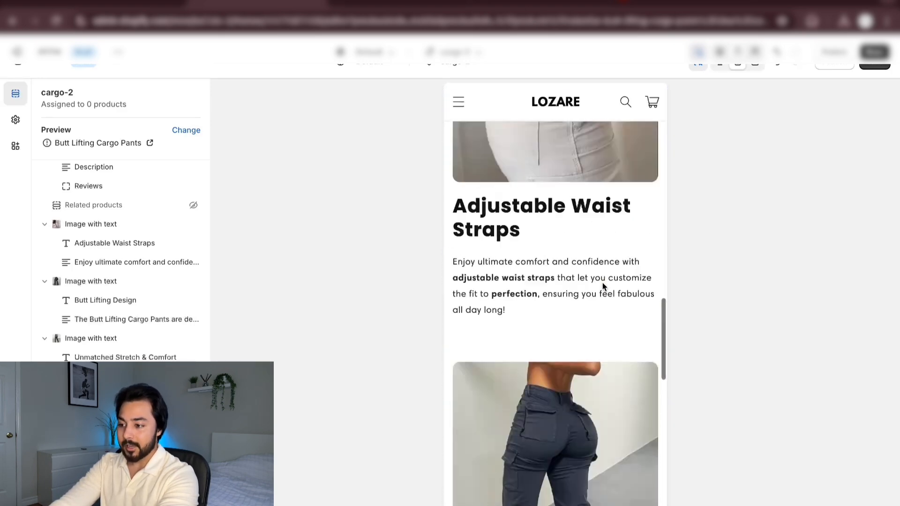
scroll(603, 286, up, 10)
scroll(603, 286, down, 14)
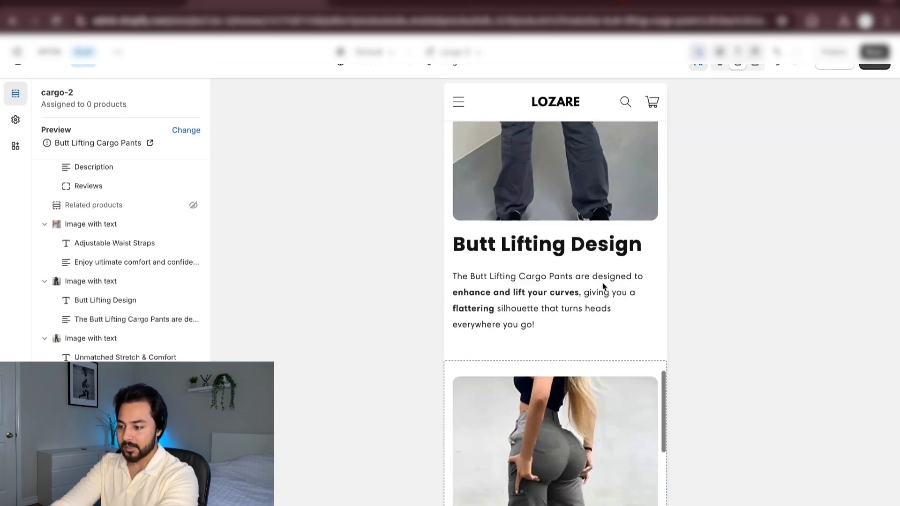
scroll(602, 286, down, 6)
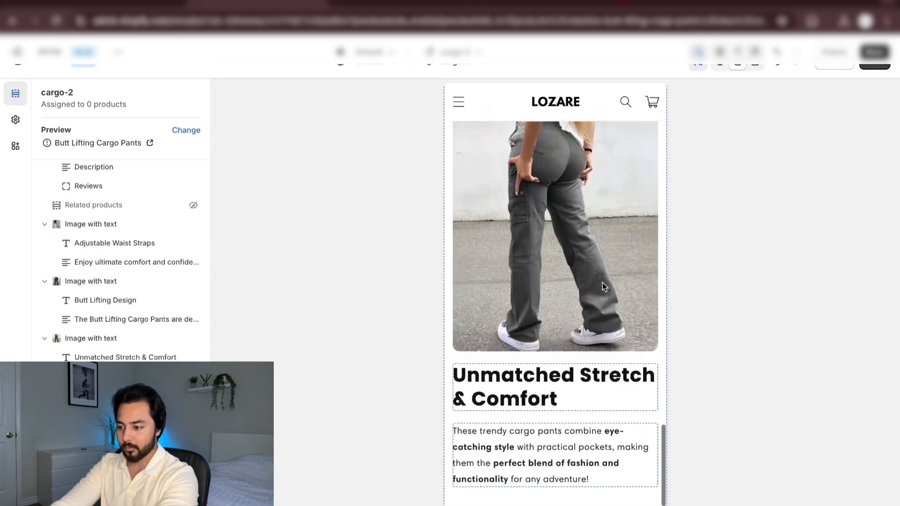
scroll(602, 287, down, 1)
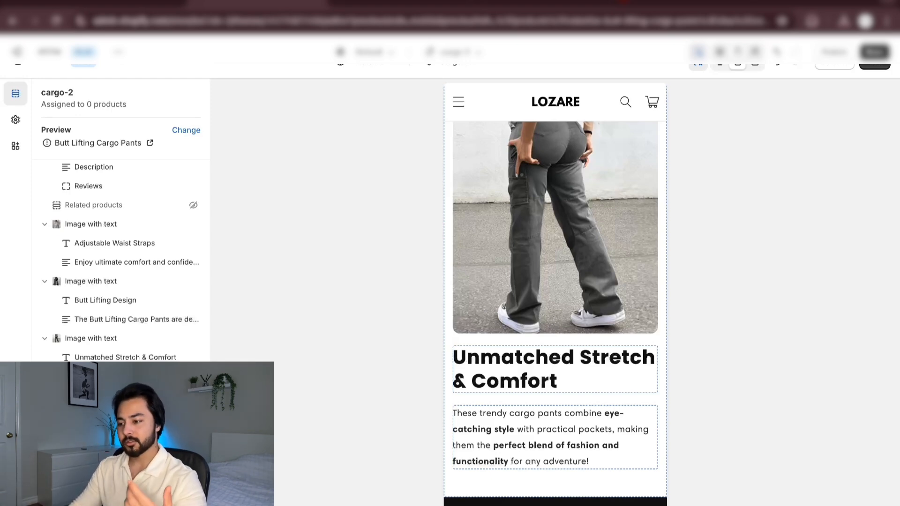
Look over the template's block list and the previewed page from the purchase buttons and customer review to the Adjustable Waist Straps section
scroll(125, 234, up, 8)
scroll(125, 235, down, 4)
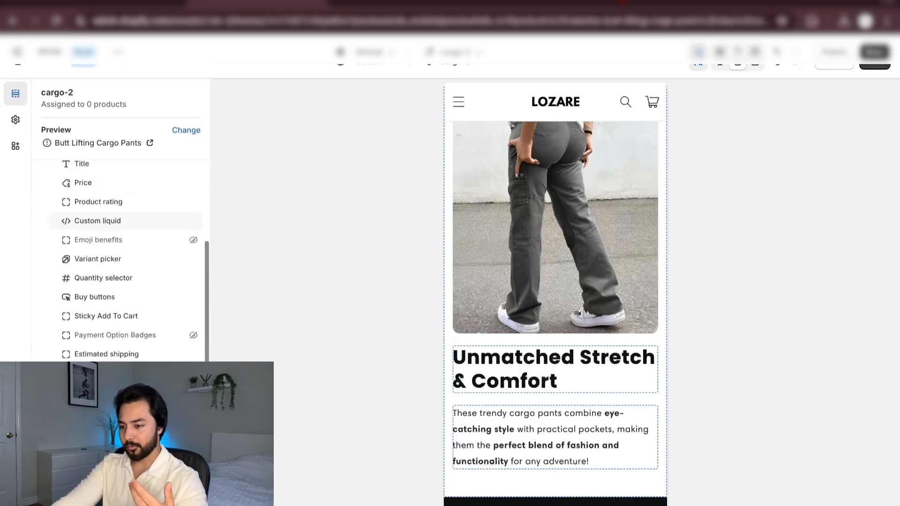
scroll(125, 234, up, 1)
scroll(196, 346, up, 1)
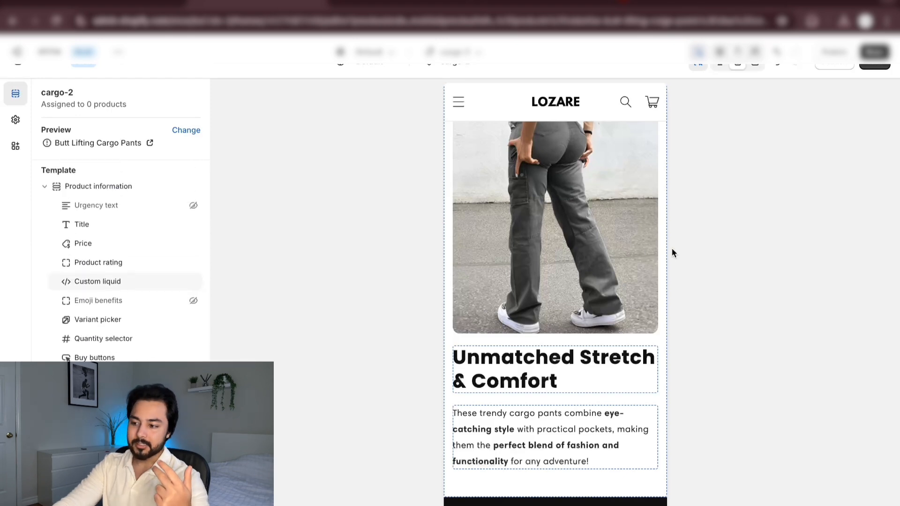
scroll(623, 260, down, 5)
scroll(619, 264, up, 10)
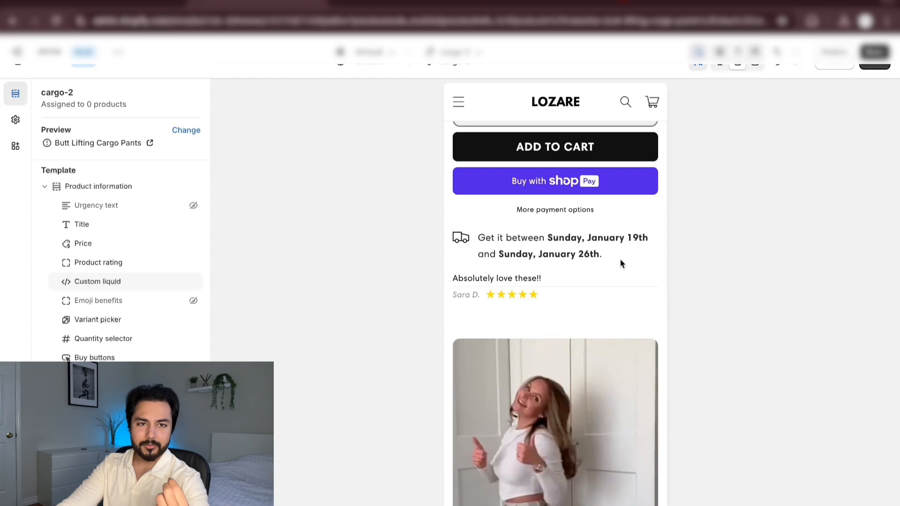
scroll(620, 264, down, 10)
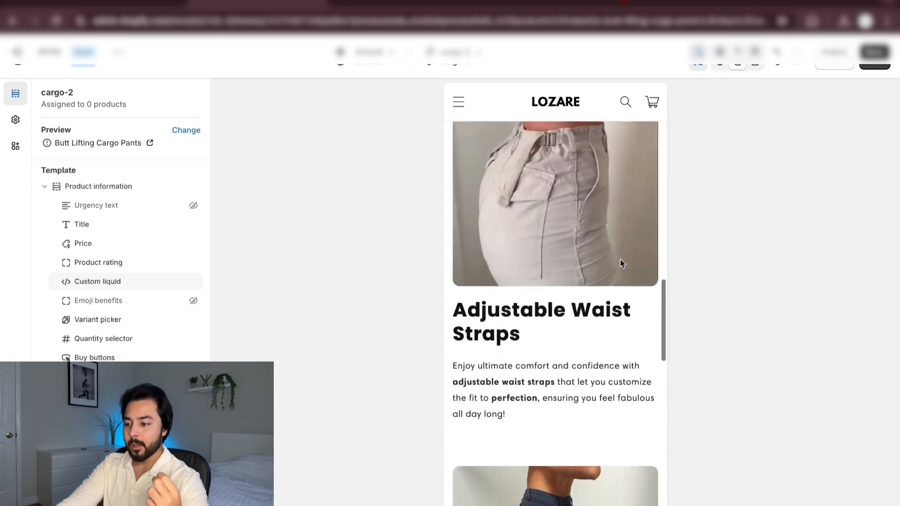
scroll(620, 261, up, 10)
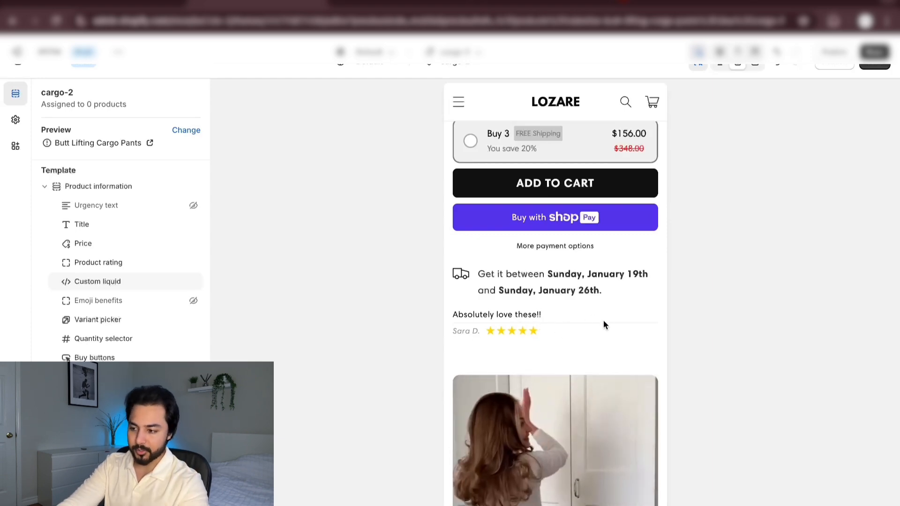
Add the Judge.me Reviews "Review Widget" app section to the template below the Unmatched Stretch & Comfort section
scroll(603, 322, down, 2)
scroll(603, 324, down, 6)
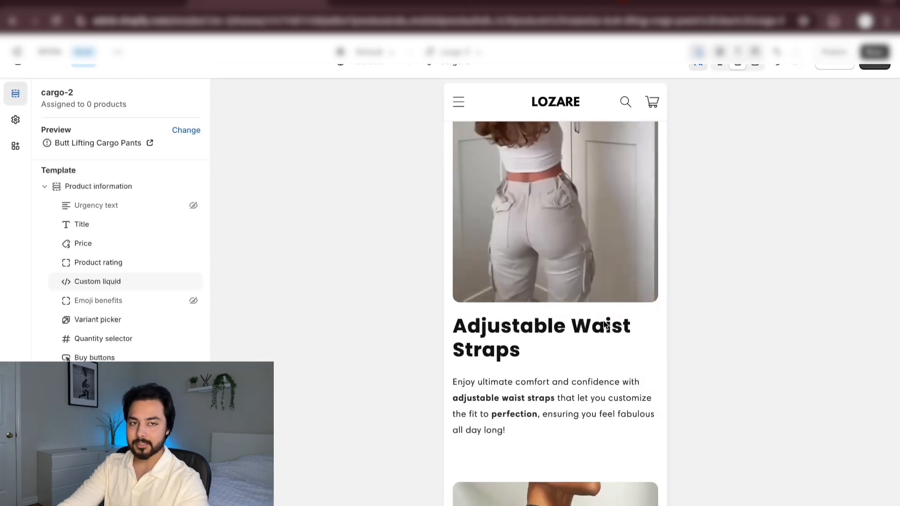
scroll(603, 323, down, 8)
scroll(603, 320, down, 8)
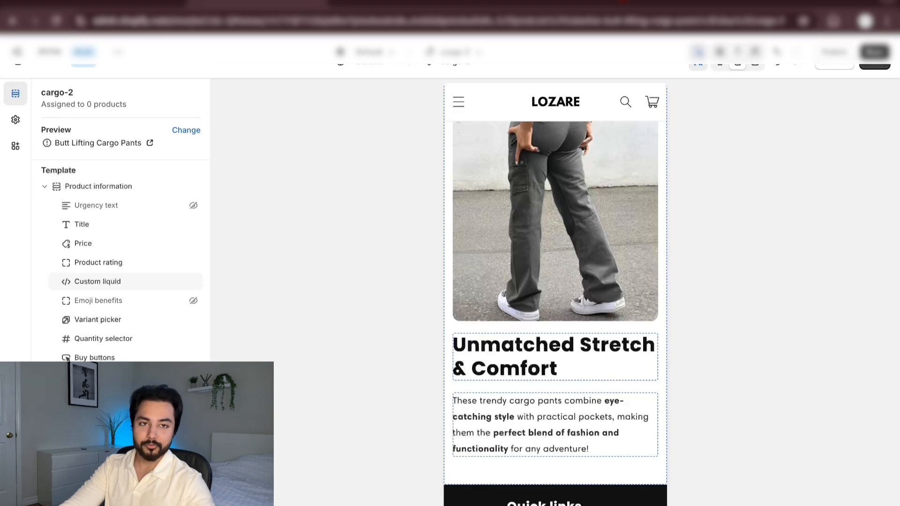
scroll(130, 304, down, 3)
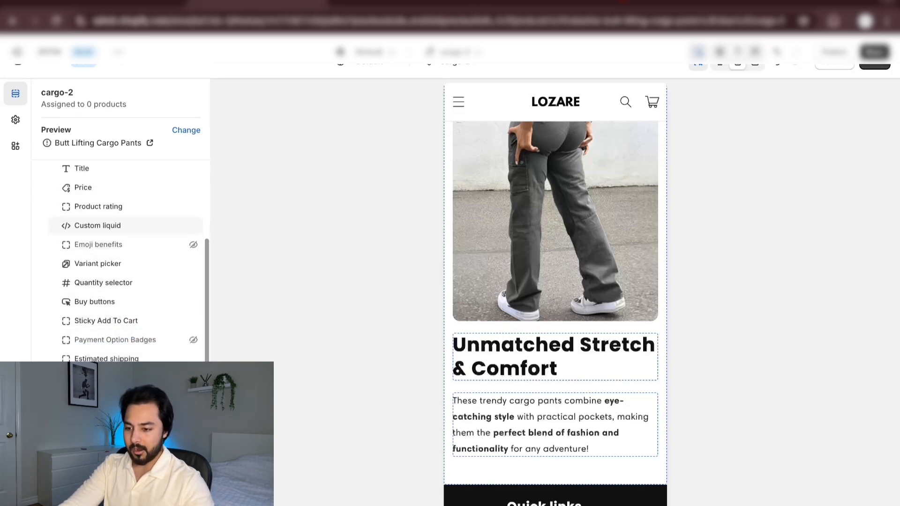
scroll(131, 281, down, 6)
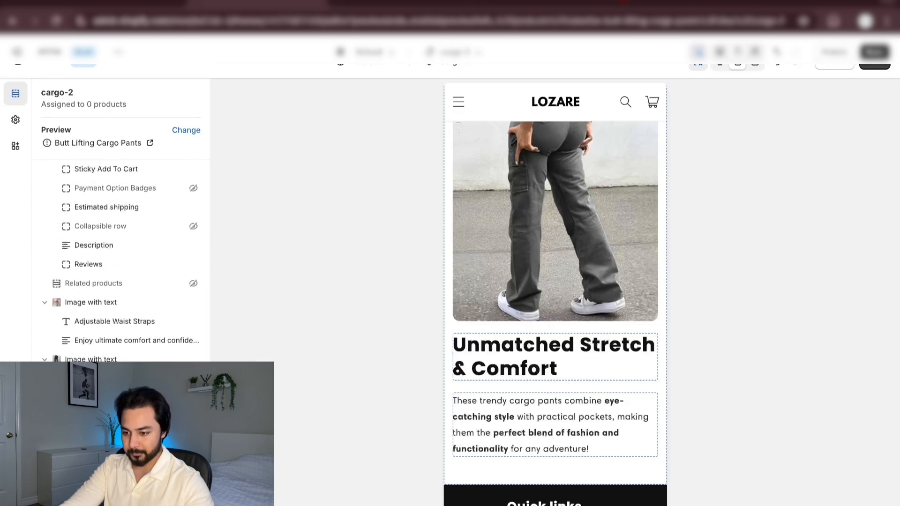
click(89, 473)
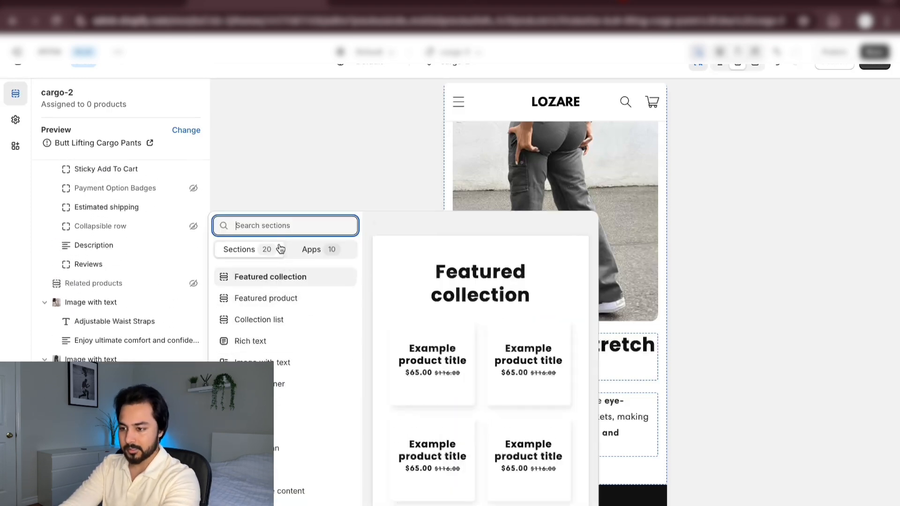
click(320, 255)
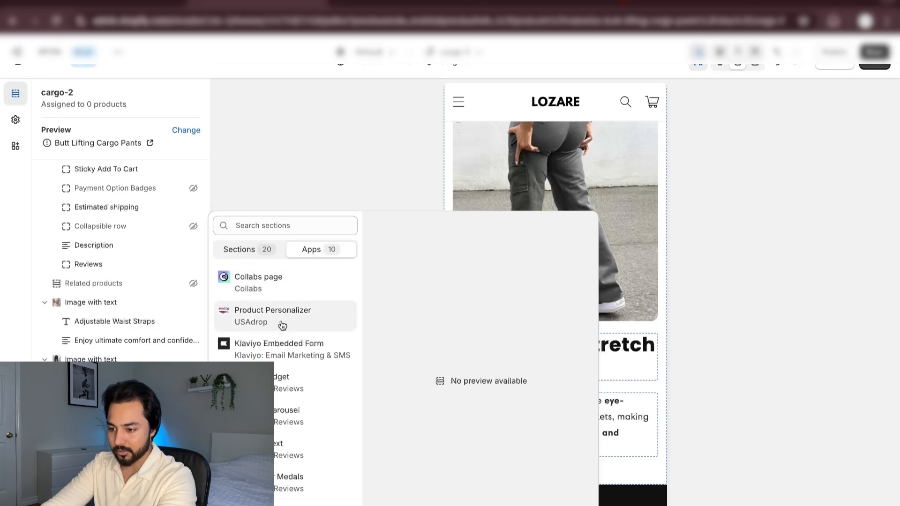
scroll(282, 325, down, 5)
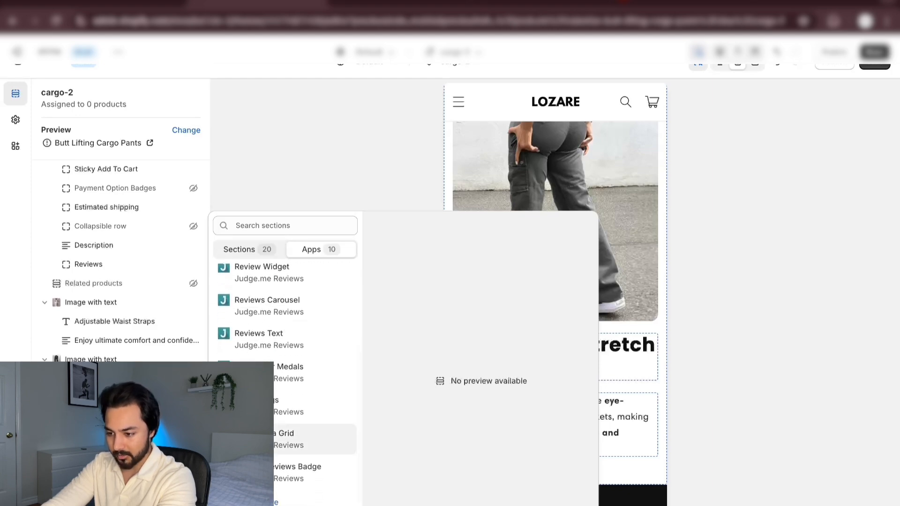
scroll(291, 356, up, 2)
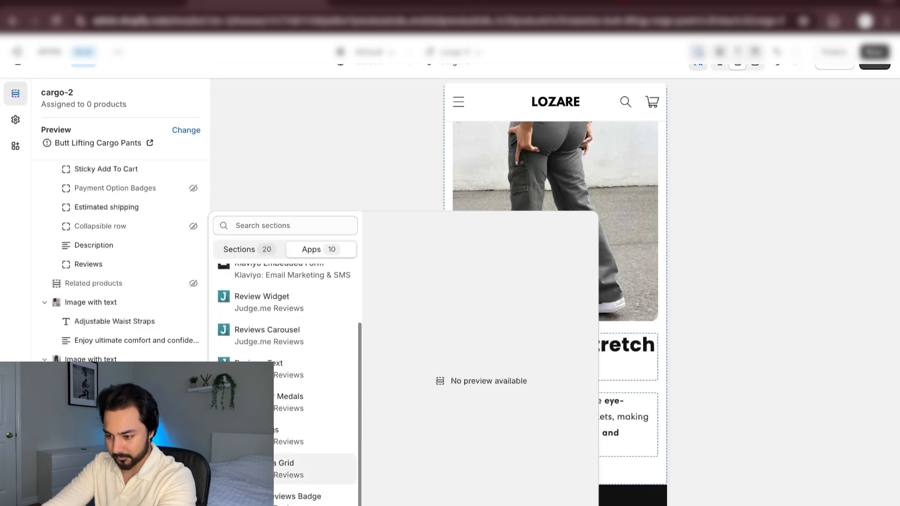
click(280, 311)
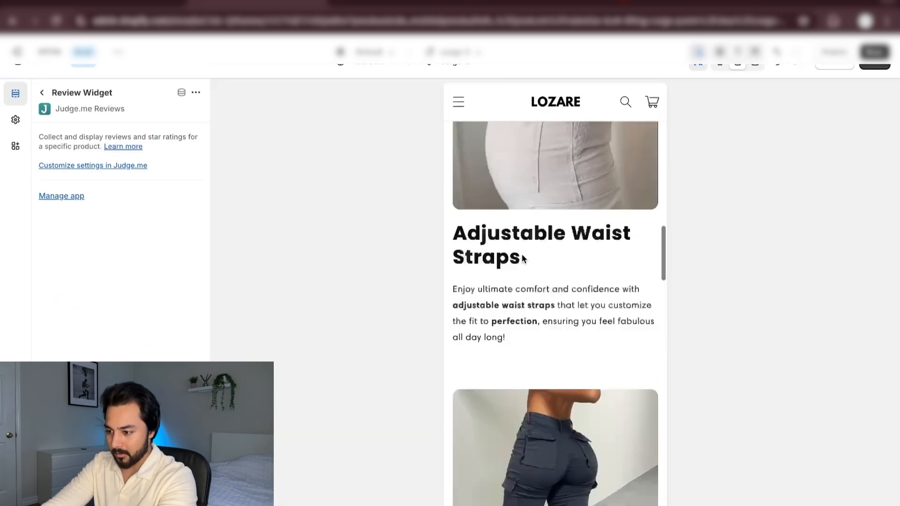
Examine the Customer Reviews section in the page preview, from its rating summary through the individual photo reviews and its placement under Unmatched Stretch & Comfort
scroll(522, 257, up, 2)
scroll(521, 258, down, 2)
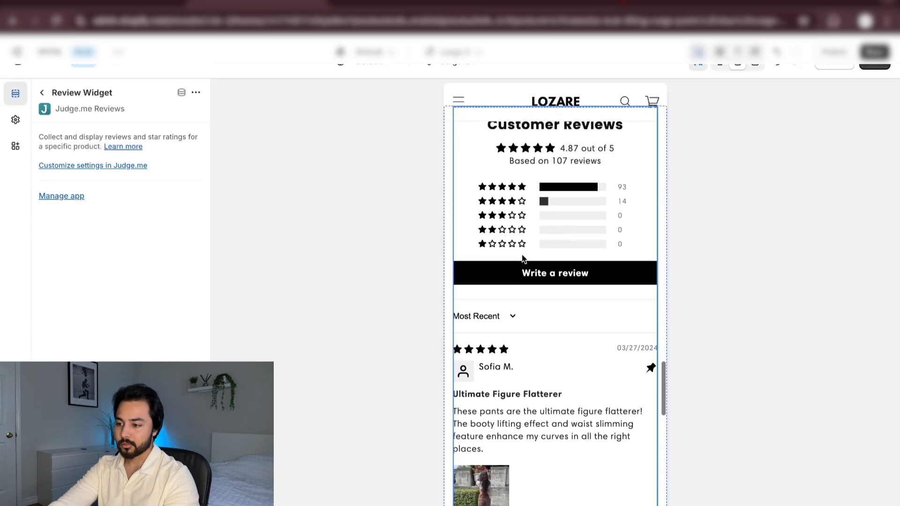
scroll(584, 323, down, 1)
scroll(584, 326, down, 6)
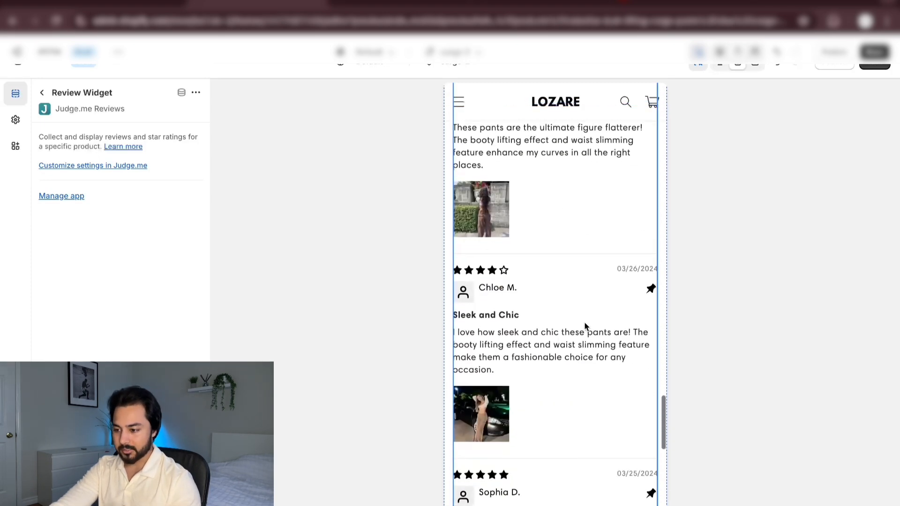
scroll(585, 326, down, 6)
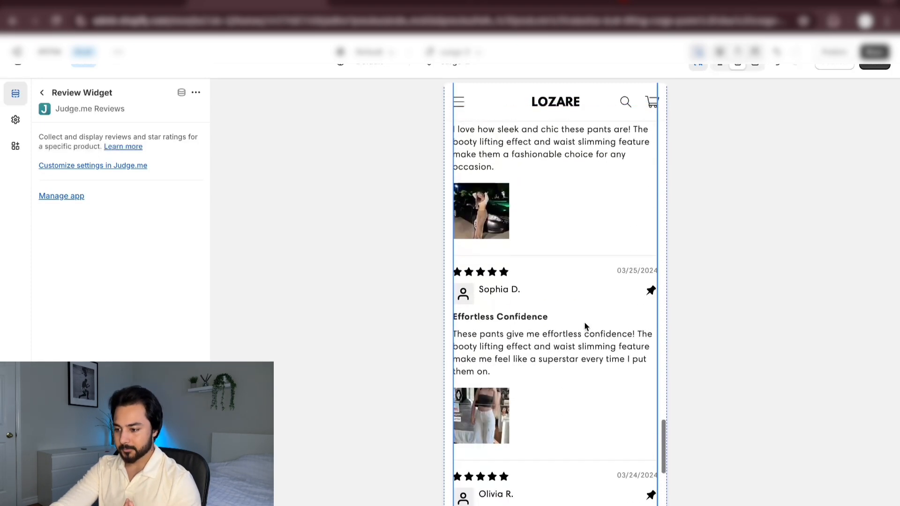
scroll(585, 326, down, 6)
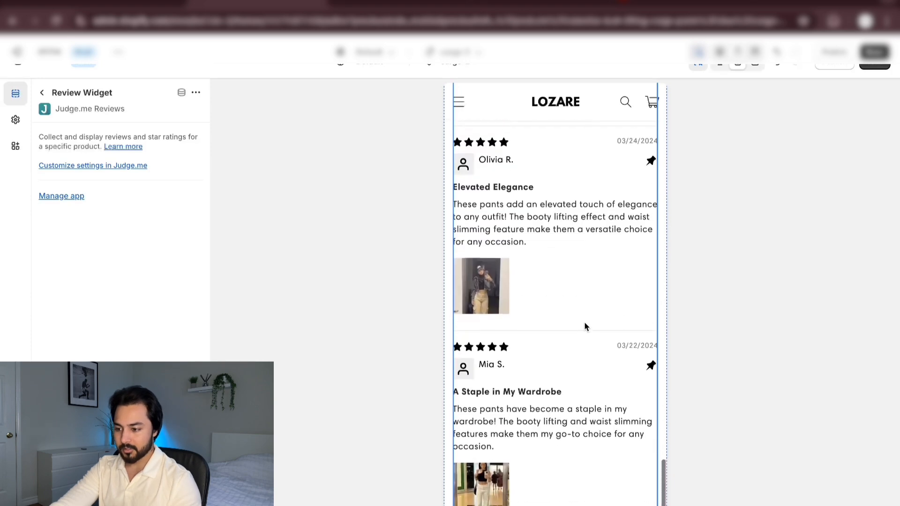
scroll(585, 327, up, 15)
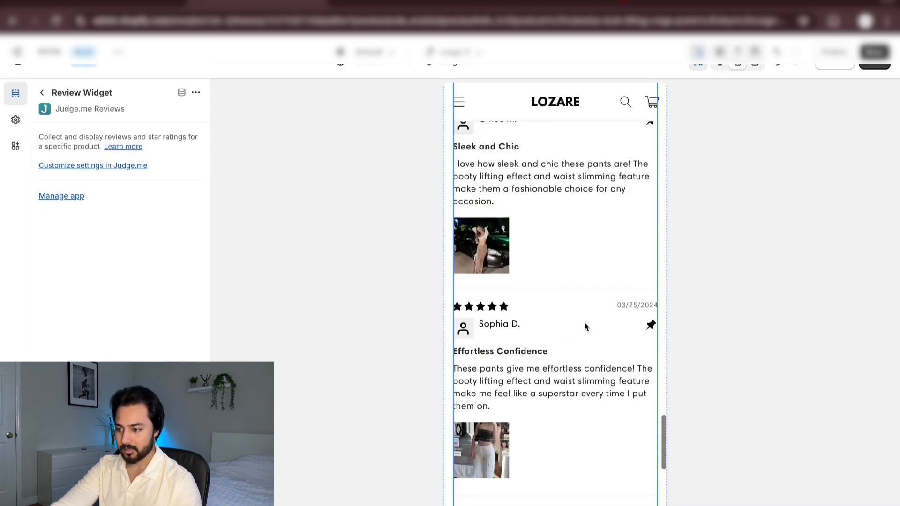
scroll(584, 327, up, 1)
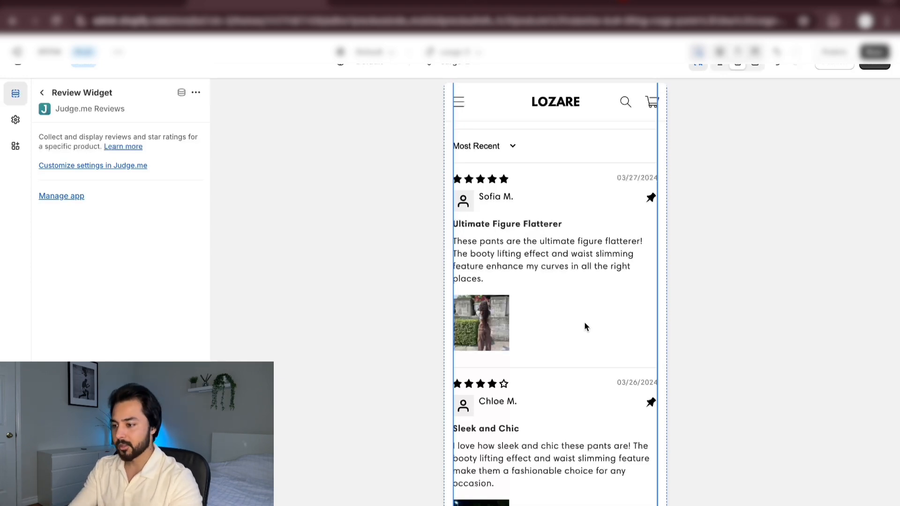
scroll(585, 326, down, 10)
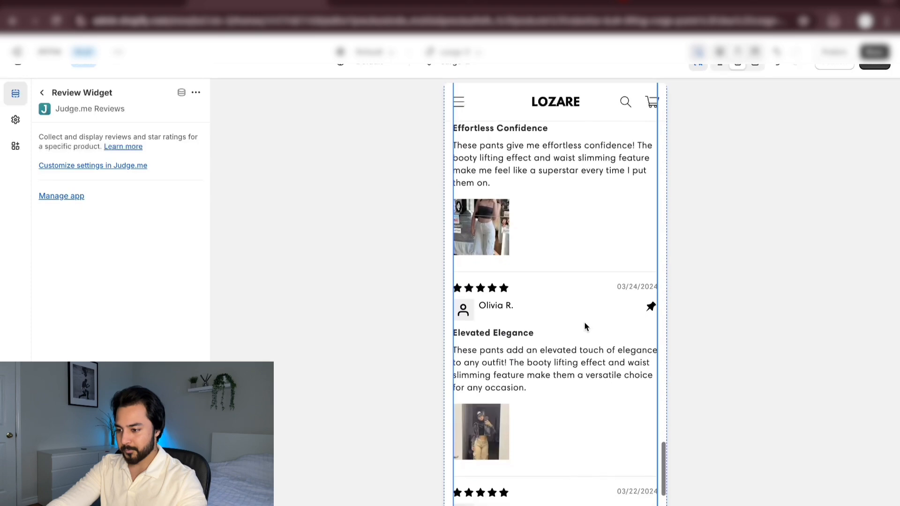
scroll(585, 326, down, 5)
scroll(585, 327, up, 3)
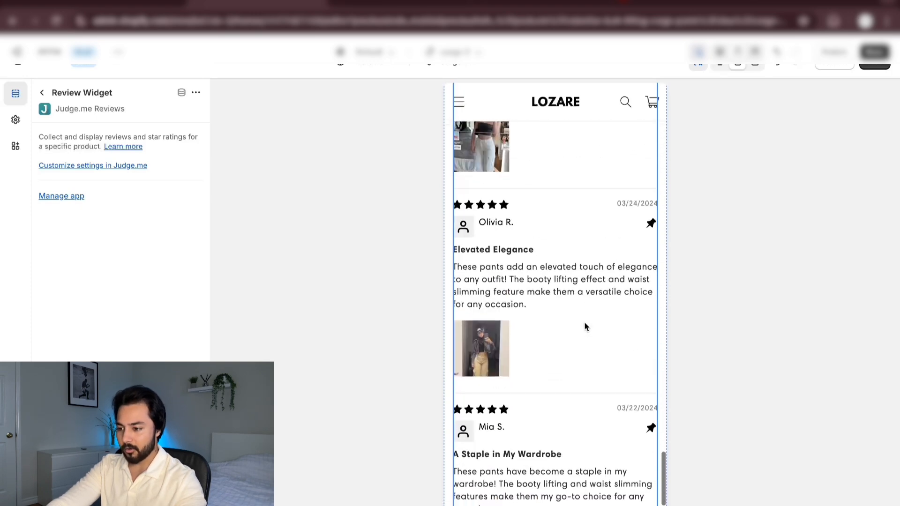
scroll(584, 324, up, 10)
scroll(585, 325, down, 2)
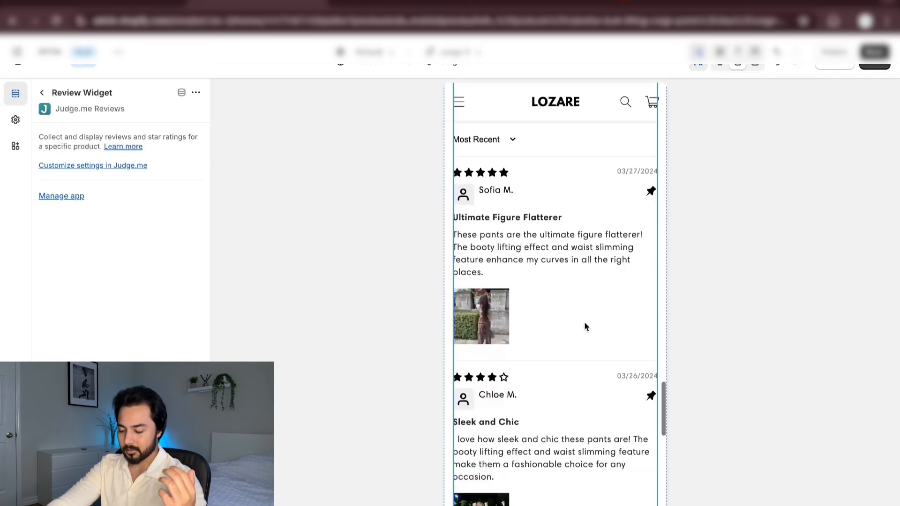
scroll(585, 327, down, 10)
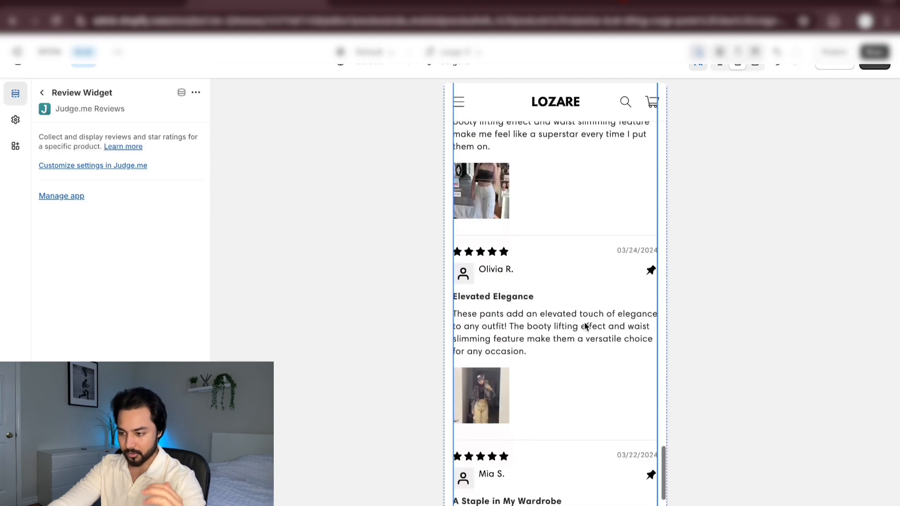
scroll(585, 326, down, 2)
scroll(584, 327, up, 10)
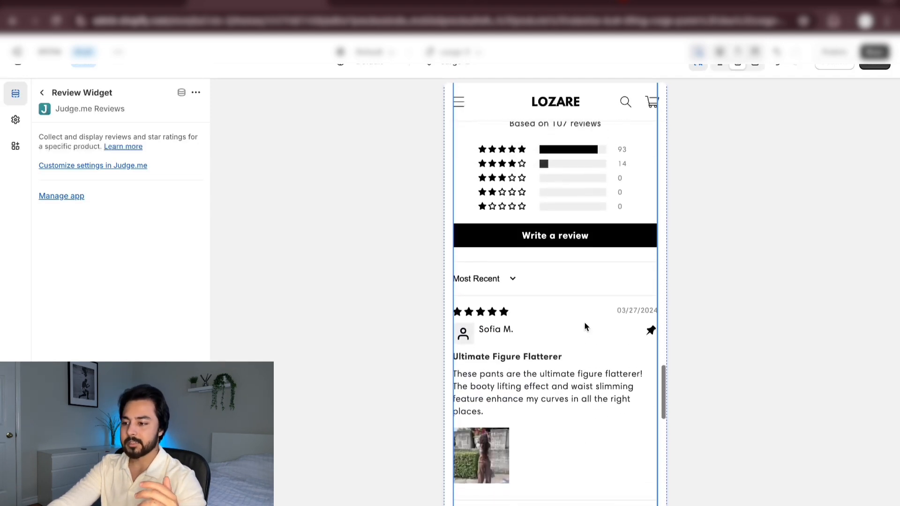
scroll(584, 321, up, 5)
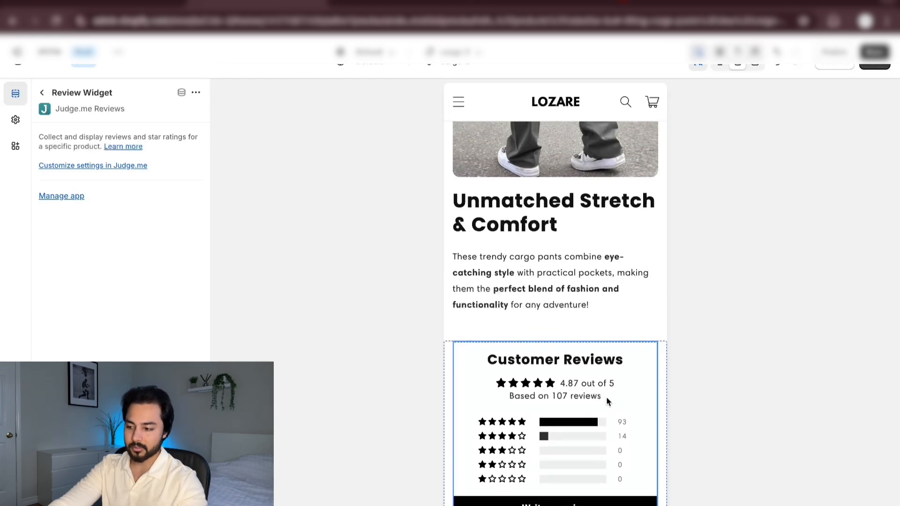
scroll(607, 399, up, 10)
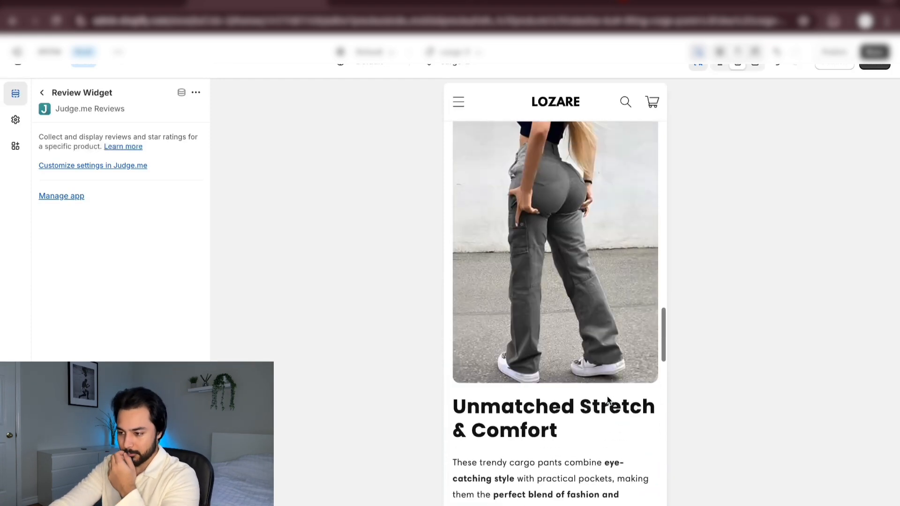
scroll(607, 396, down, 12)
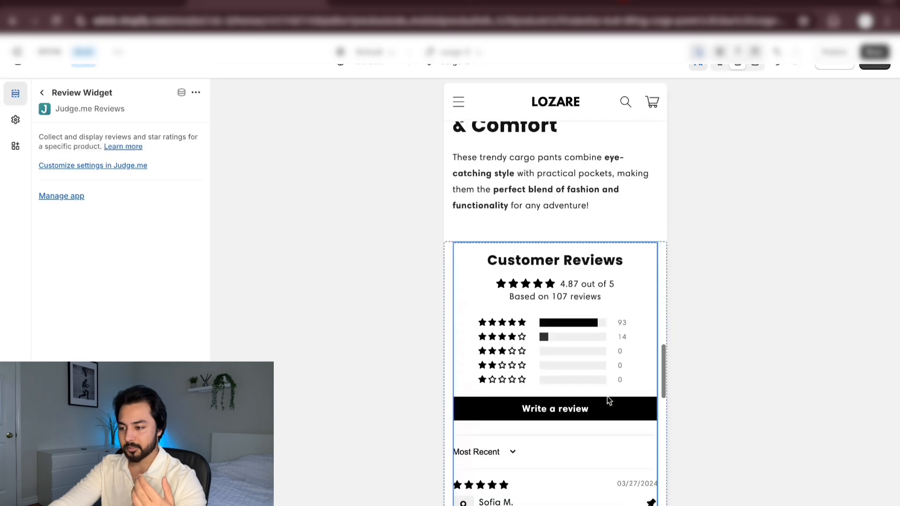
scroll(607, 399, down, 5)
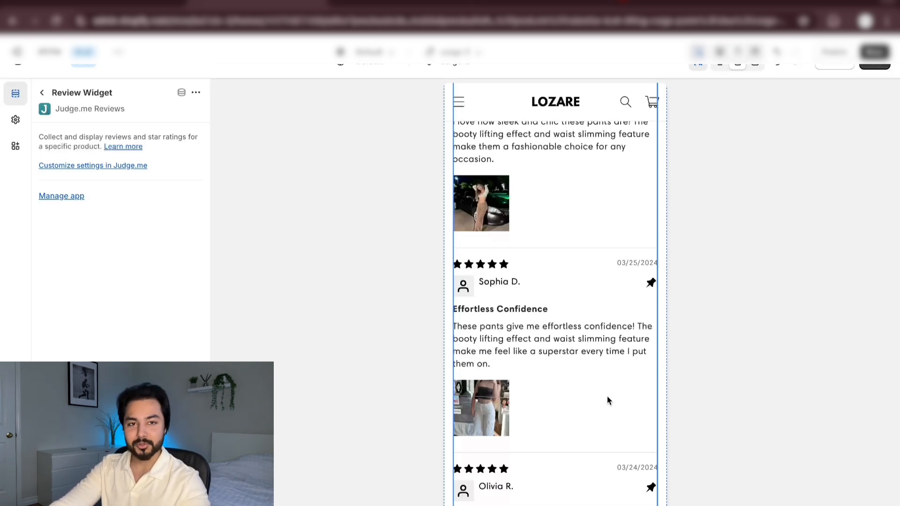
scroll(607, 400, down, 1)
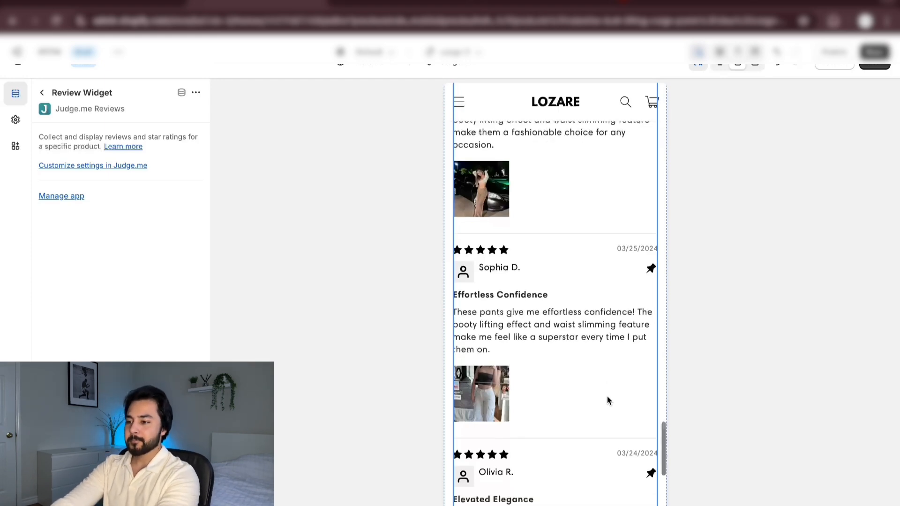
Review the previewed page's flow from the quantity bundle, purchase buttons and short customer quote to the Adjustable Waist Straps and Butt Lifting Design sections
scroll(607, 400, up, 15)
scroll(606, 395, up, 10)
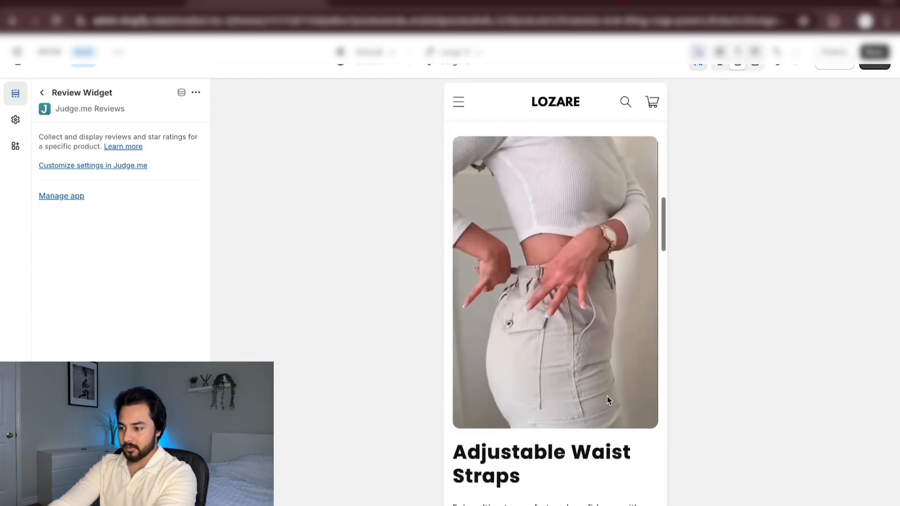
scroll(606, 395, down, 2)
scroll(606, 396, down, 2)
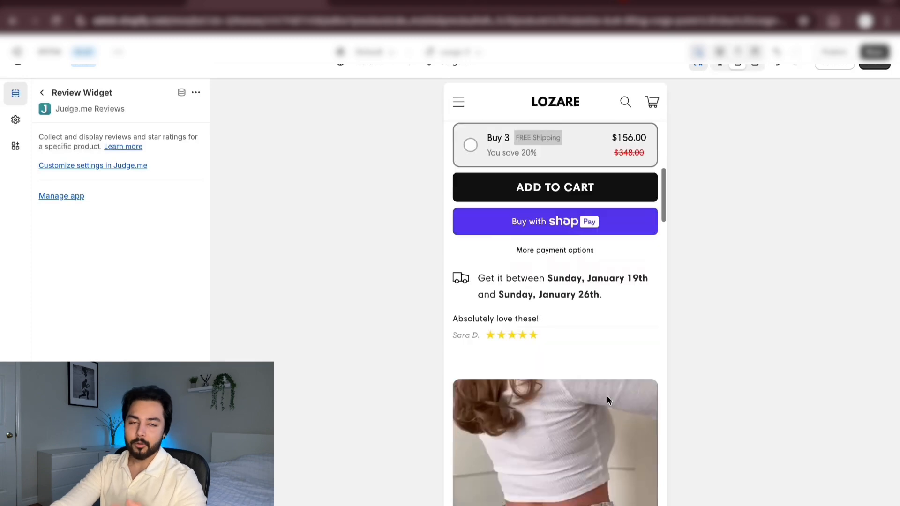
scroll(607, 395, up, 1)
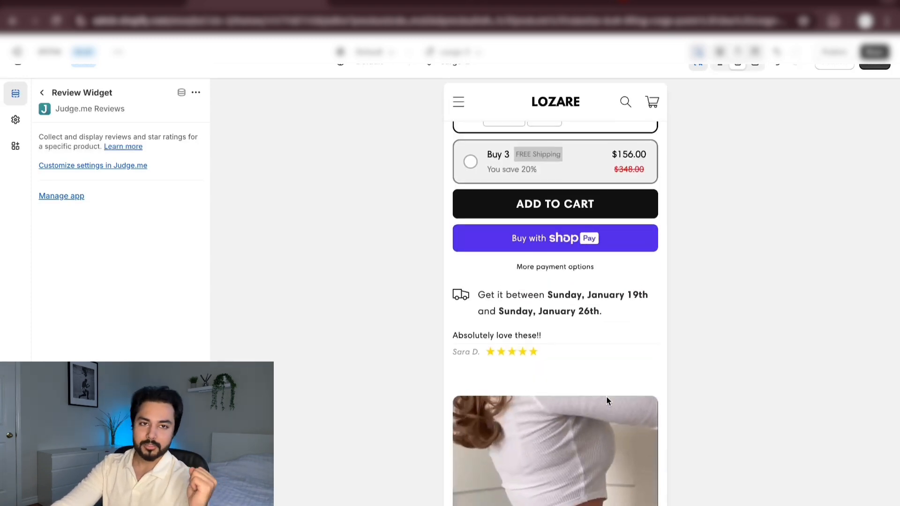
scroll(606, 398, down, 3)
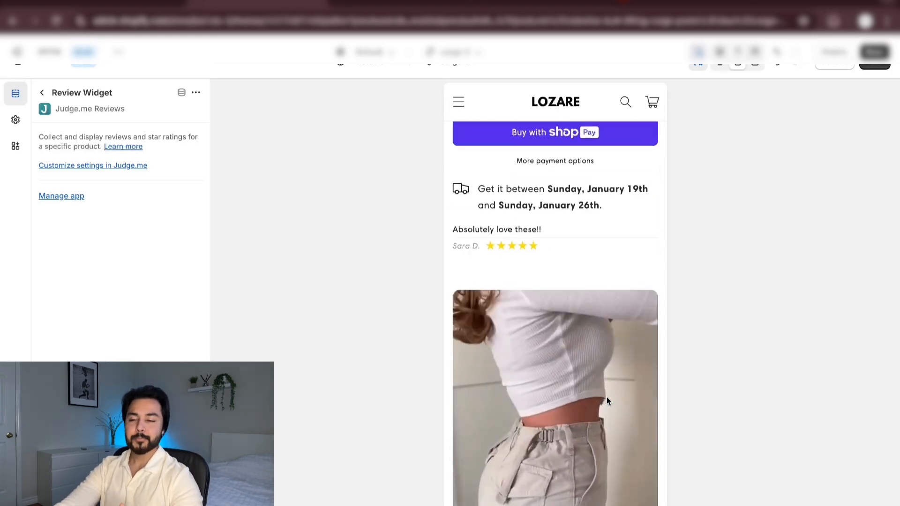
scroll(606, 399, down, 7)
scroll(606, 400, down, 3)
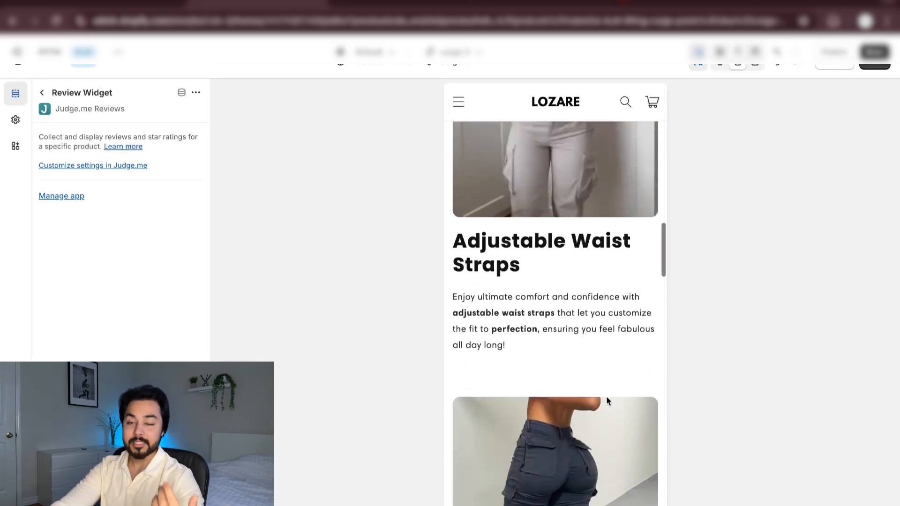
scroll(606, 399, up, 5)
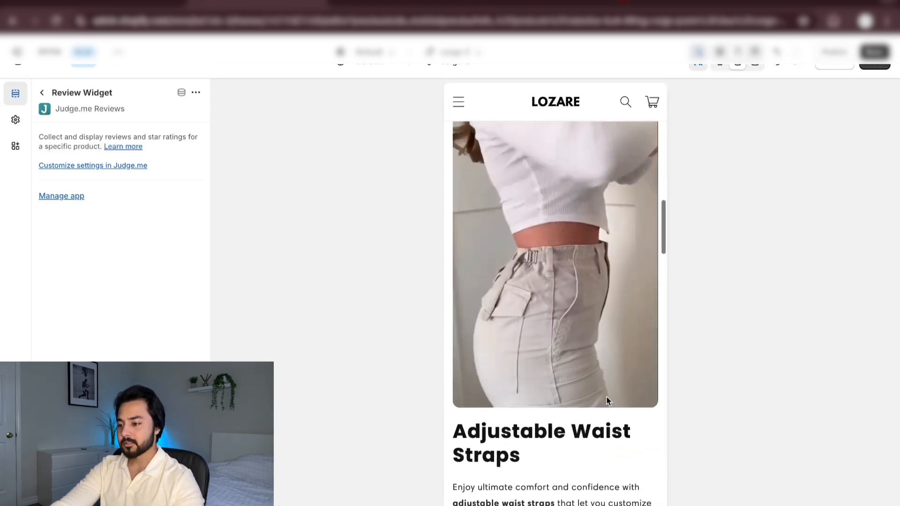
scroll(606, 400, down, 12)
scroll(607, 401, down, 3)
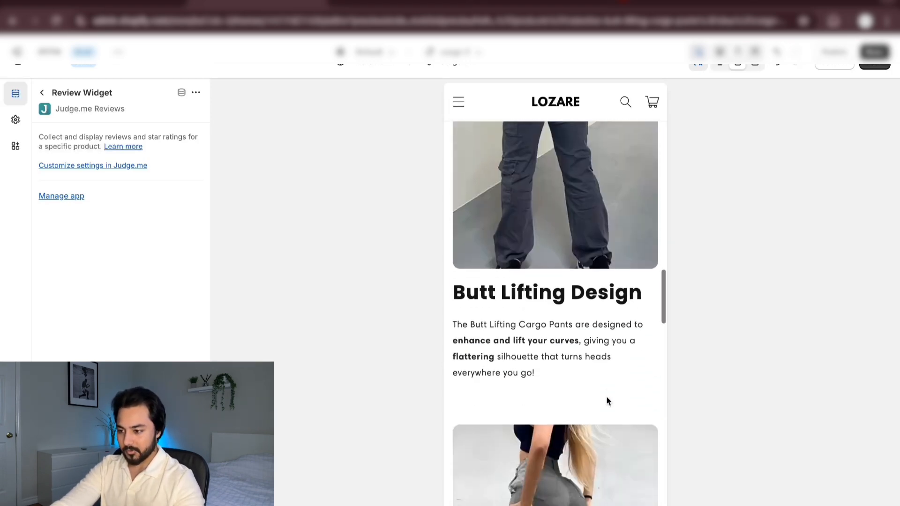
scroll(607, 400, up, 18)
scroll(606, 398, down, 2)
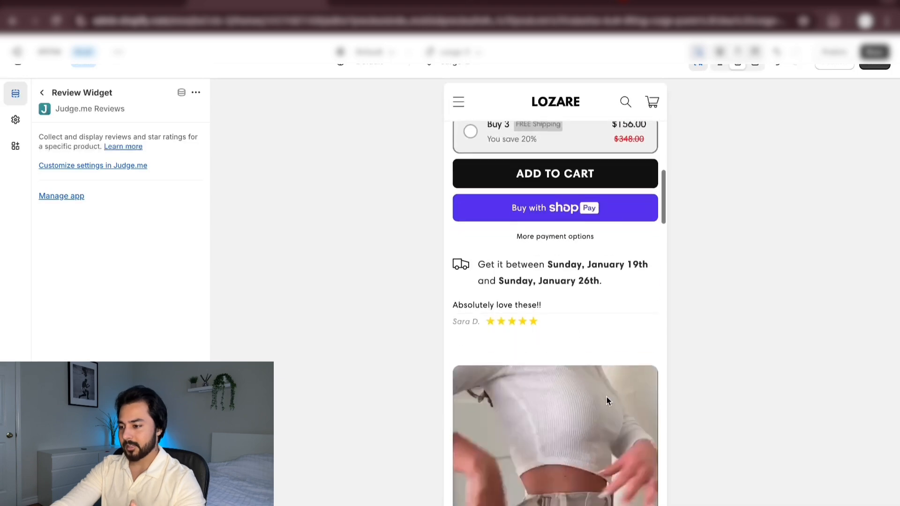
scroll(606, 398, up, 15)
scroll(606, 399, down, 15)
scroll(606, 398, down, 3)
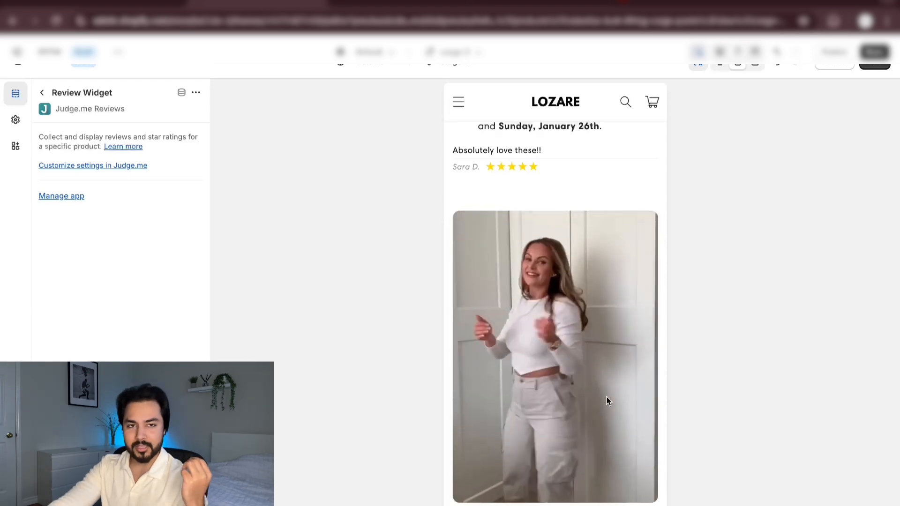
scroll(608, 400, up, 2)
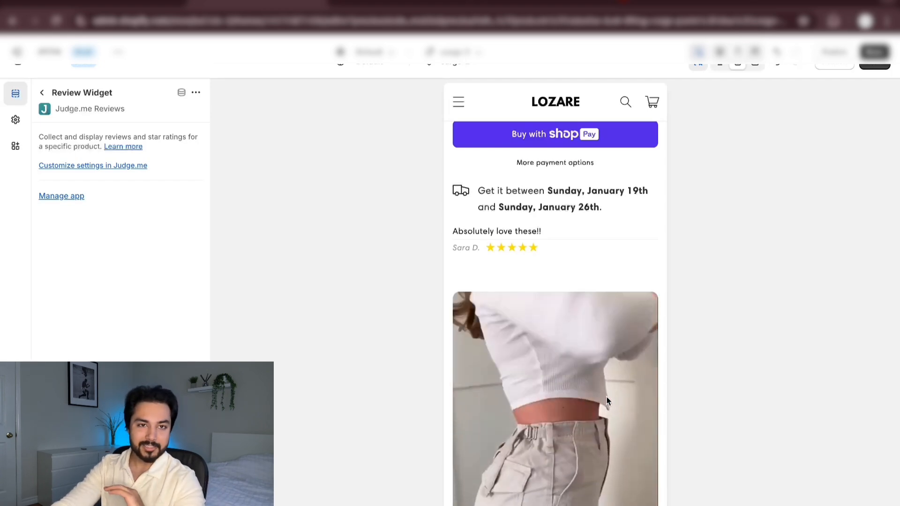
Duplicate the Adjustable Waist Straps Image with text section
scroll(607, 400, up, 2)
scroll(609, 401, down, 1)
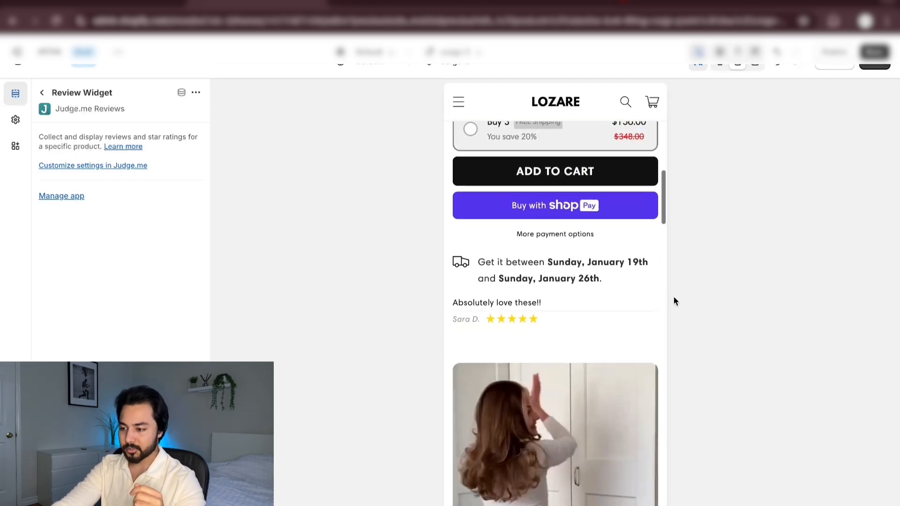
click(41, 93)
scroll(121, 260, up, 1)
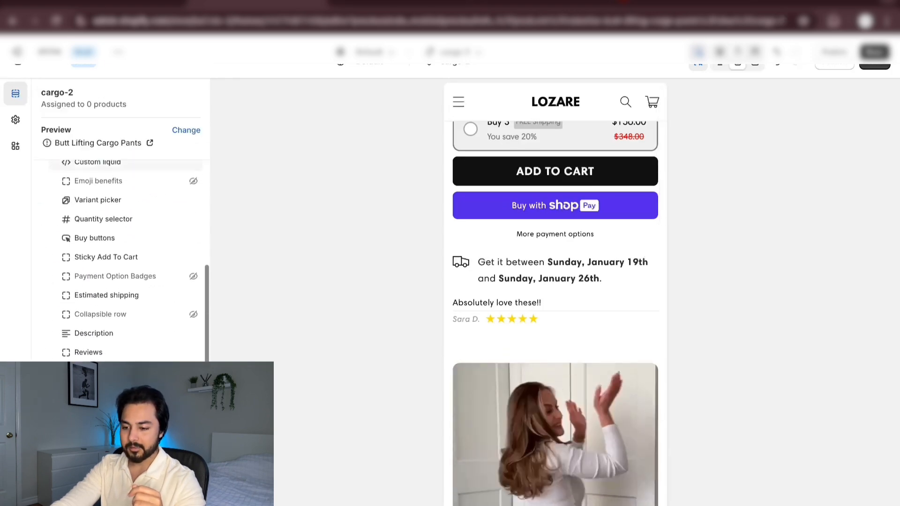
scroll(121, 260, down, 1)
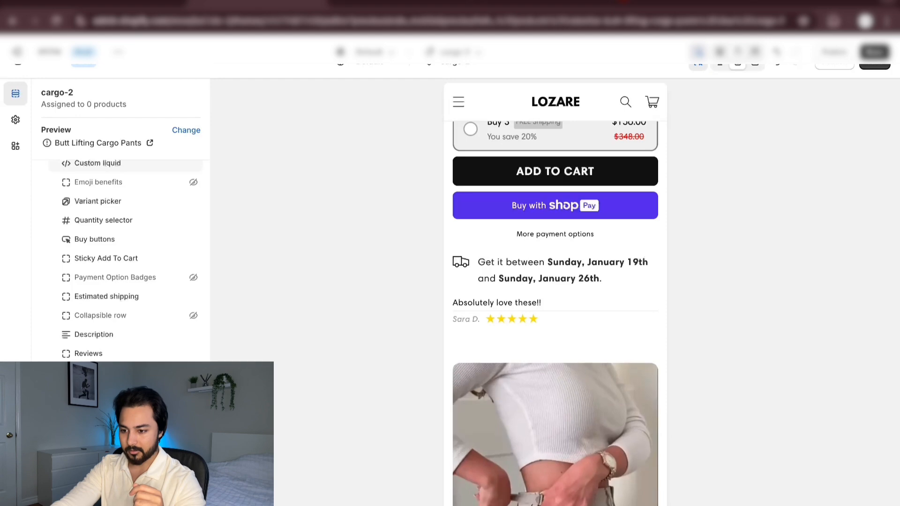
click(129, 393)
click(196, 93)
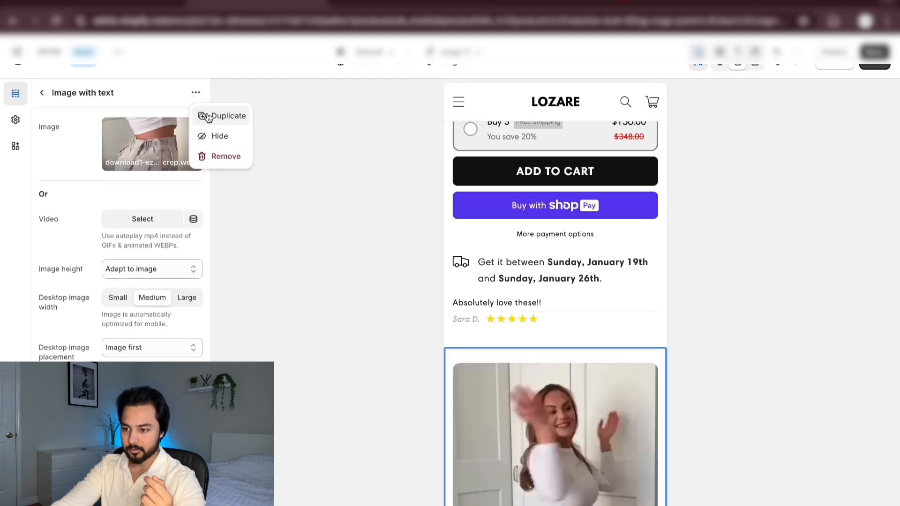
click(213, 114)
scroll(532, 268, down, 5)
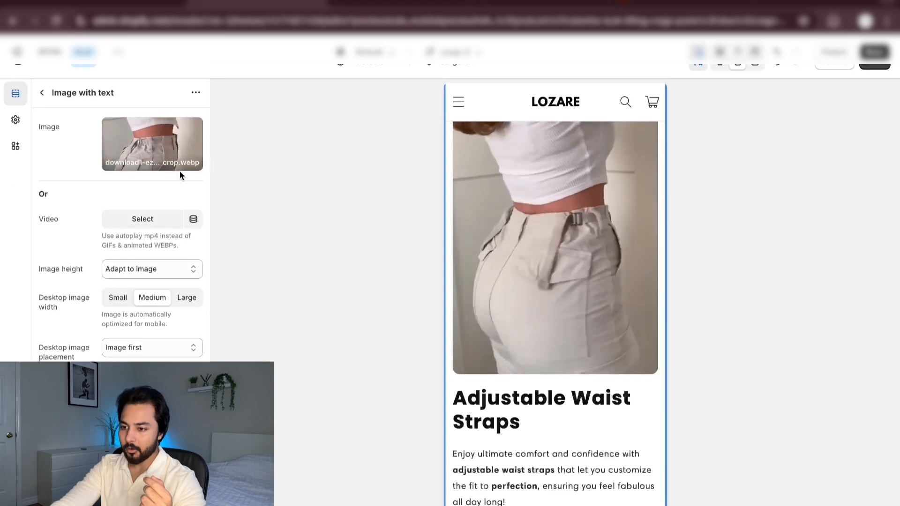
Delete the heading and text blocks from the first Adjustable Waist Straps Image with text section, leaving only its image
click(42, 93)
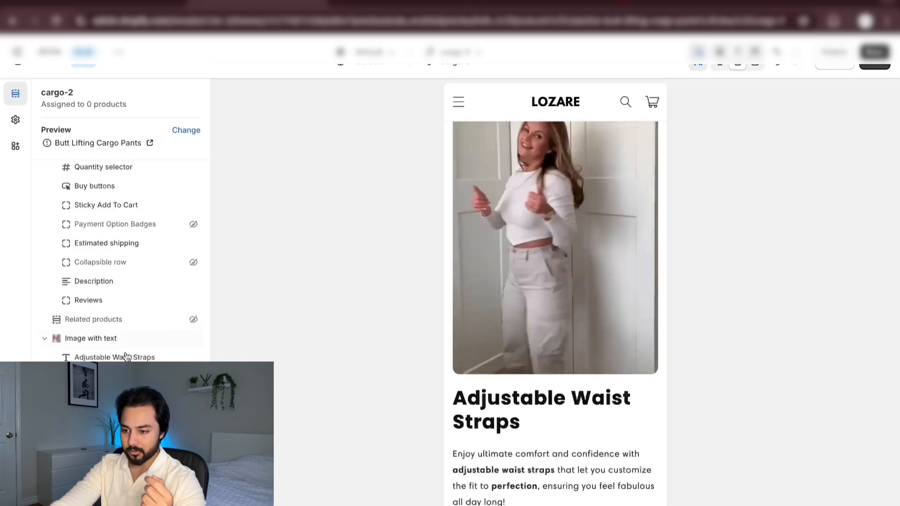
click(178, 357)
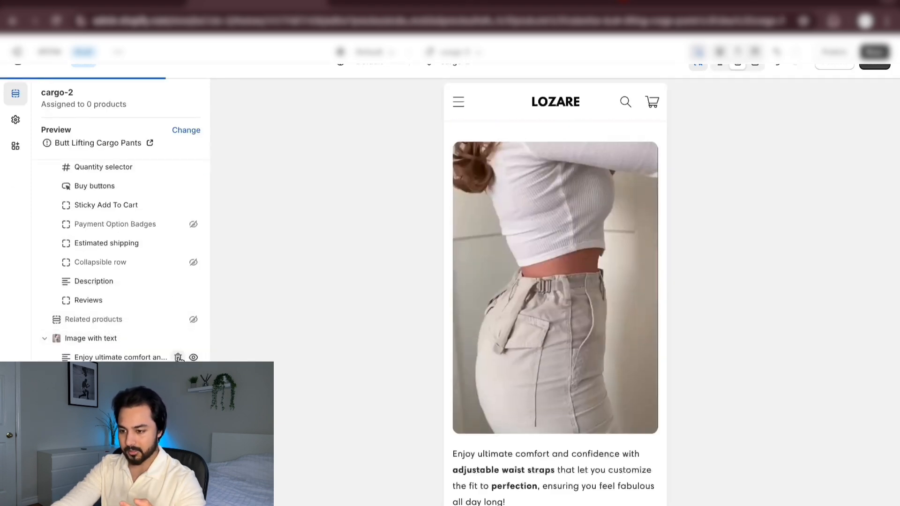
click(178, 357)
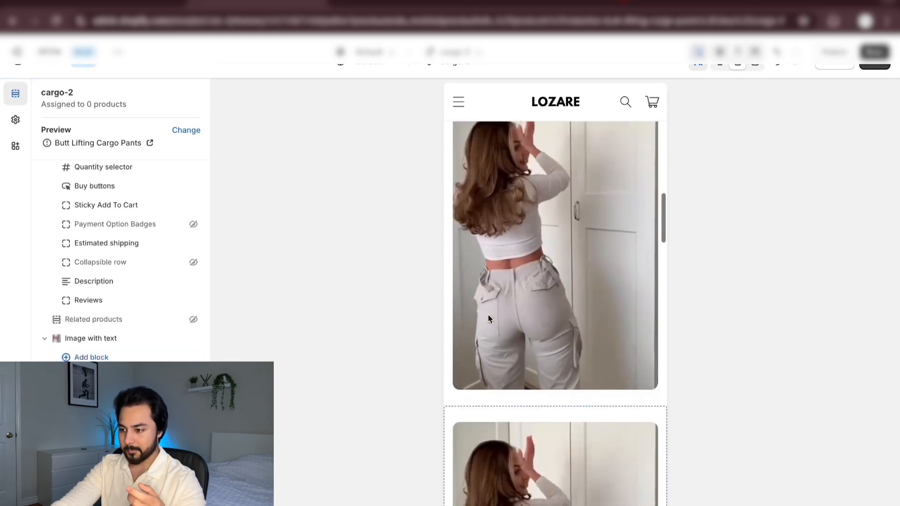
Remove the image-only Image with text section from the template
click(542, 281)
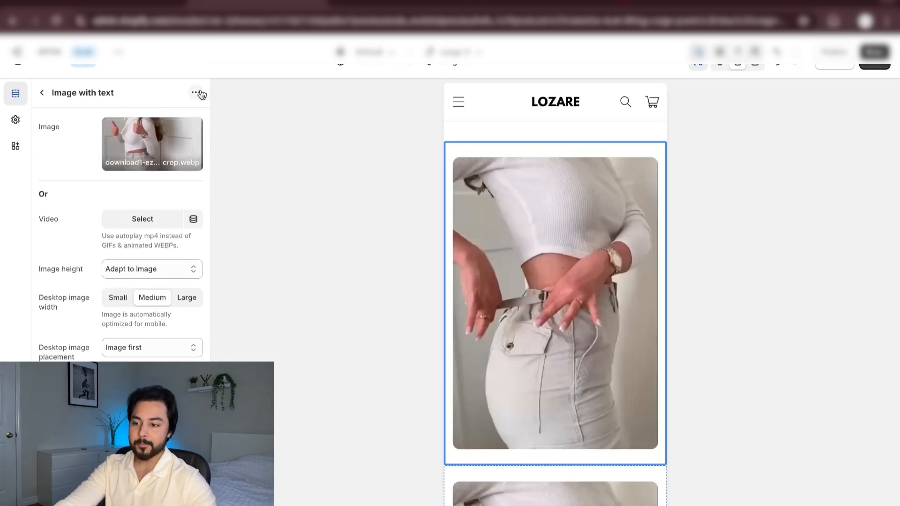
click(197, 95)
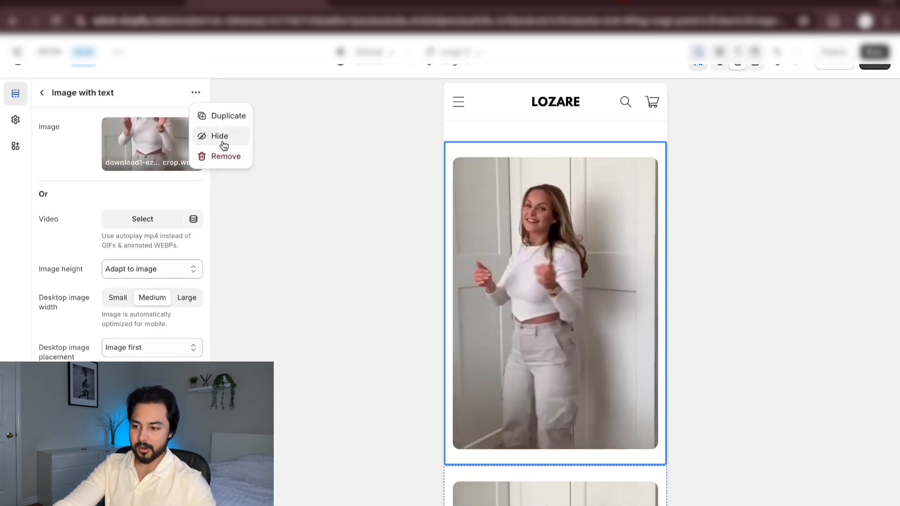
click(222, 156)
Add a Collapsible row block to the Product information section
scroll(507, 252, up, 4)
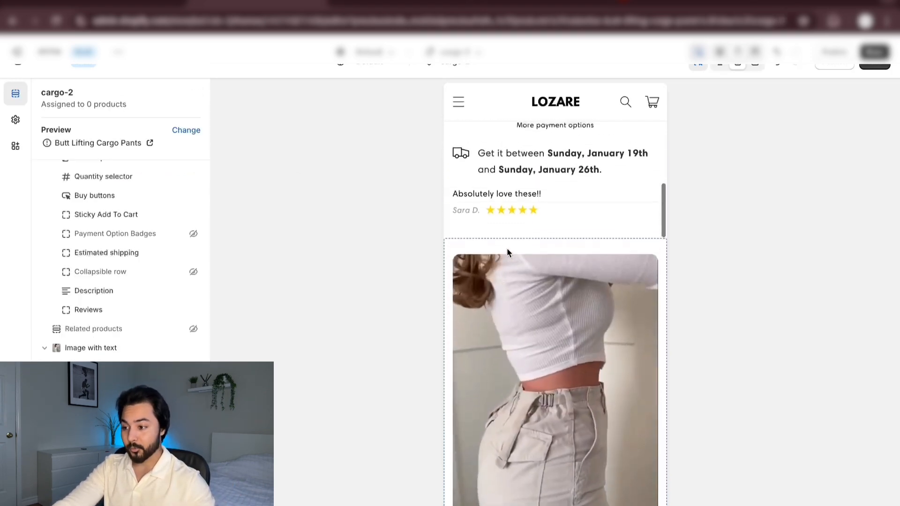
scroll(550, 247, up, 1)
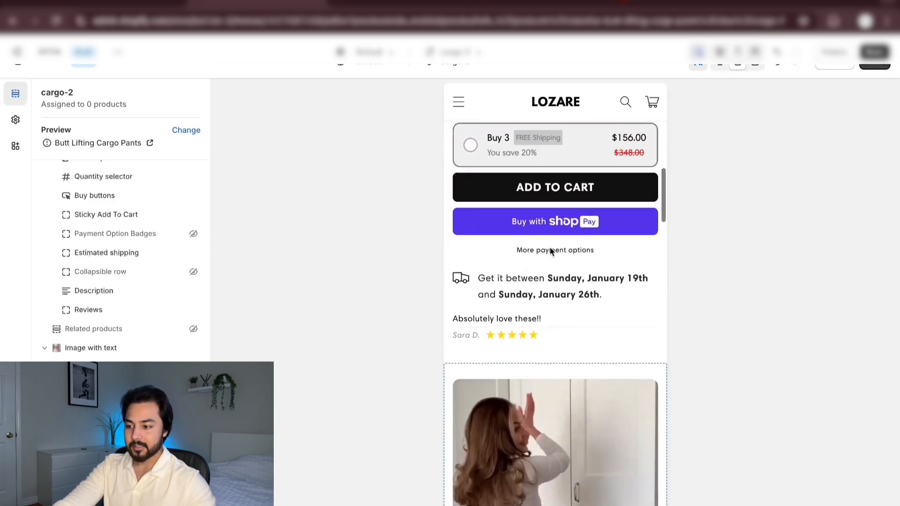
scroll(117, 360, up, 2)
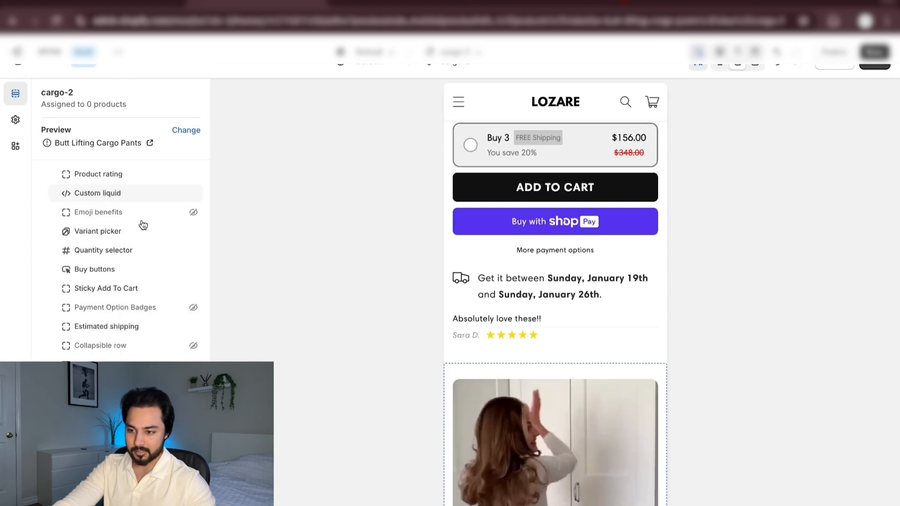
scroll(115, 203, up, 3)
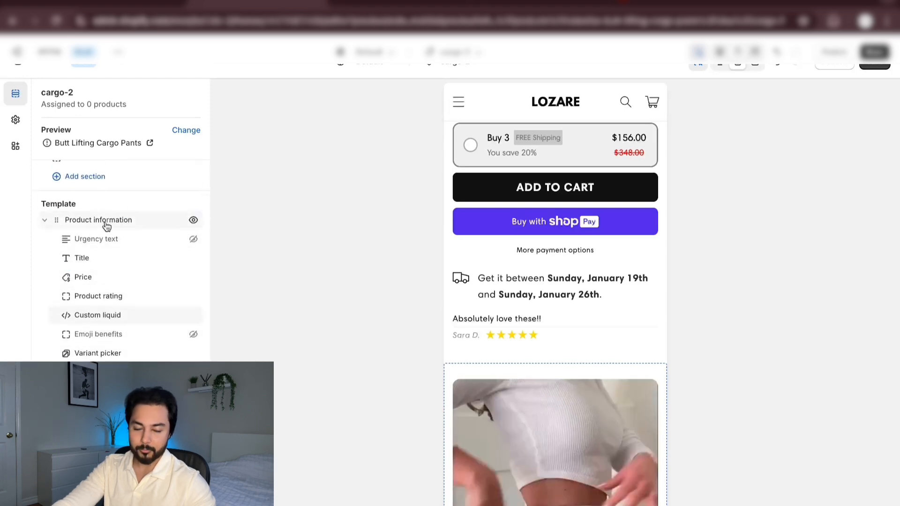
scroll(66, 328, down, 1)
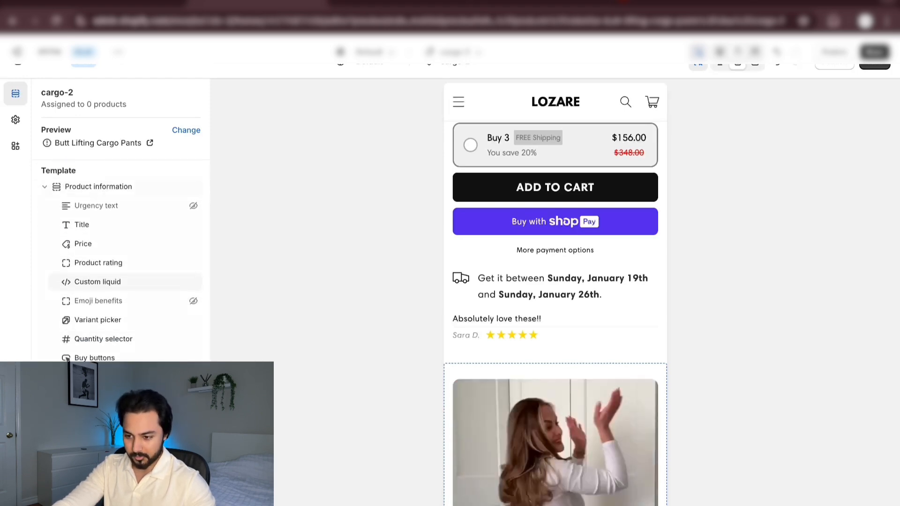
click(94, 415)
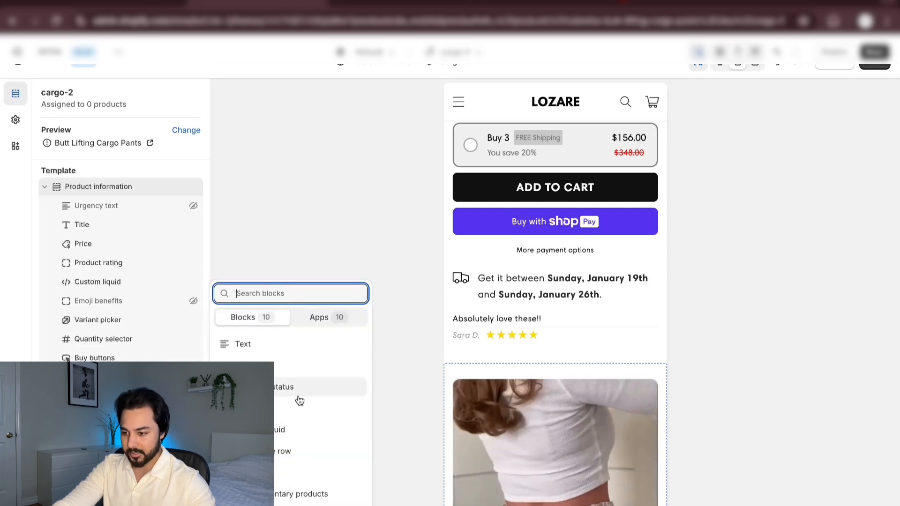
click(279, 452)
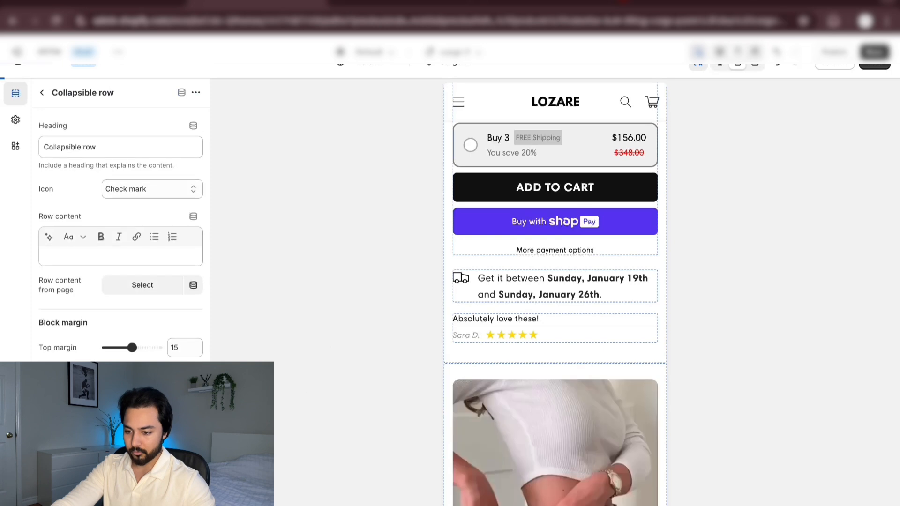
Set the collapsible row's heading to "Size Chart" and its icon to Ruler
click(112, 147)
drag(112, 147, 46, 148)
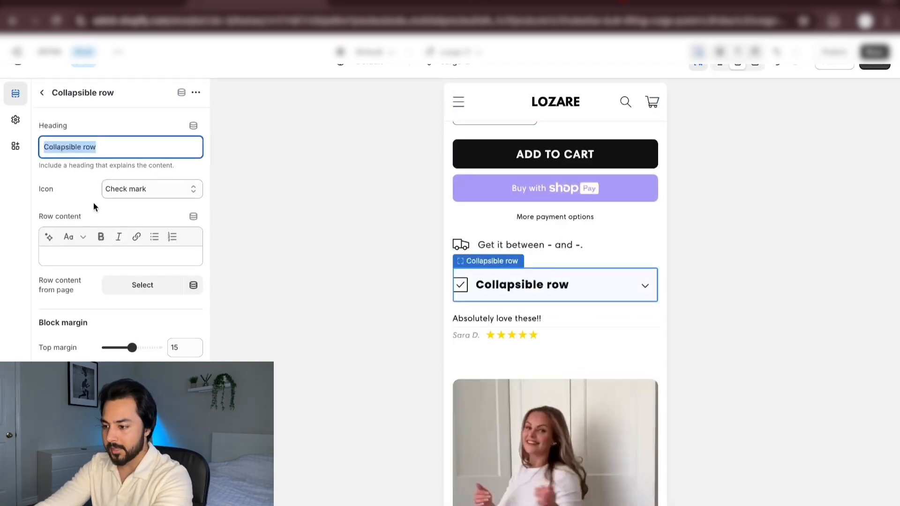
text(Size C)
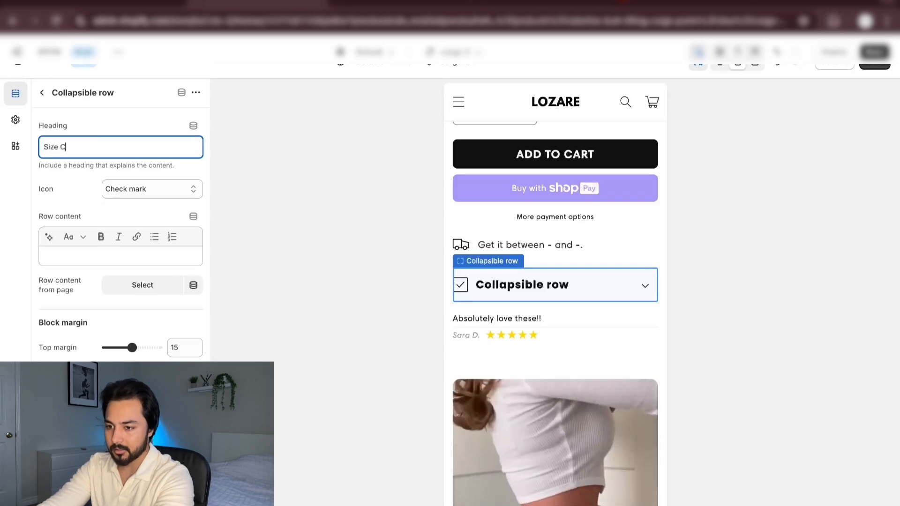
text(hart)
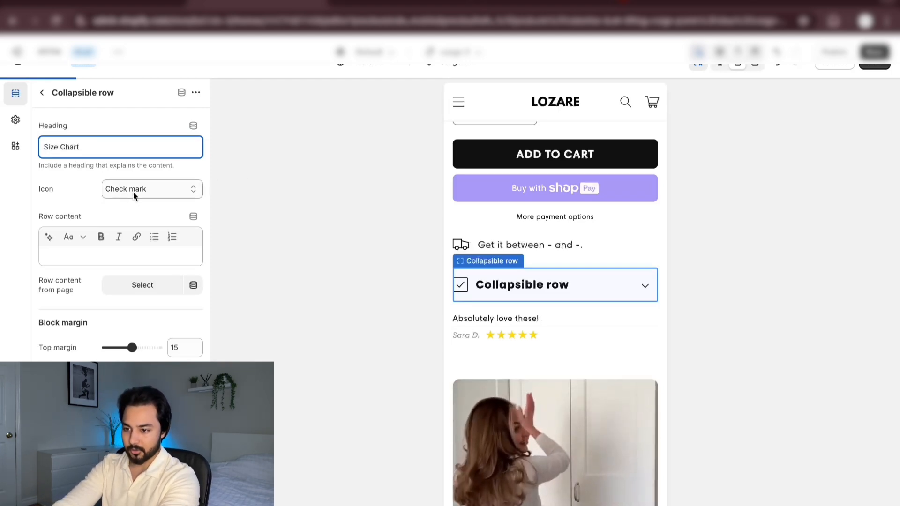
click(133, 192)
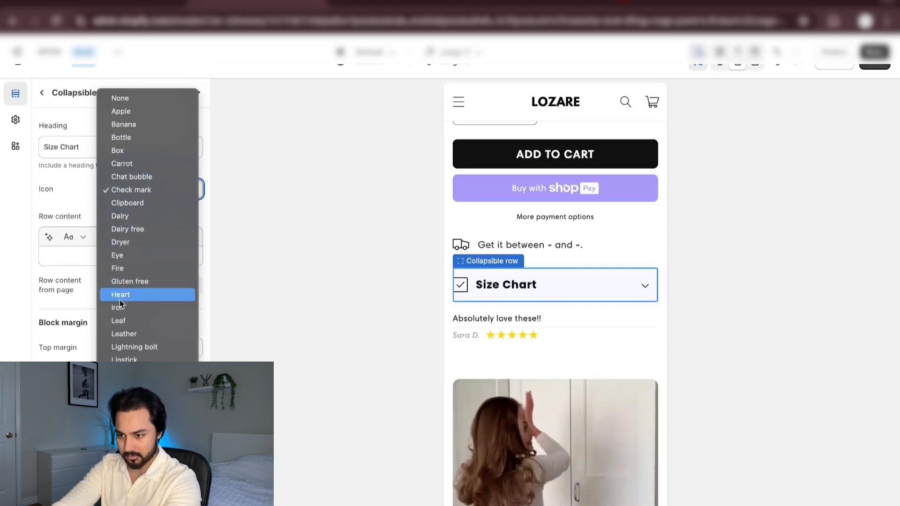
scroll(122, 422, down, 3)
click(122, 438)
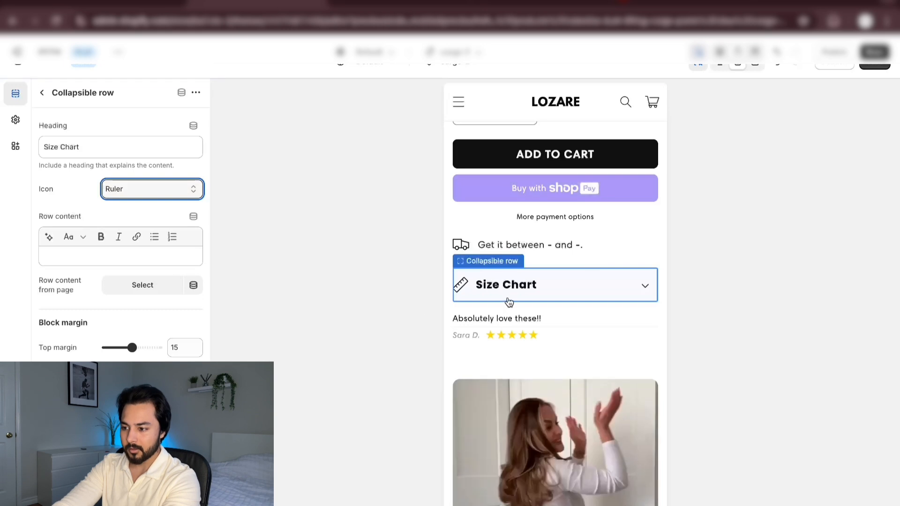
Use the Cargo Sizing page as the Size Chart row's content
scroll(530, 295, up, 1)
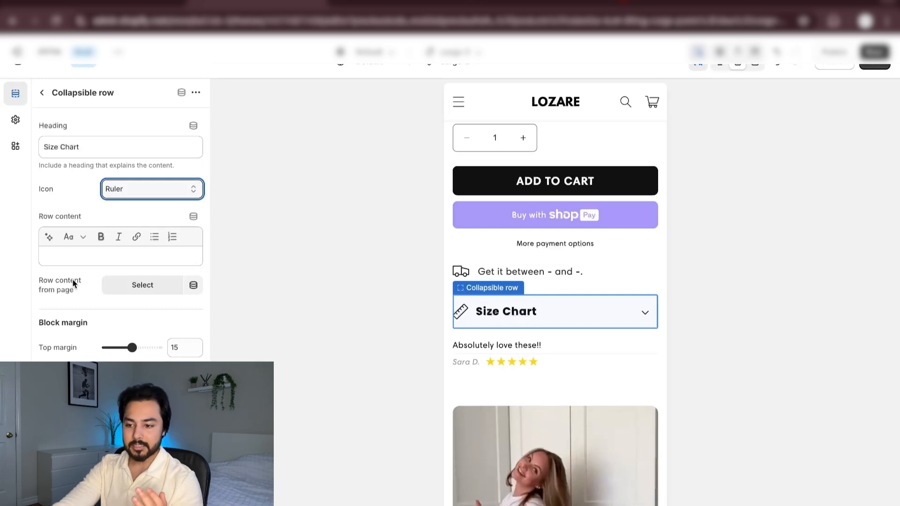
click(110, 258)
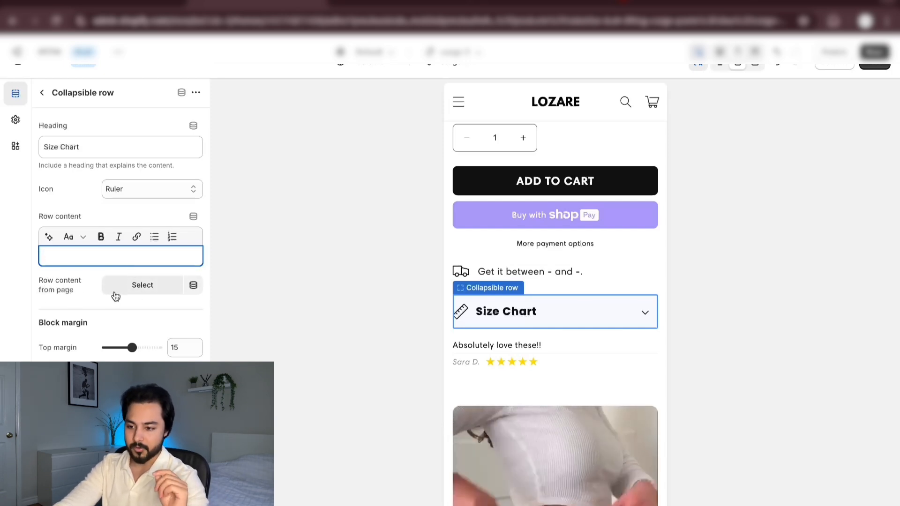
click(141, 299)
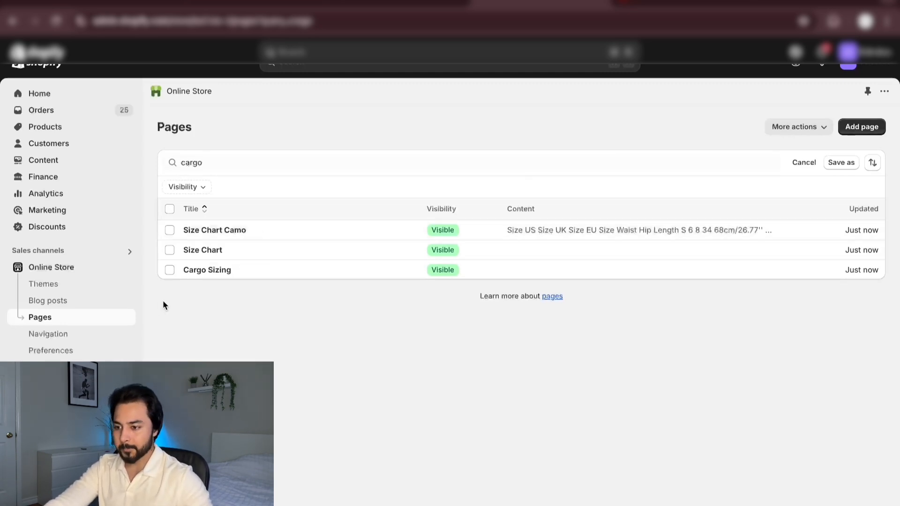
Open the Cargo Sizing page from the online store's Pages list and examine the size table image in its content
click(207, 270)
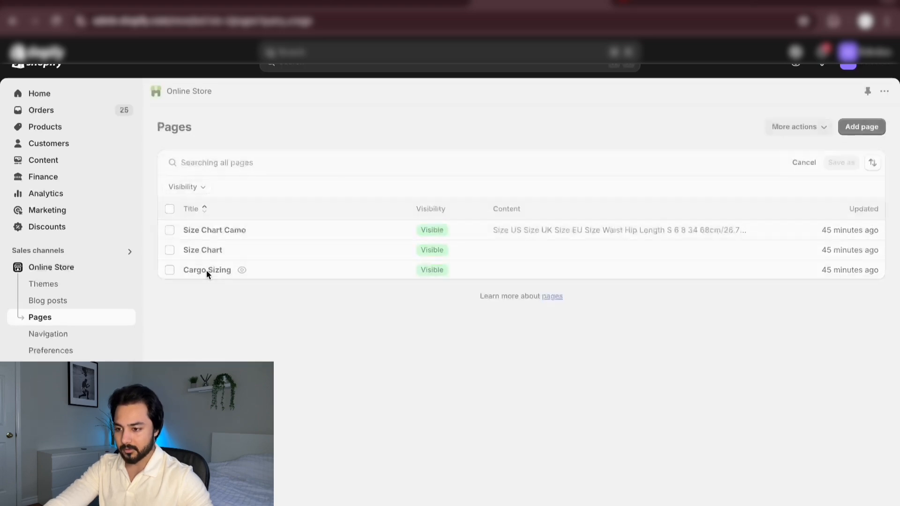
click(569, 288)
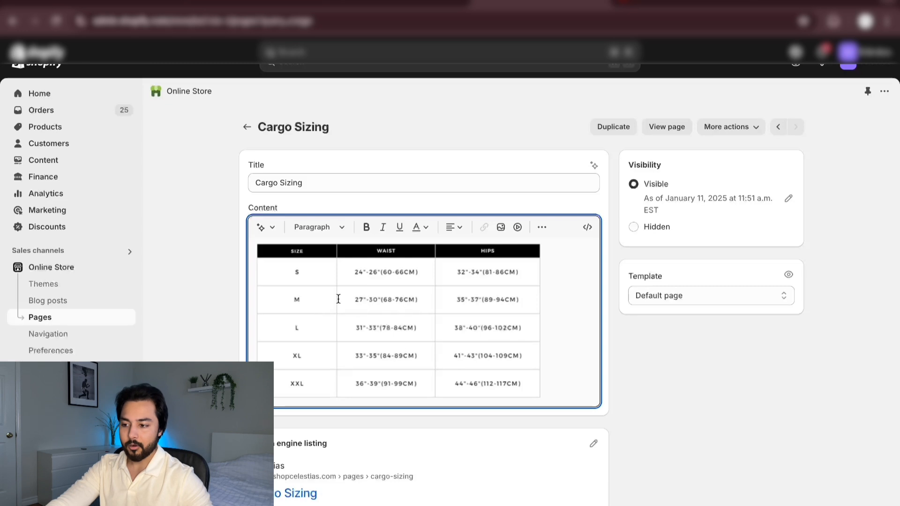
click(422, 314)
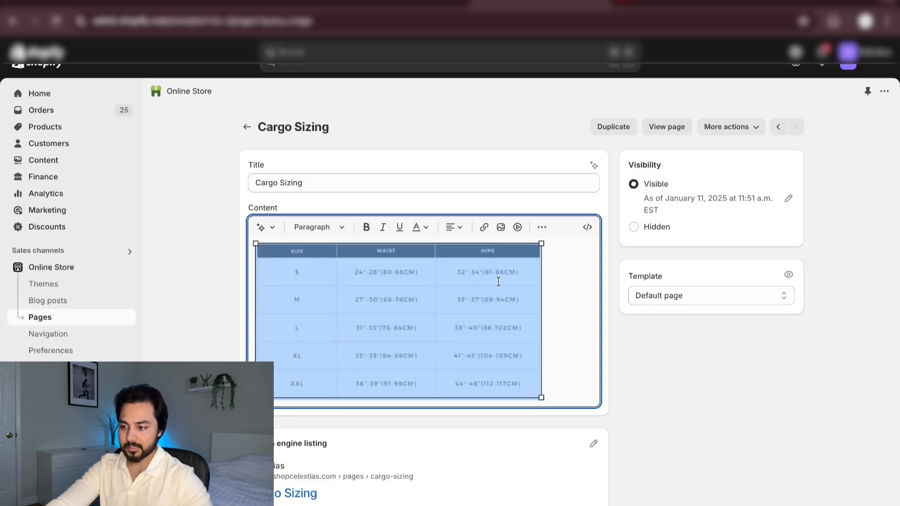
click(563, 281)
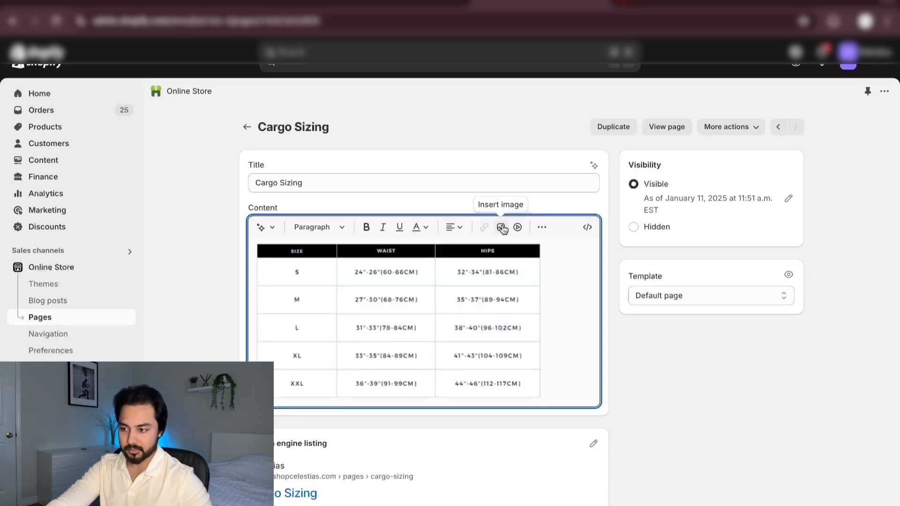
click(479, 314)
click(575, 310)
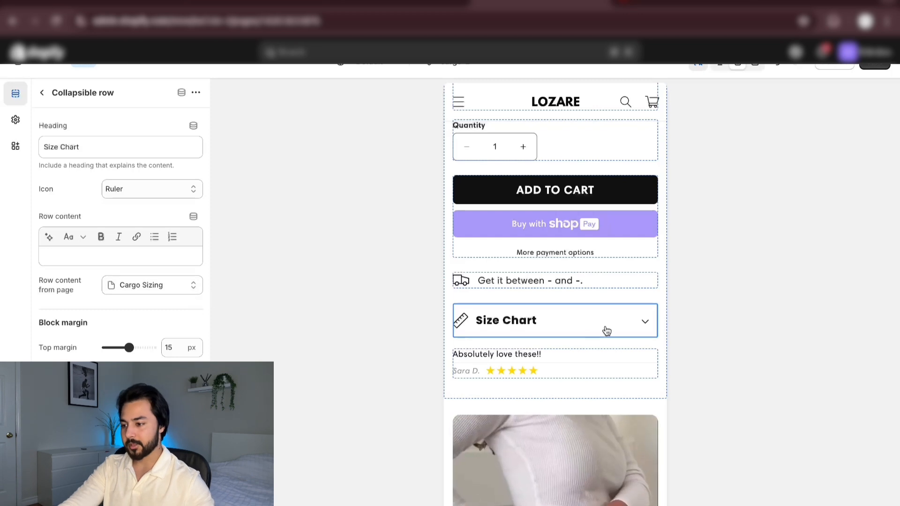
Expand and collapse the Size Chart row in the preview to check its table, and look over its placement above the customer quote
click(645, 323)
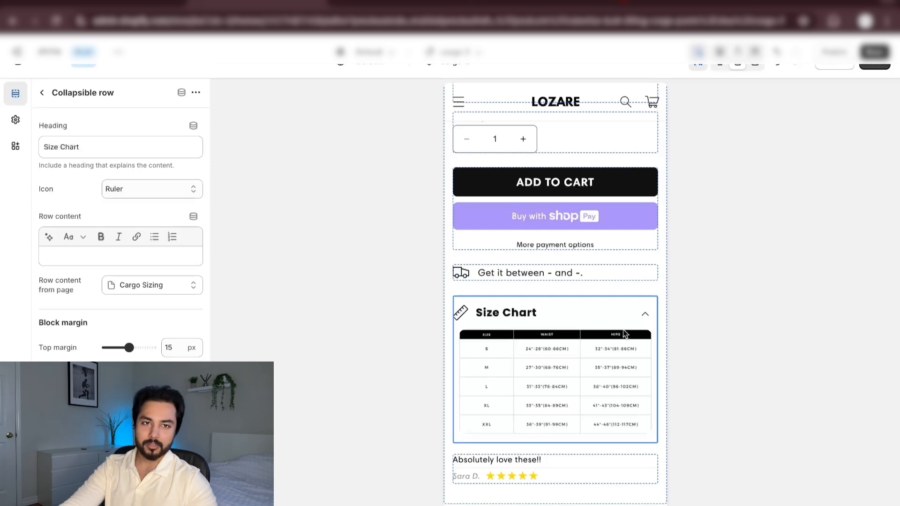
click(646, 314)
scroll(613, 337, down, 5)
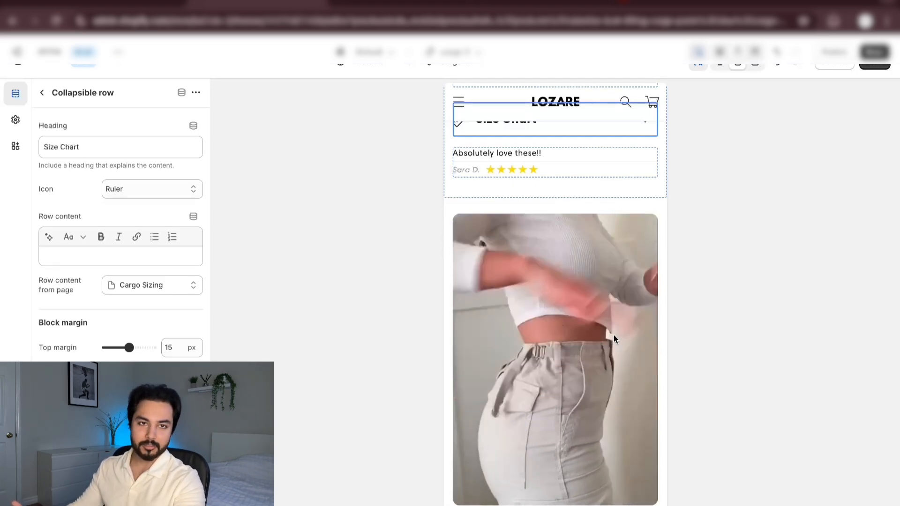
scroll(613, 337, down, 2)
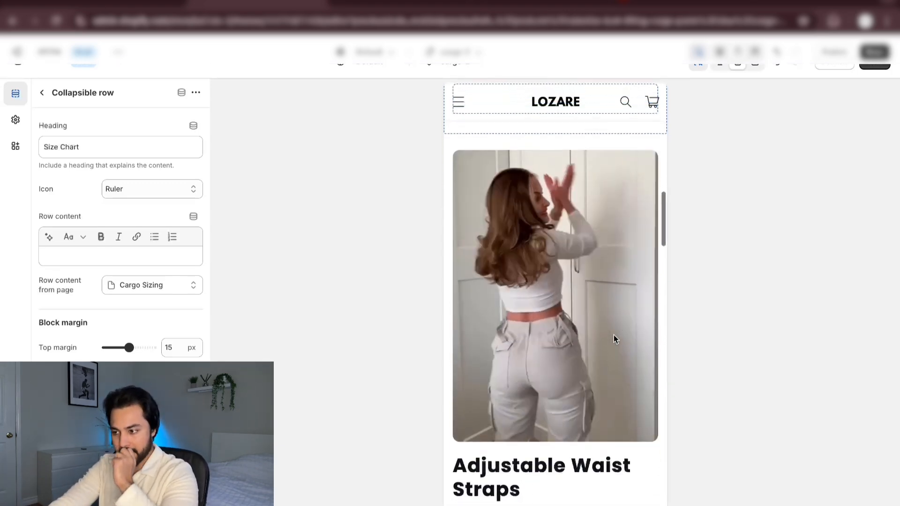
scroll(613, 338, down, 1)
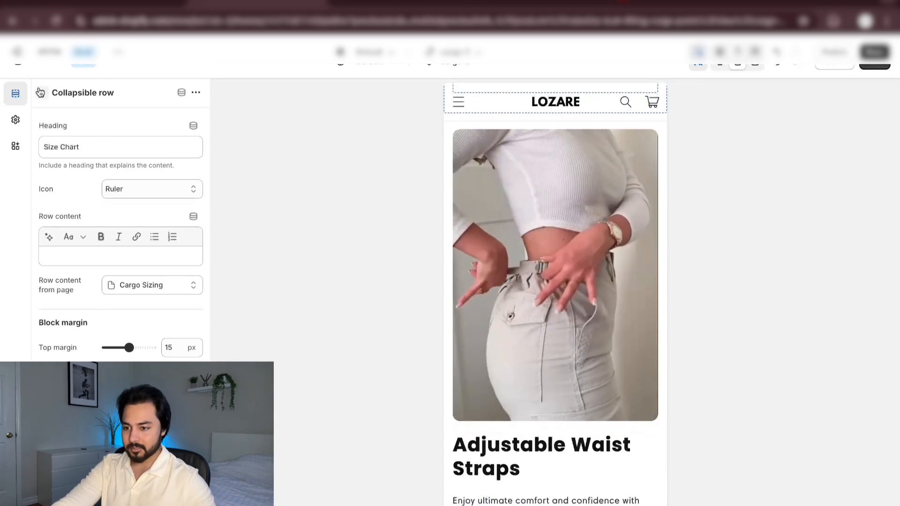
click(40, 92)
scroll(598, 223, up, 3)
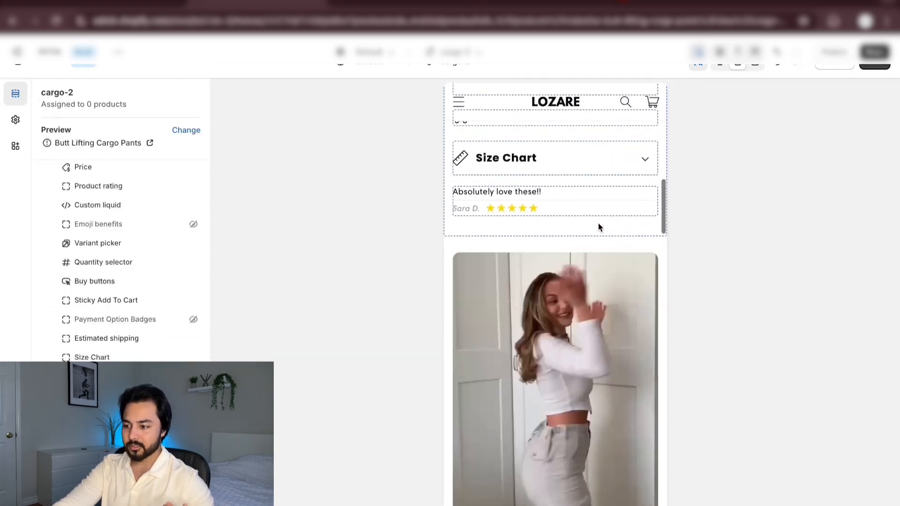
Move the Featured on section so it sits between Related products and the first Image with text section
scroll(597, 223, up, 2)
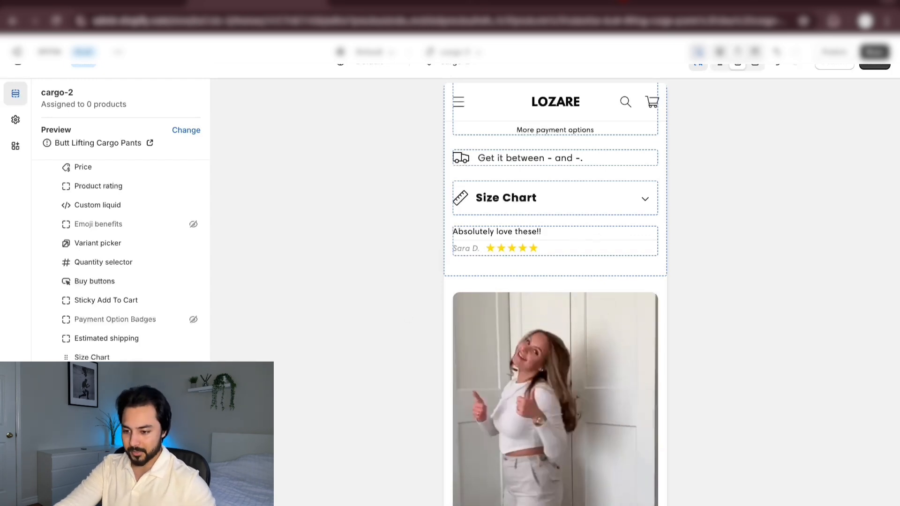
scroll(131, 281, down, 6)
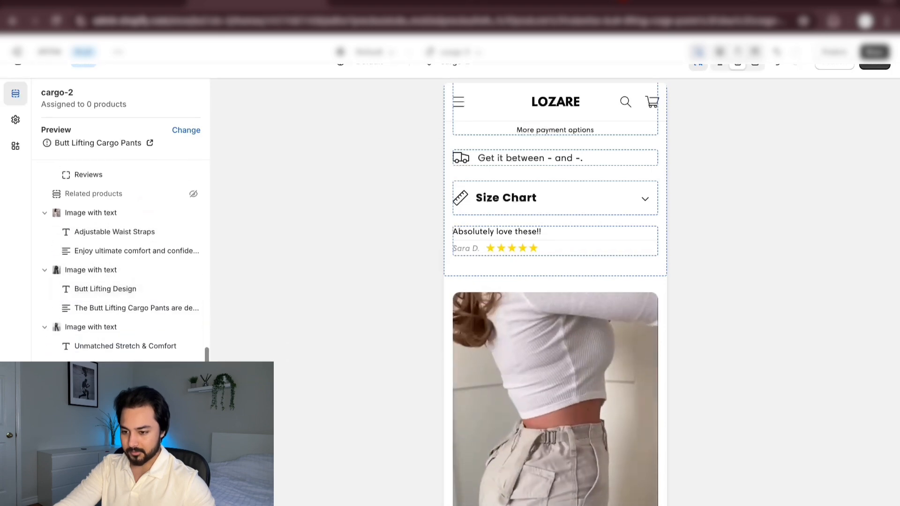
scroll(523, 320, down, 14)
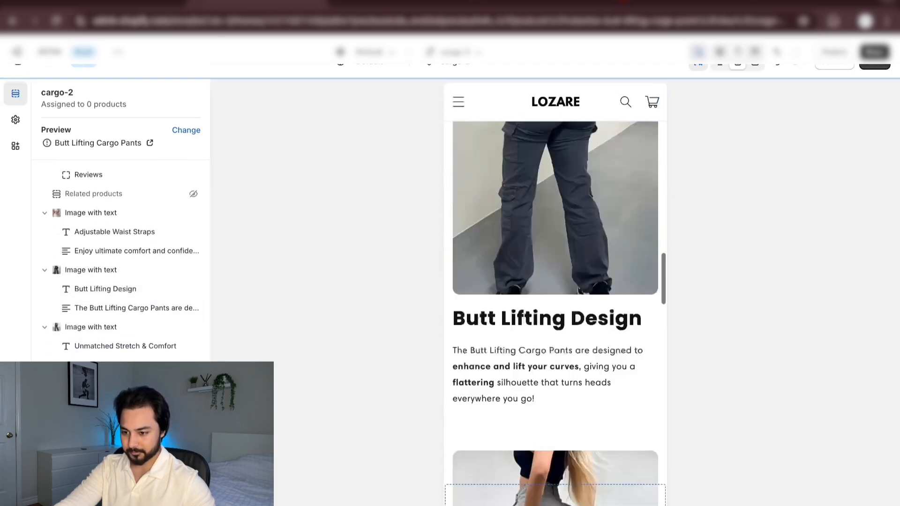
scroll(554, 304, down, 8)
drag(58, 386, 63, 344)
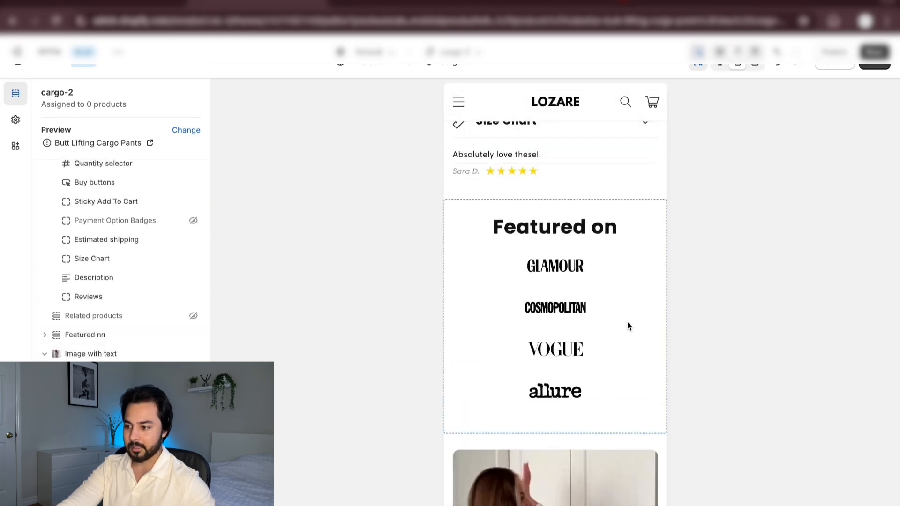
Examine the Featured on section's magazine logos and its placement between the customer quote and the first illustrated benefit in the preview
scroll(603, 324, up, 4)
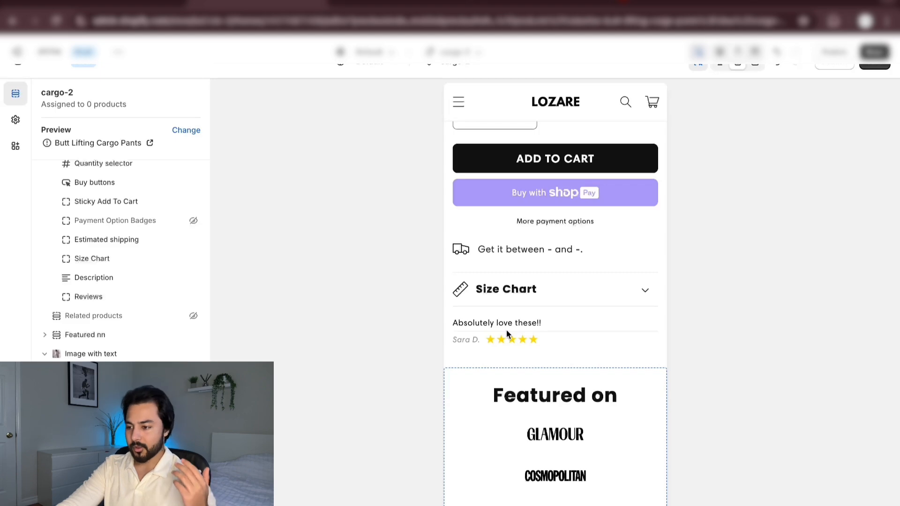
scroll(506, 329, up, 6)
scroll(511, 308, down, 2)
scroll(511, 308, down, 6)
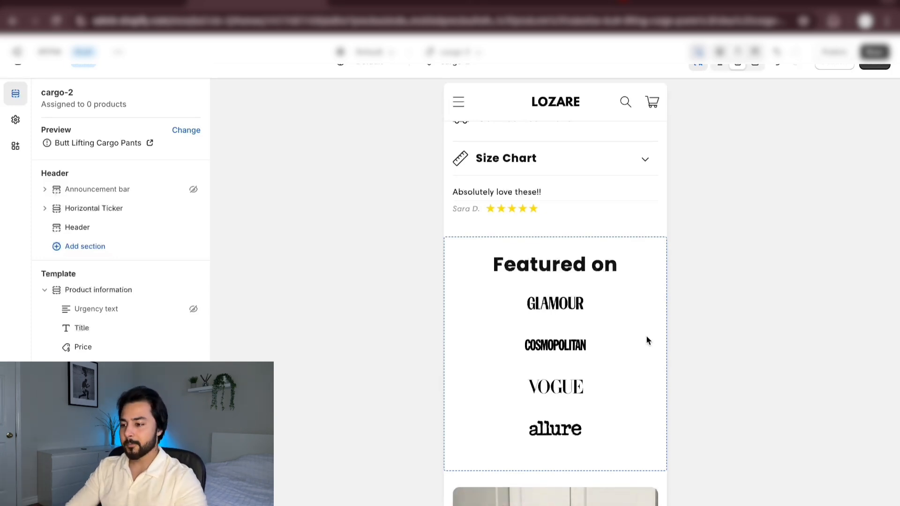
scroll(646, 335, down, 3)
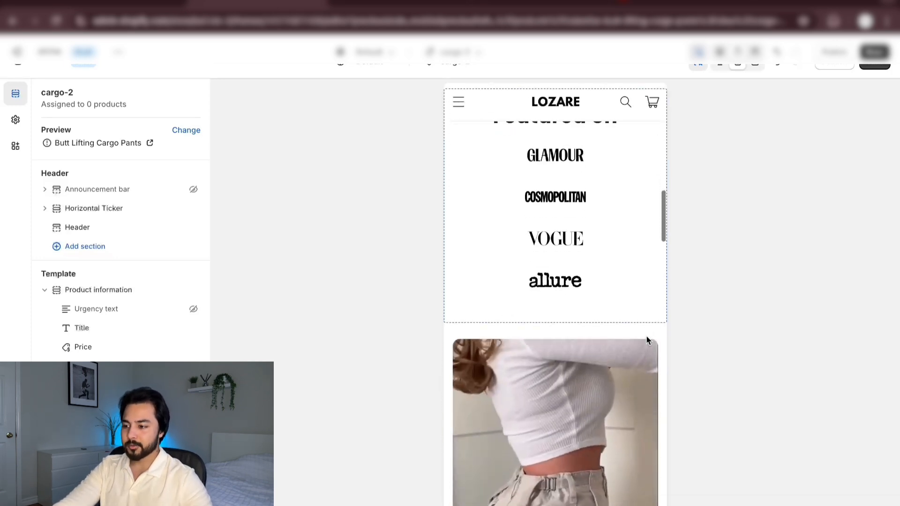
scroll(646, 335, up, 2)
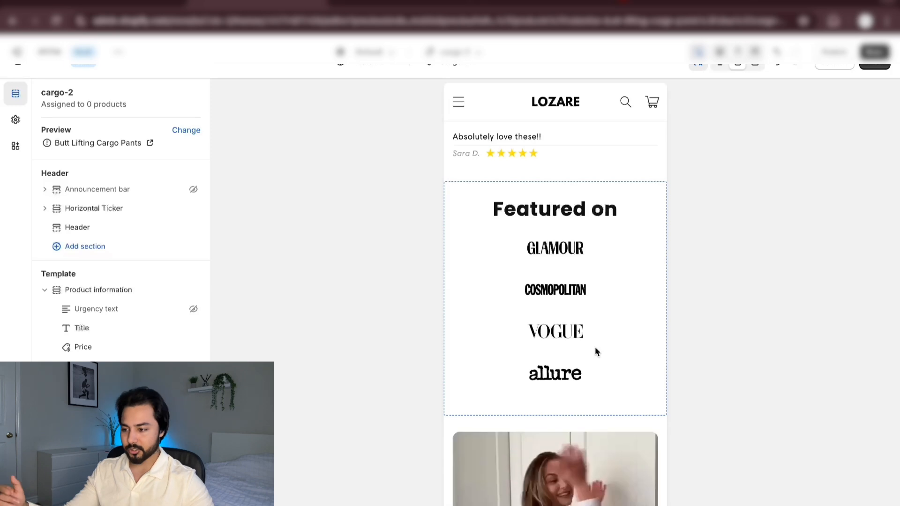
scroll(595, 347, down, 2)
scroll(595, 348, up, 4)
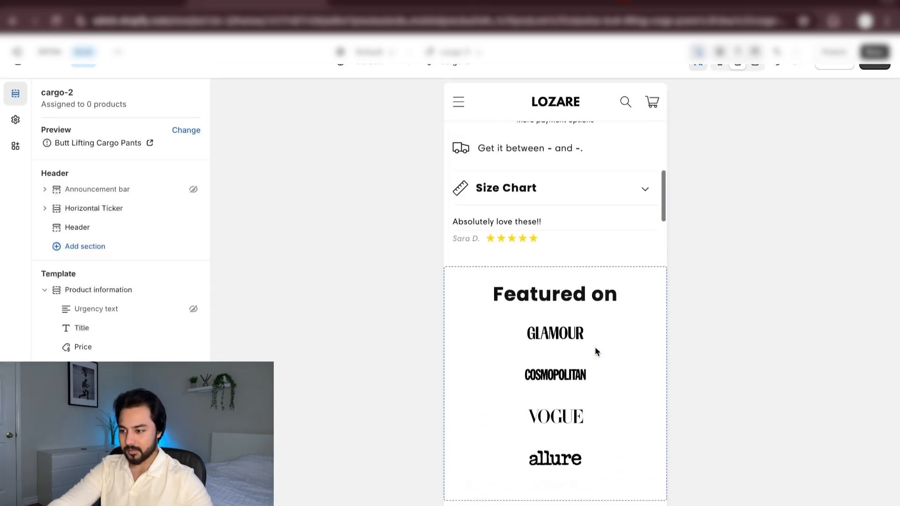
scroll(595, 348, down, 2)
scroll(595, 347, down, 3)
scroll(595, 348, up, 1)
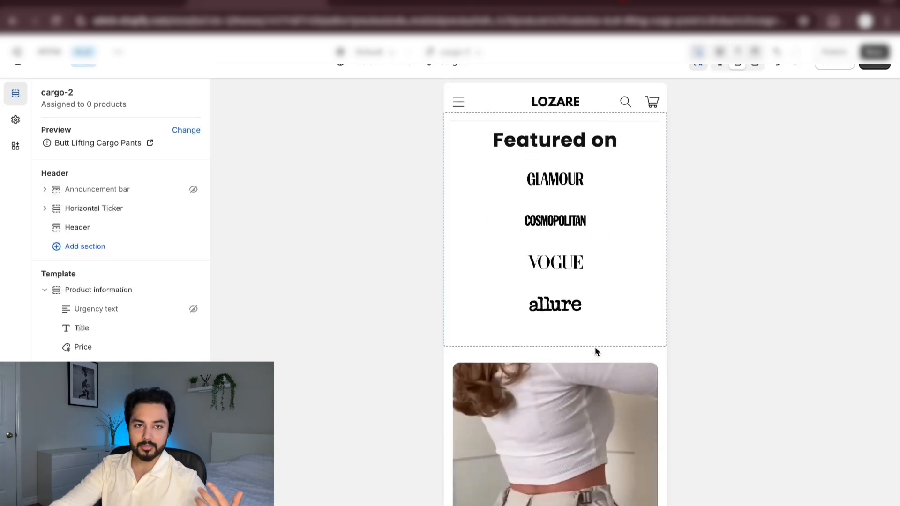
scroll(595, 348, up, 1)
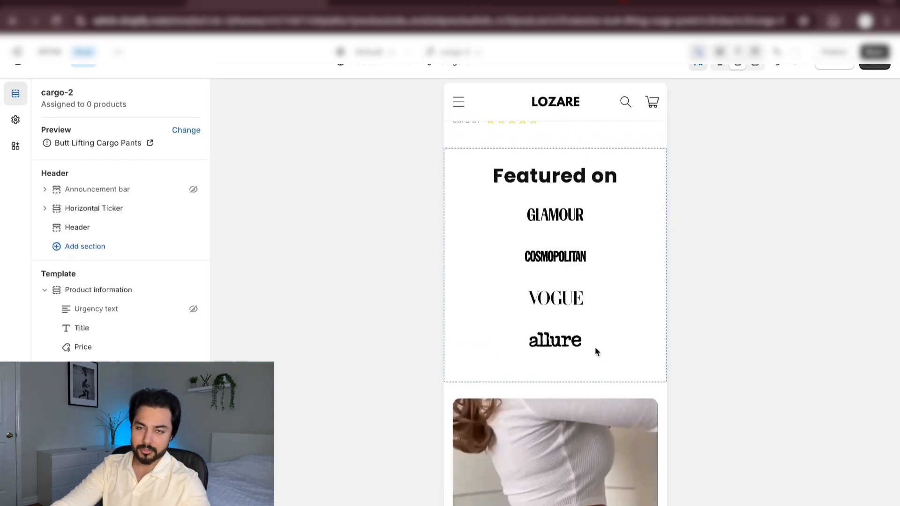
scroll(596, 350, down, 2)
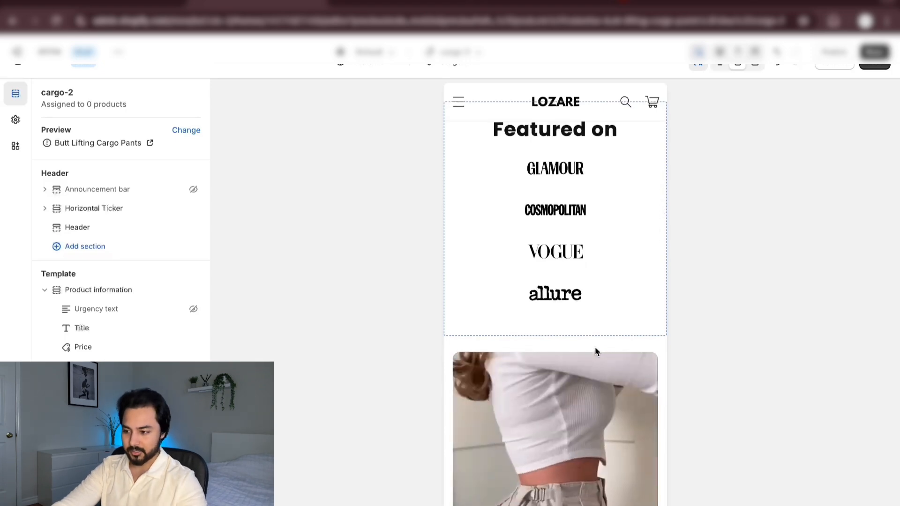
Look over the illustrated benefit sections and customer reviews in the preview, and save the cargo-2 template
scroll(595, 347, down, 6)
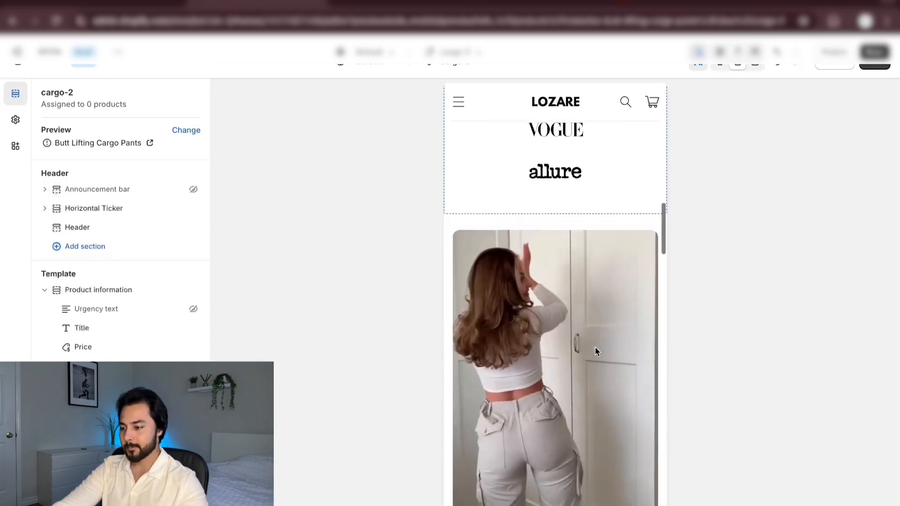
scroll(595, 349, down, 10)
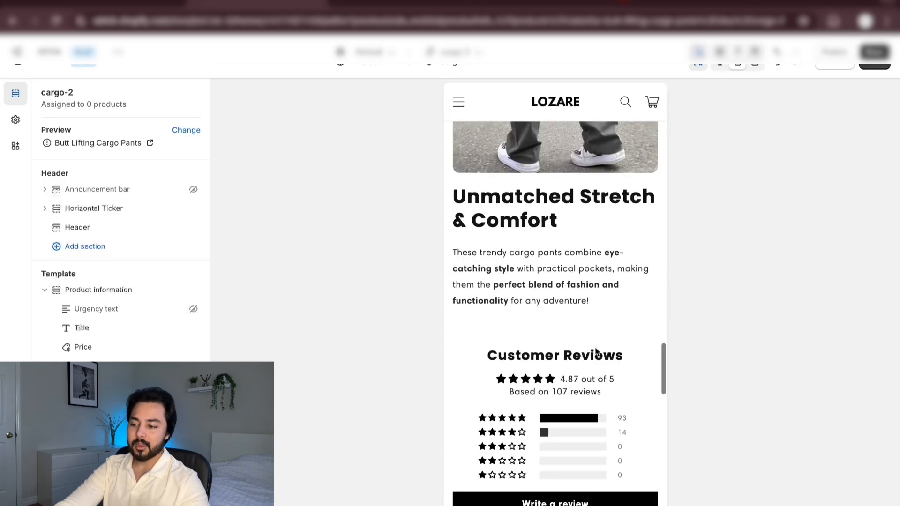
scroll(596, 350, down, 3)
scroll(595, 350, up, 12)
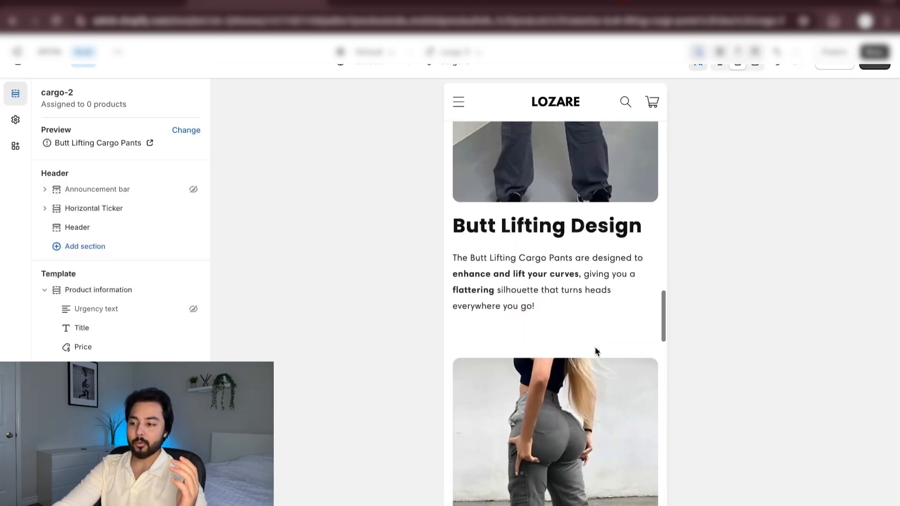
scroll(595, 348, down, 4)
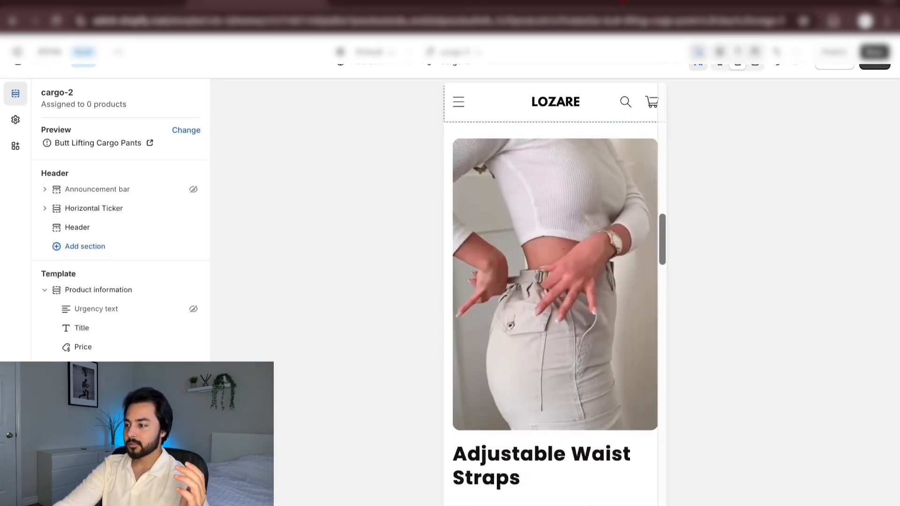
click(873, 64)
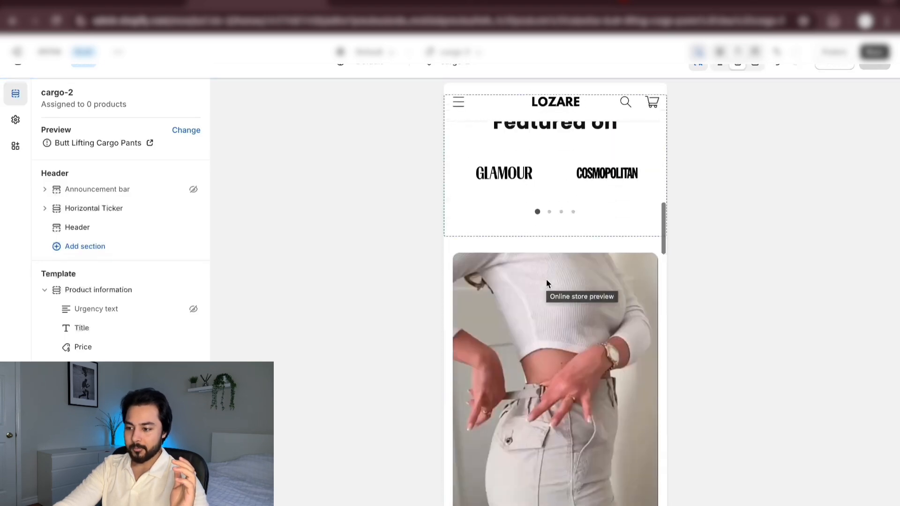
Review the saved page's upper part: product title, benefits, quantity bundle, estimated shipping, Size Chart row, customer quote and Featured on logo slider
scroll(546, 280, up, 6)
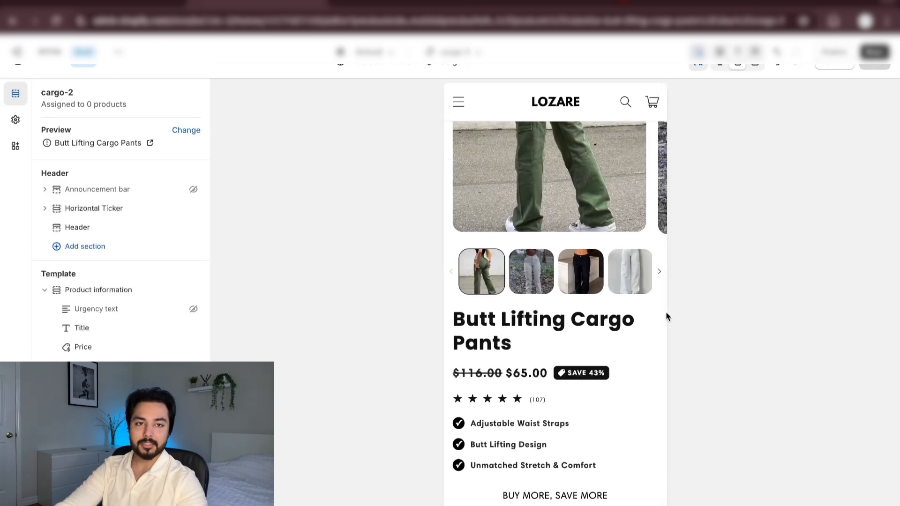
scroll(665, 317, down, 2)
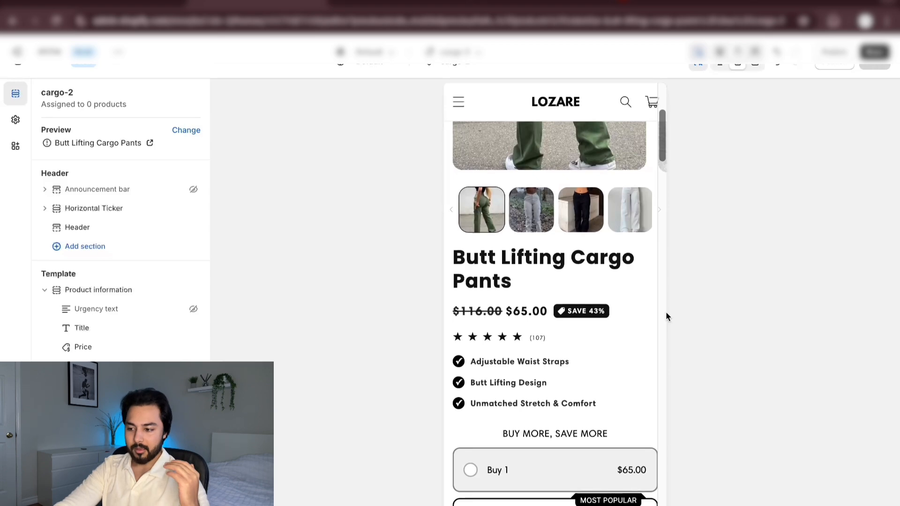
scroll(667, 317, down, 5)
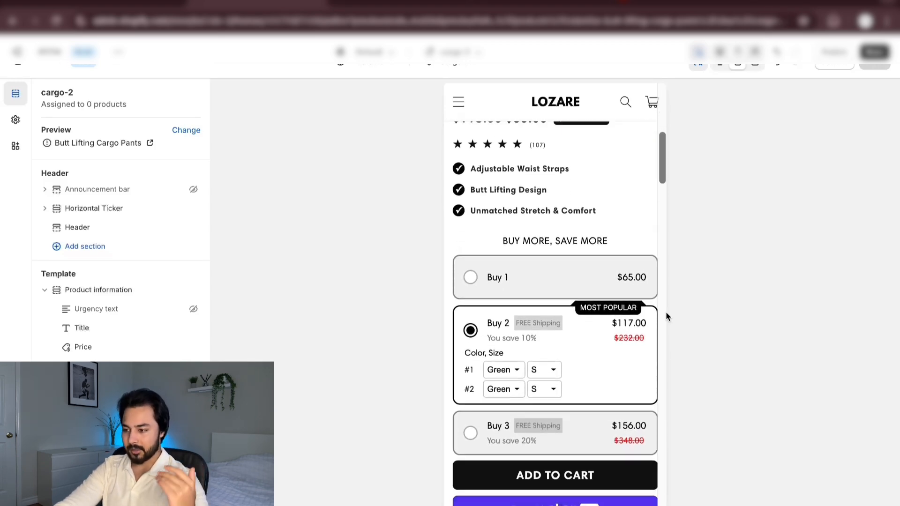
scroll(668, 317, down, 2)
scroll(667, 316, down, 6)
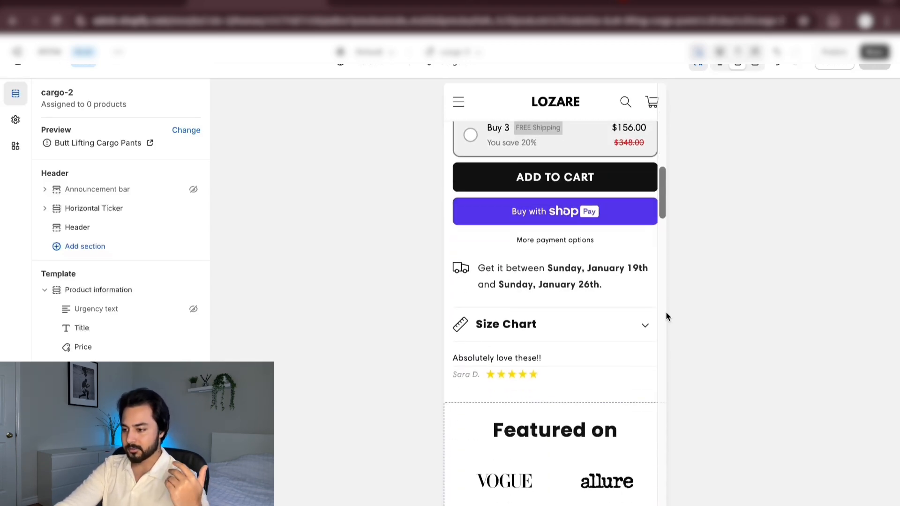
scroll(667, 317, down, 2)
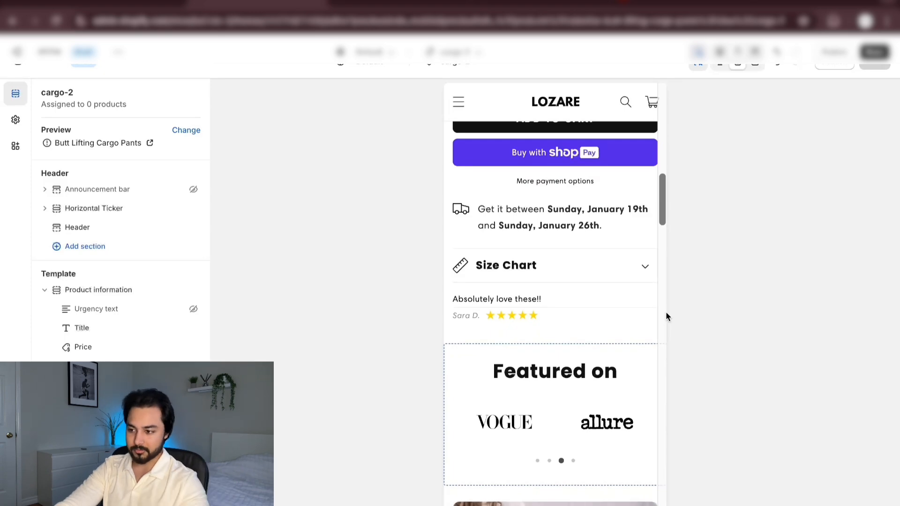
scroll(668, 317, down, 5)
scroll(668, 316, up, 1)
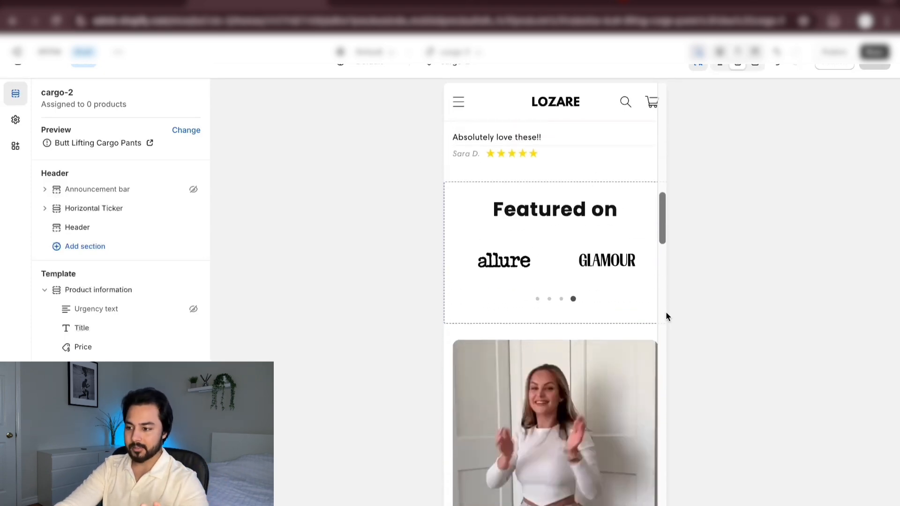
Review the page's lower part, from the illustrated benefit sections to the customer reviews, and return to the product title
scroll(667, 317, down, 4)
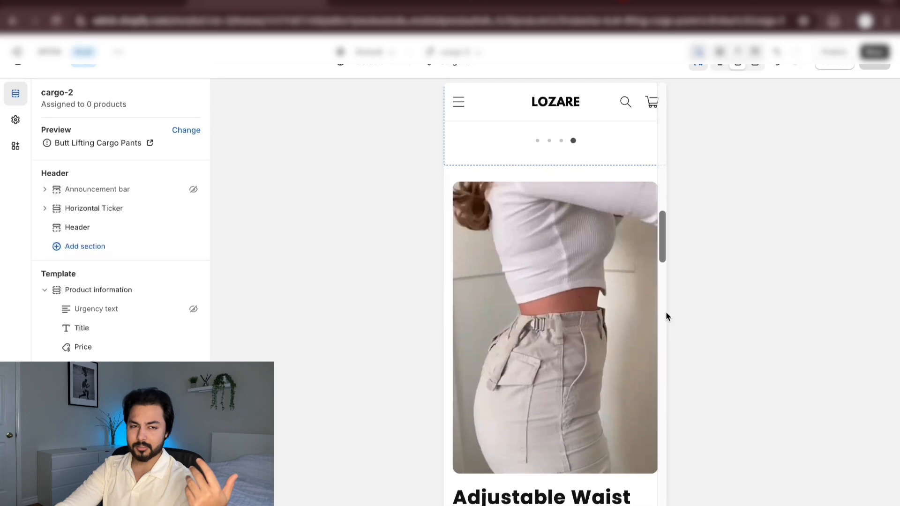
scroll(667, 317, down, 11)
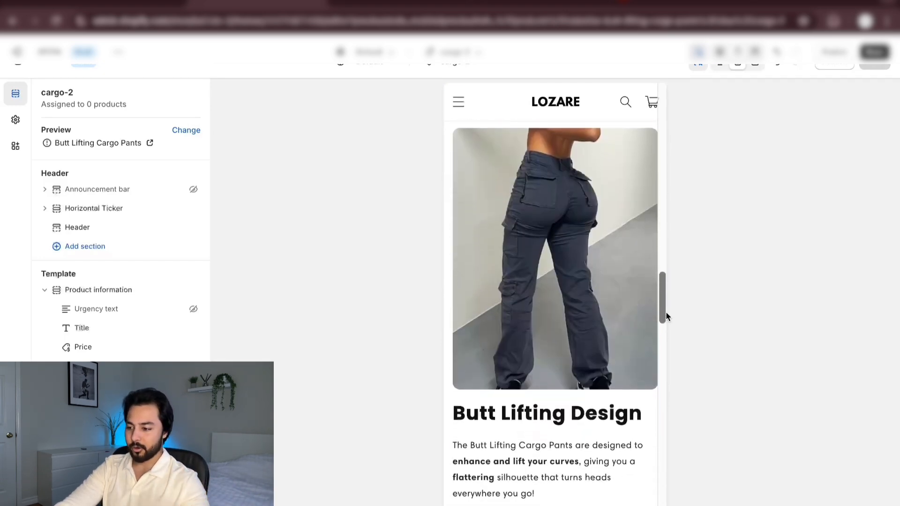
scroll(667, 316, down, 18)
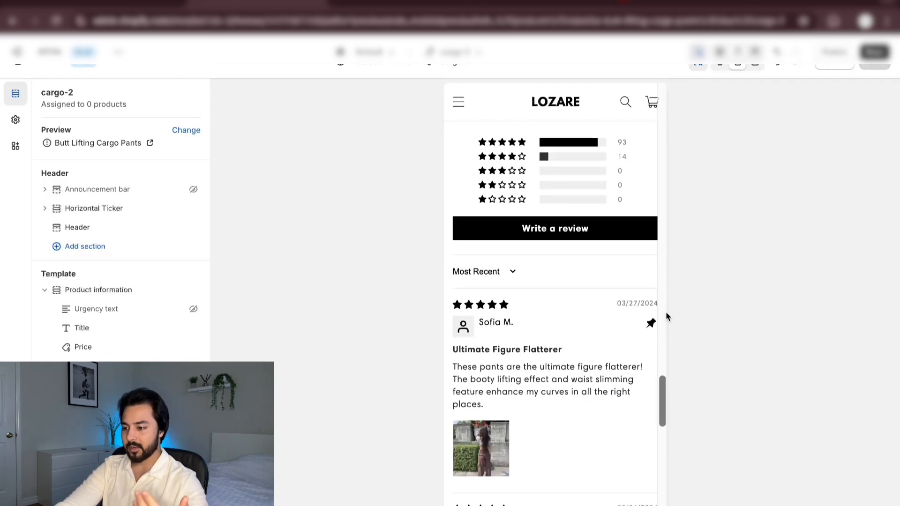
scroll(668, 316, down, 5)
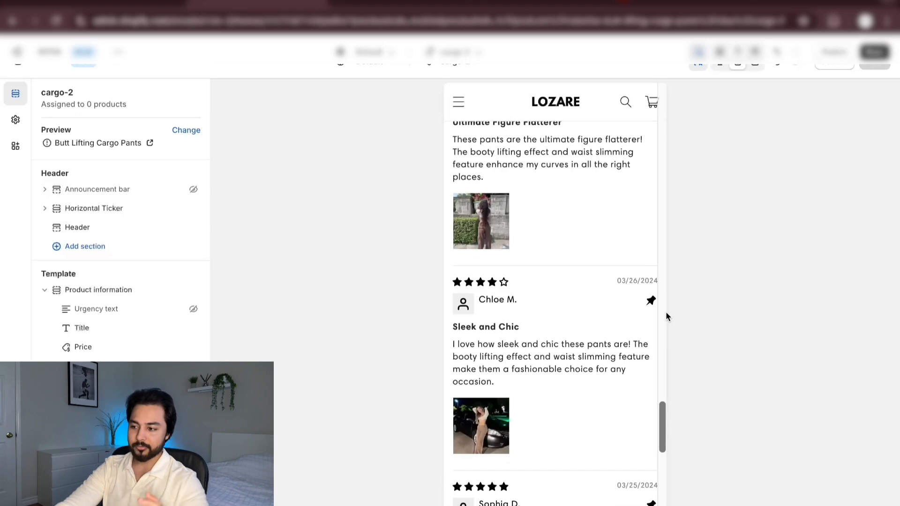
scroll(667, 317, up, 20)
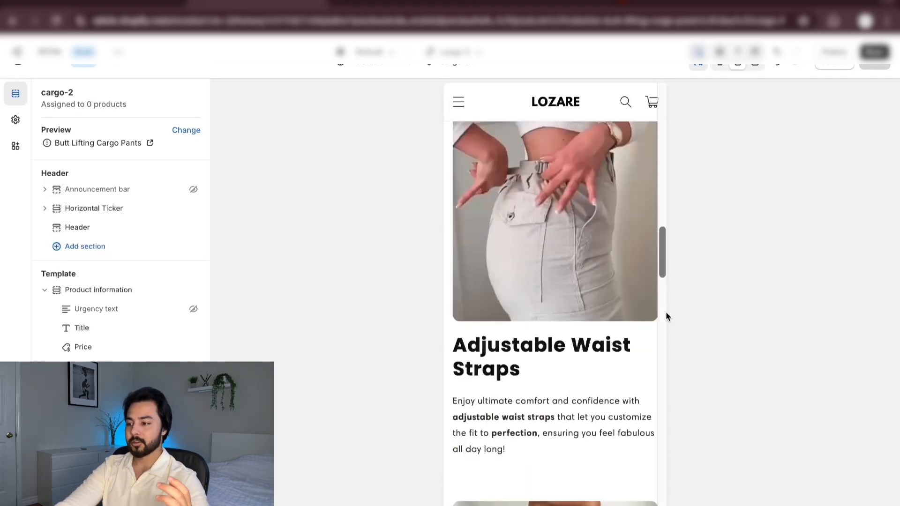
scroll(667, 317, down, 1)
scroll(667, 317, up, 1)
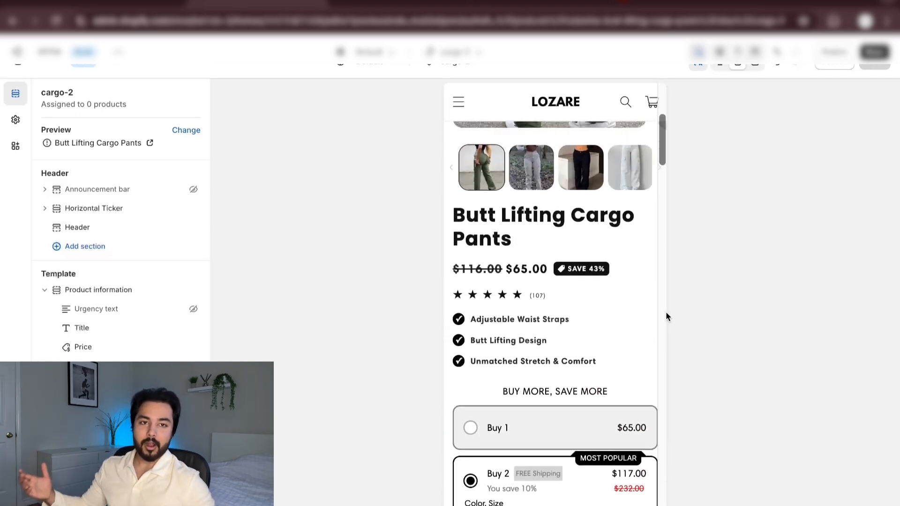